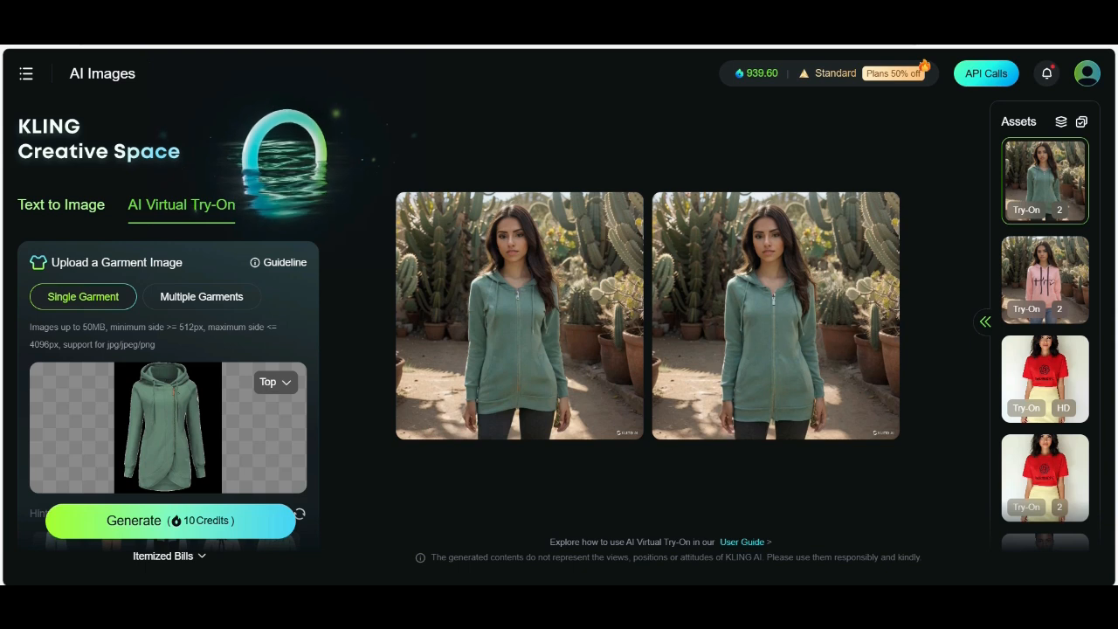
Step: Replace the single garment image with 1qasw2 and generate the try-on
click(167, 427)
click(599, 214)
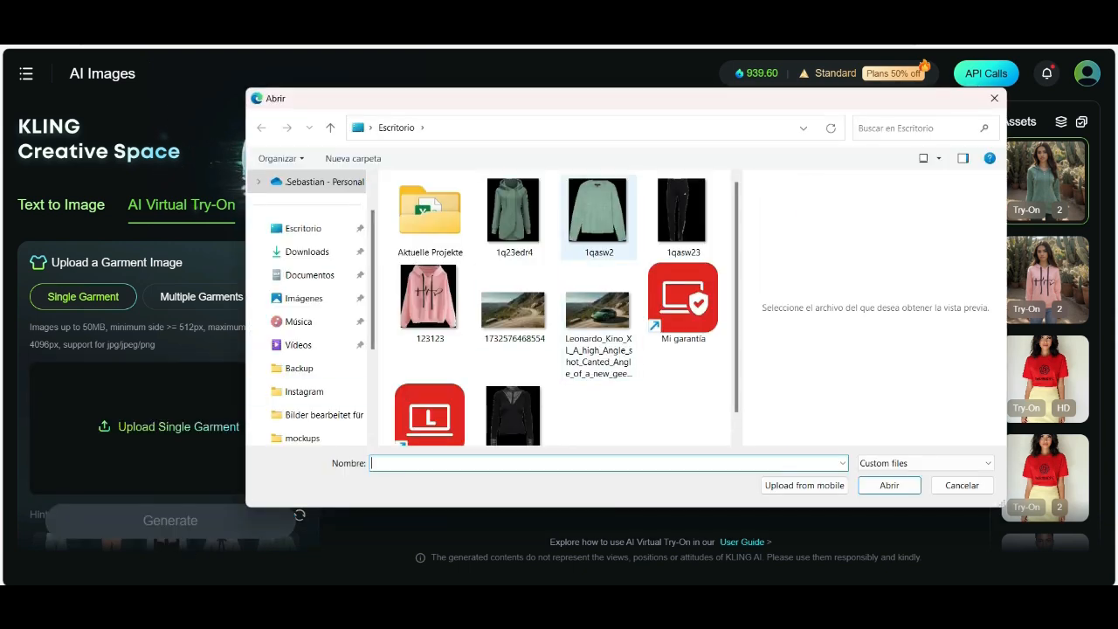
click(889, 485)
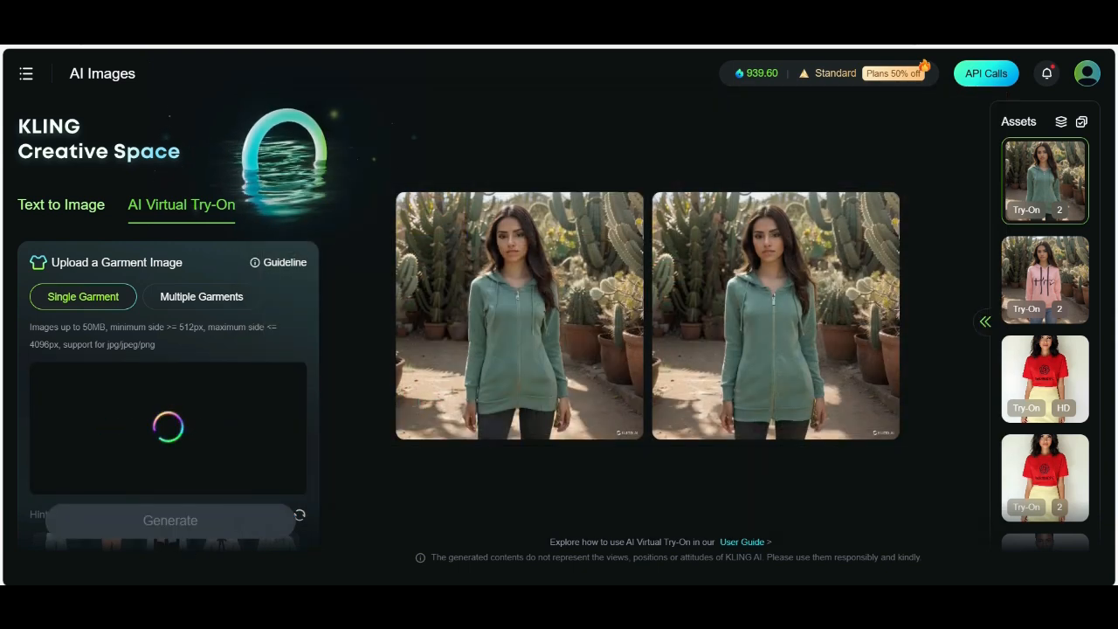
click(170, 521)
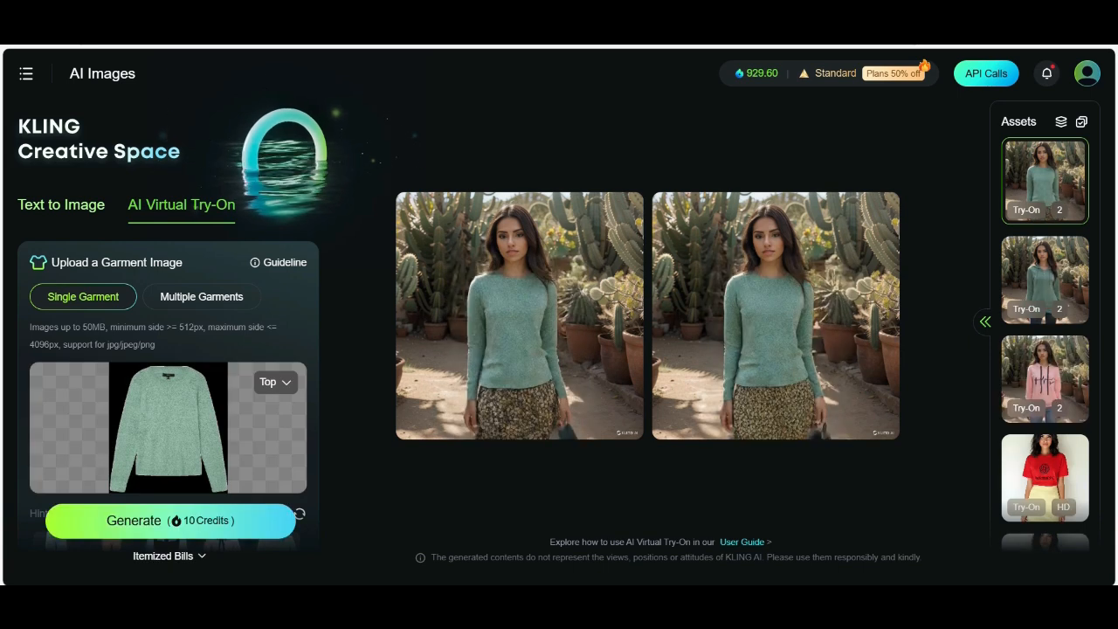
Step: Replace the single garment image with the black lace-collar top file qayxsw
click(167, 426)
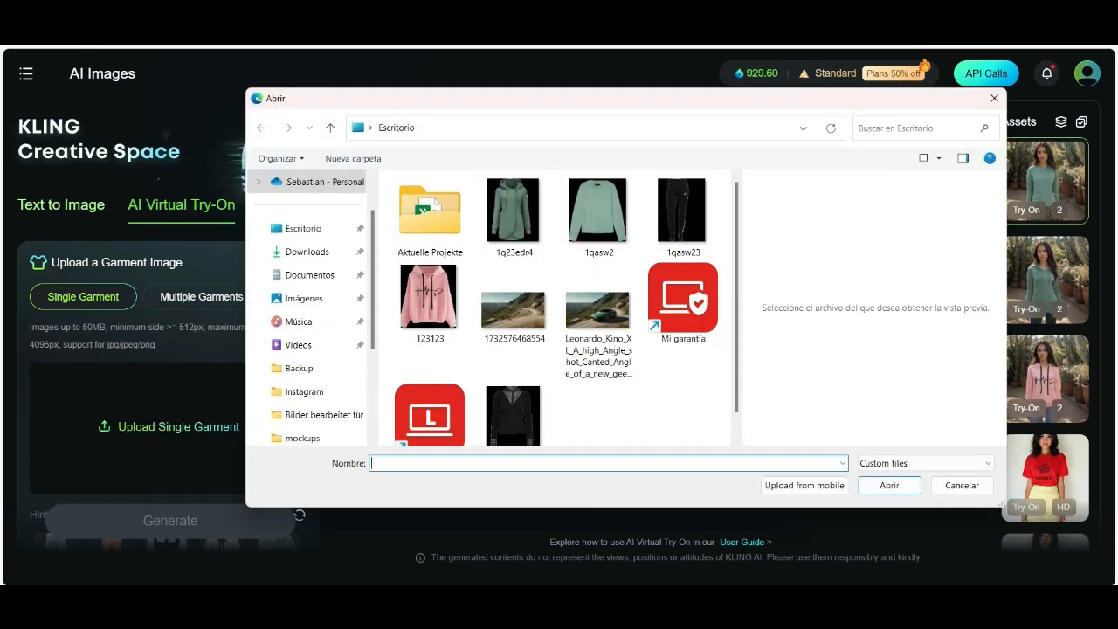
click(513, 416)
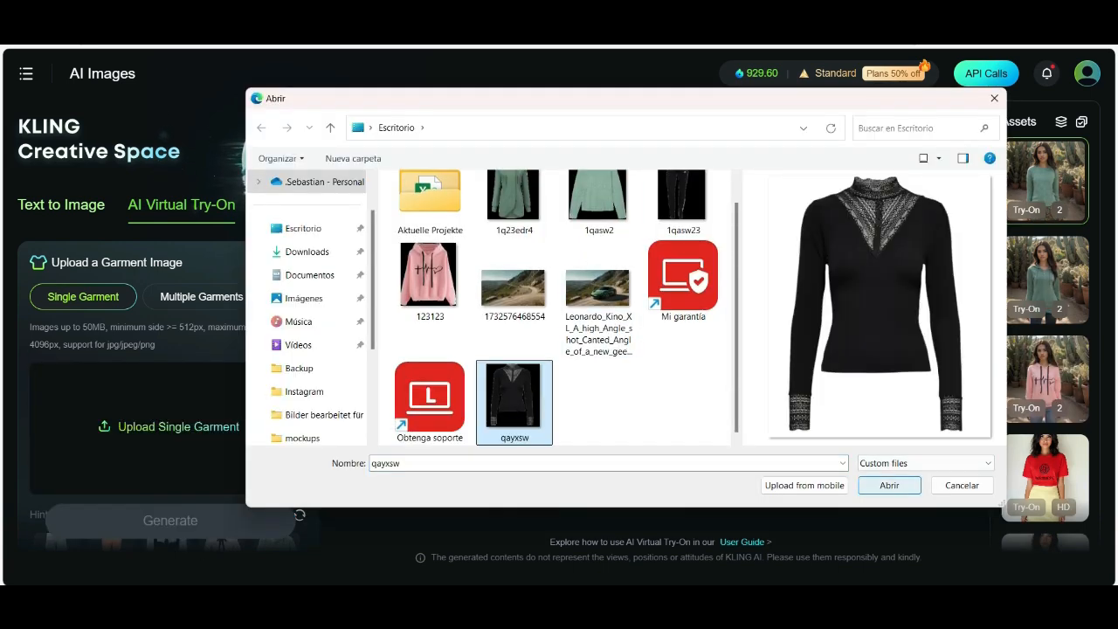
click(890, 485)
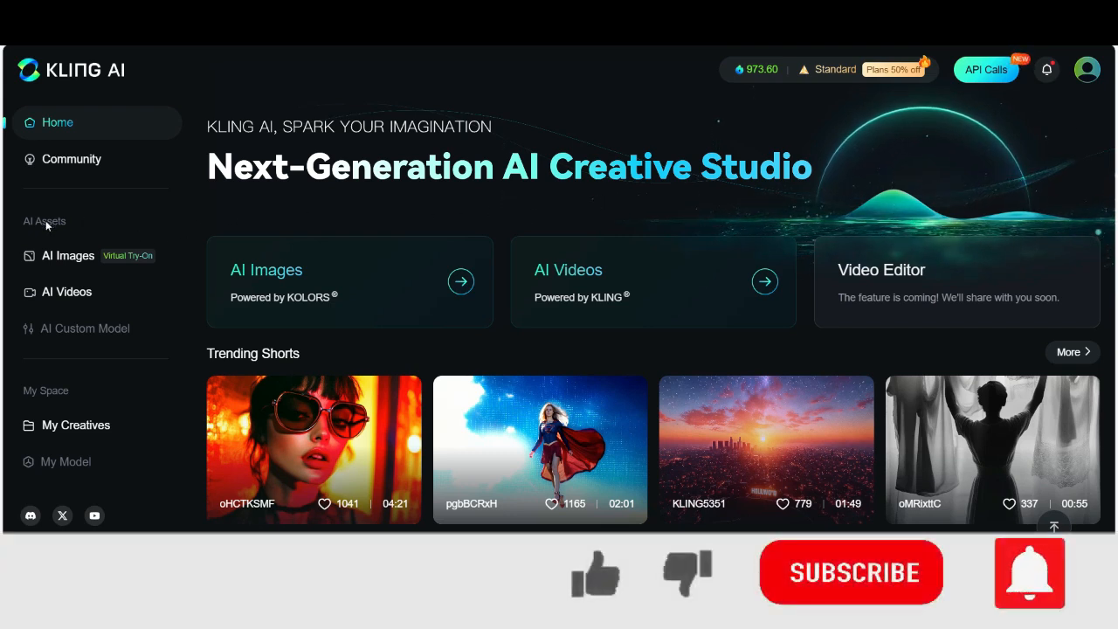
Step: Open AI Images and switch to the AI Virtual Try-On mode
click(90, 258)
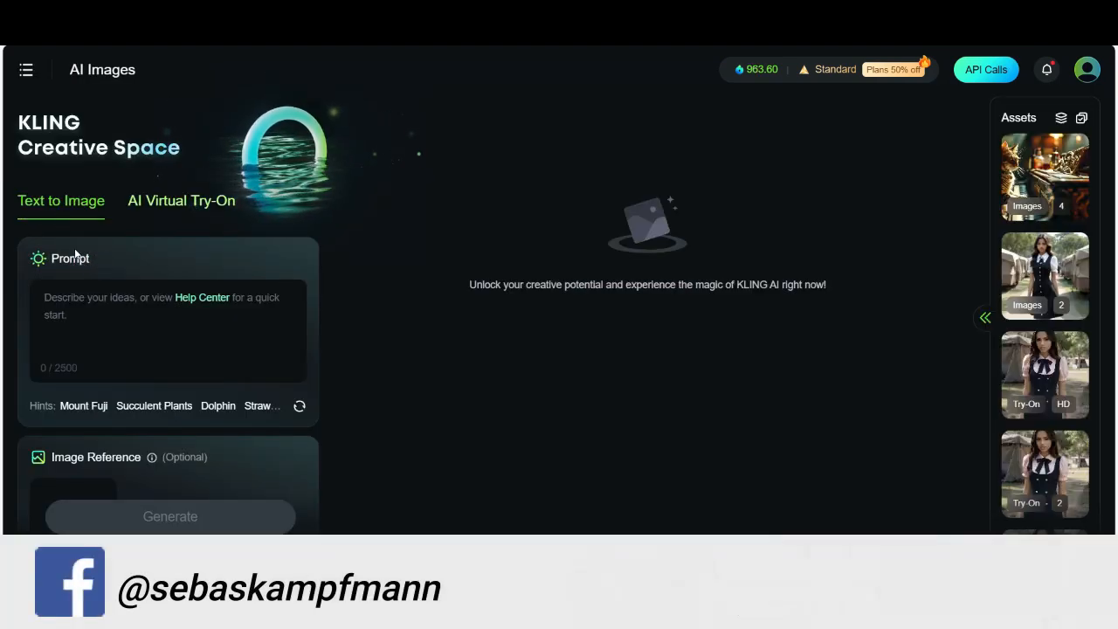
click(199, 205)
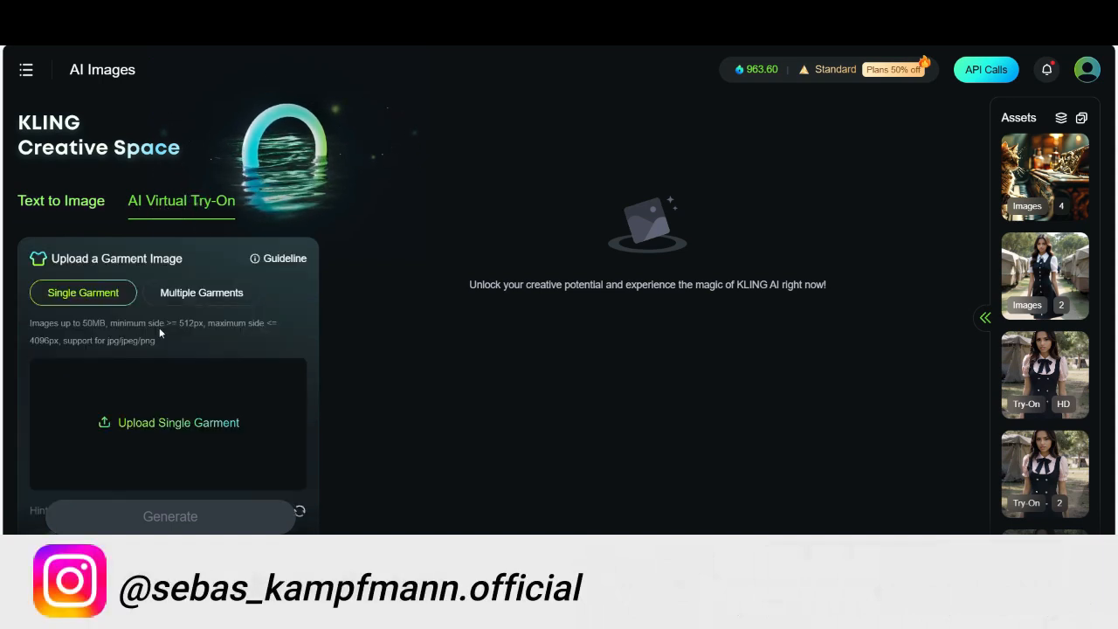
Step: Examine the garment upload area, the sample garments and the recommended models of the virtual try-on
scroll(130, 322, down, 1)
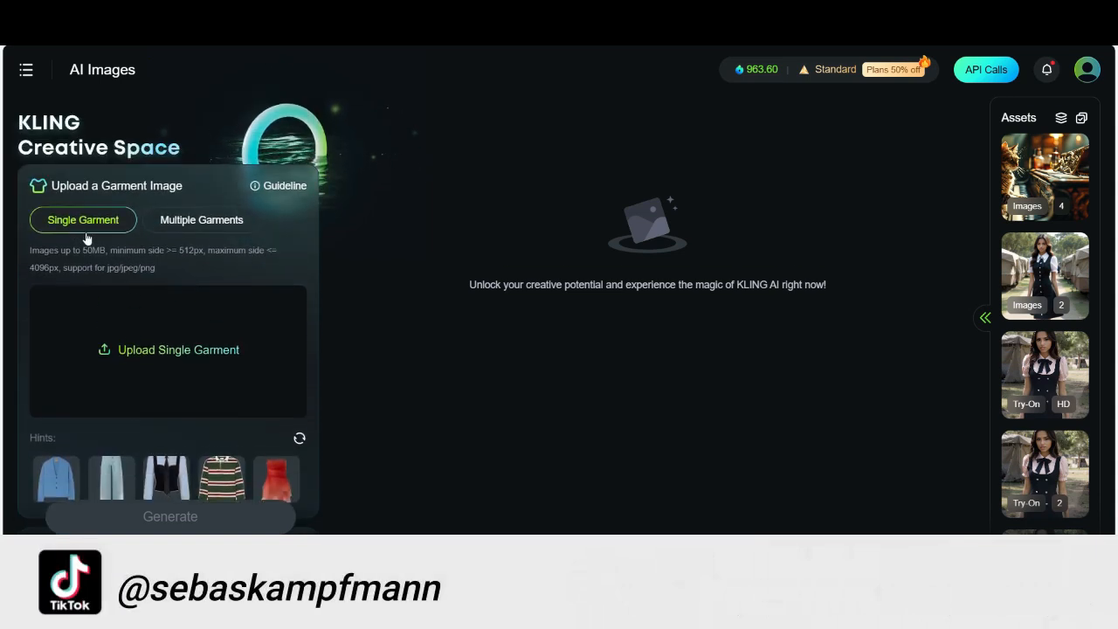
scroll(117, 294, down, 2)
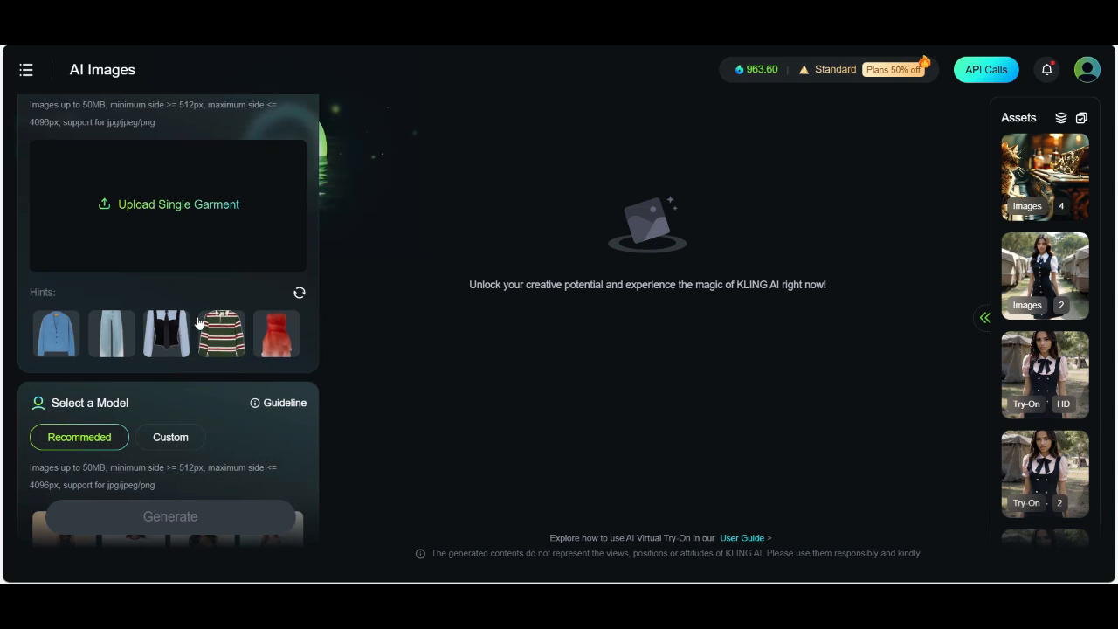
scroll(183, 290, down, 2)
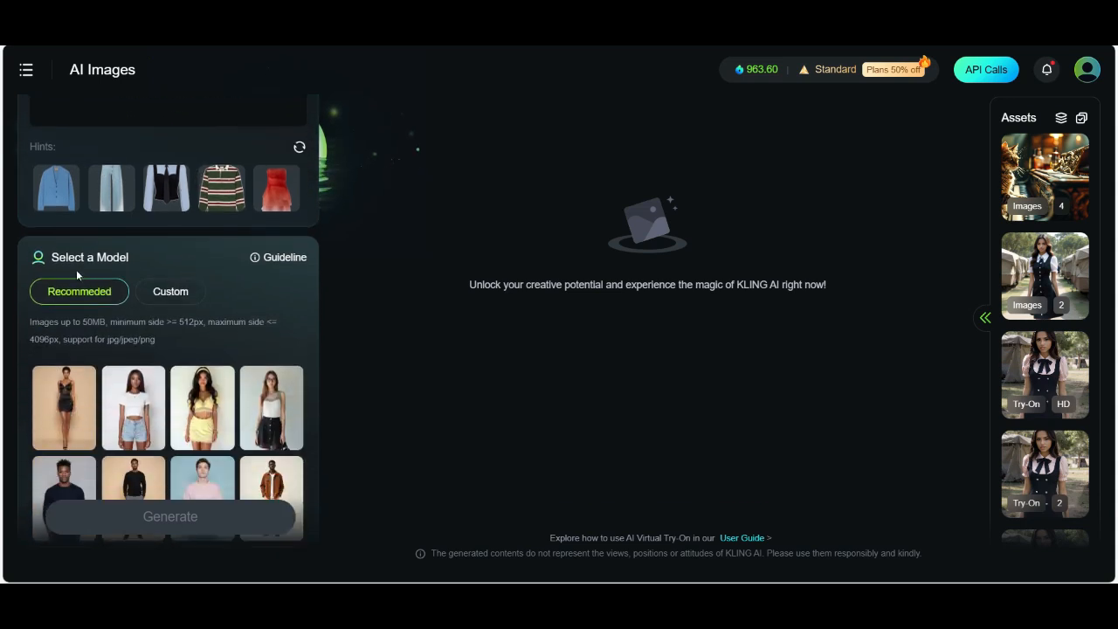
scroll(101, 292, down, 1)
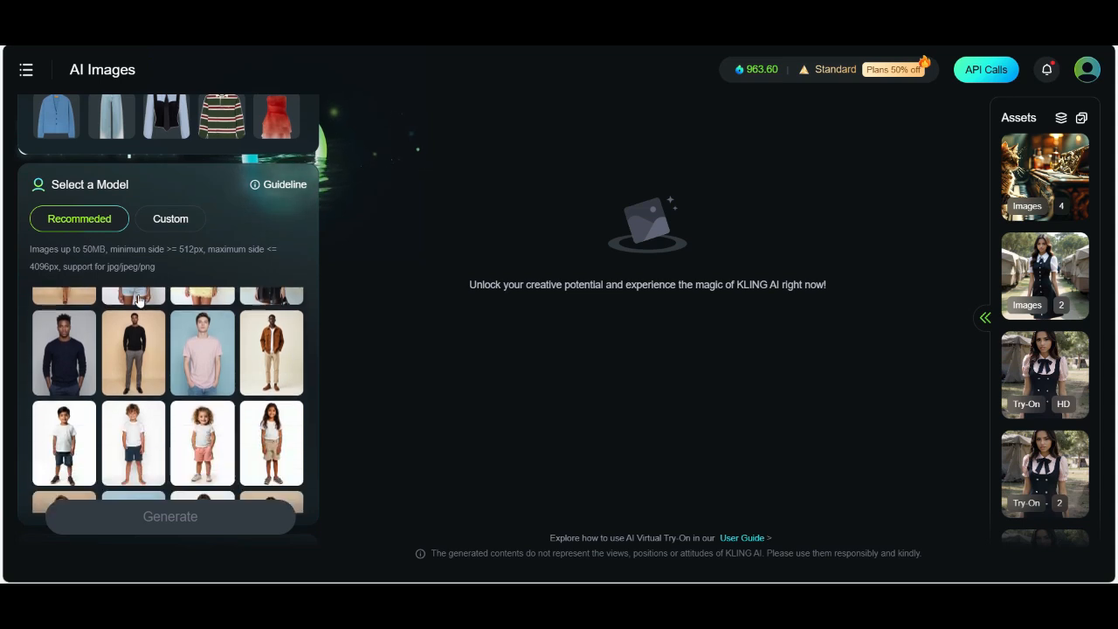
scroll(154, 266, down, 1)
scroll(157, 259, up, 5)
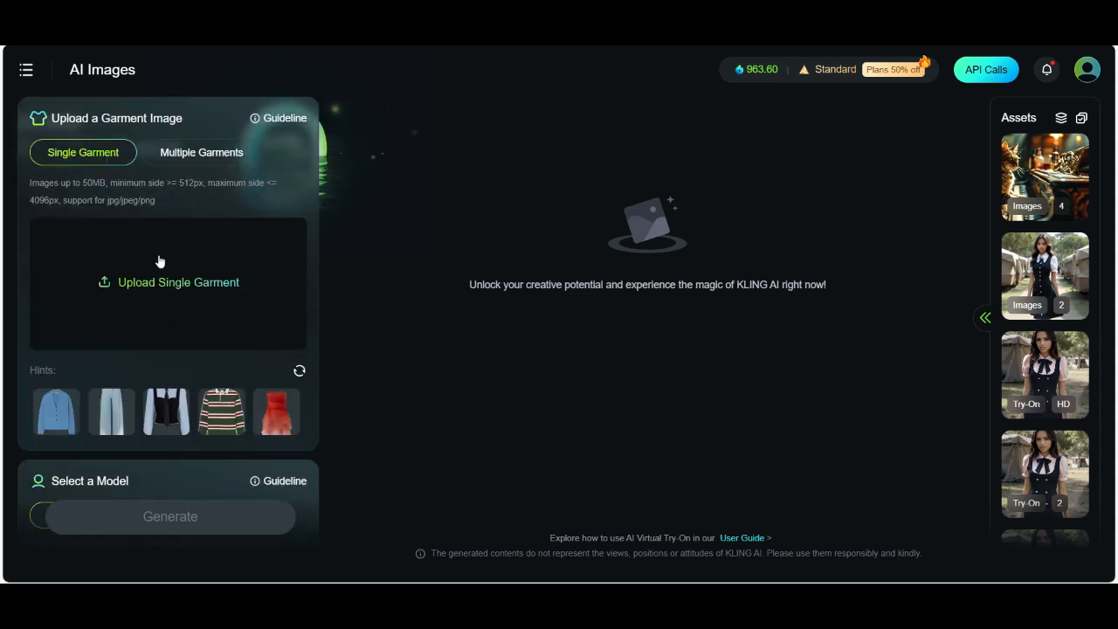
scroll(157, 260, down, 2)
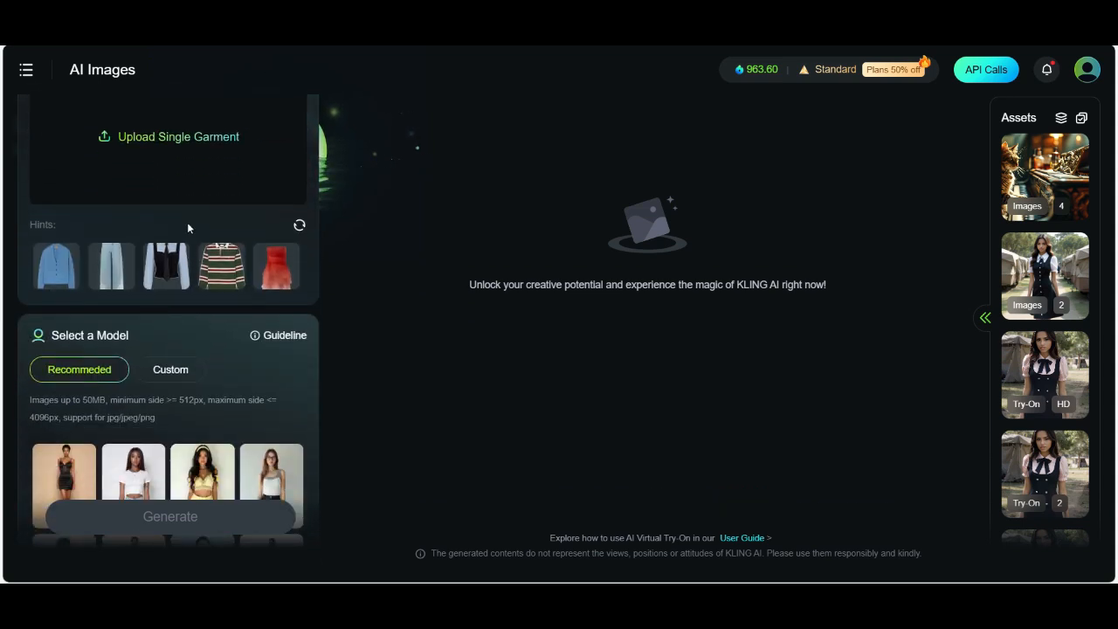
scroll(187, 225, up, 1)
scroll(145, 215, up, 1)
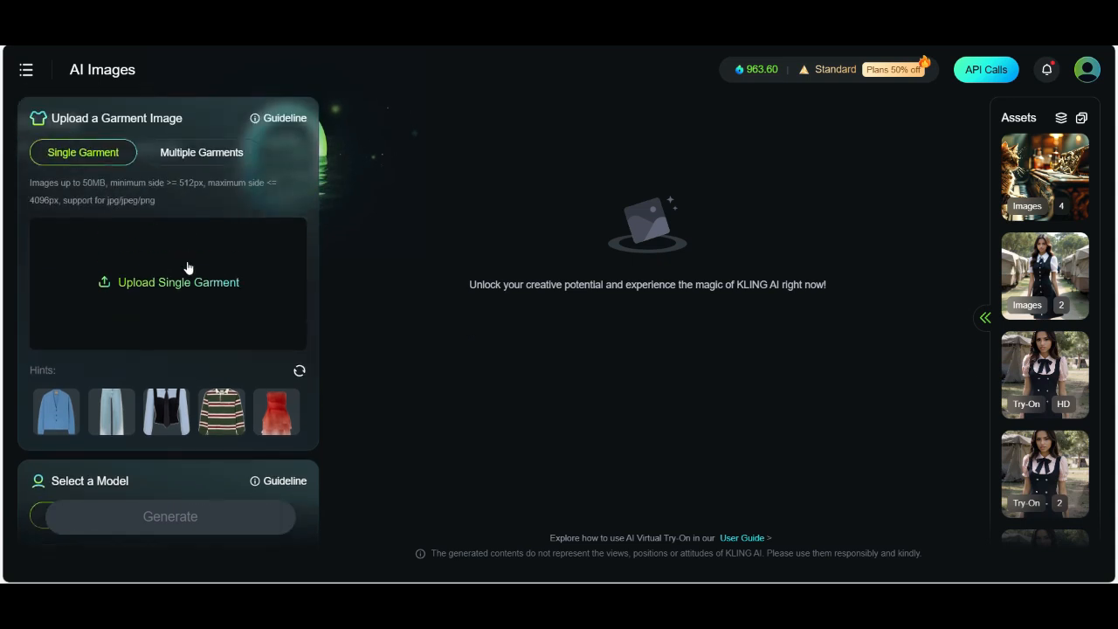
scroll(196, 281, down, 1)
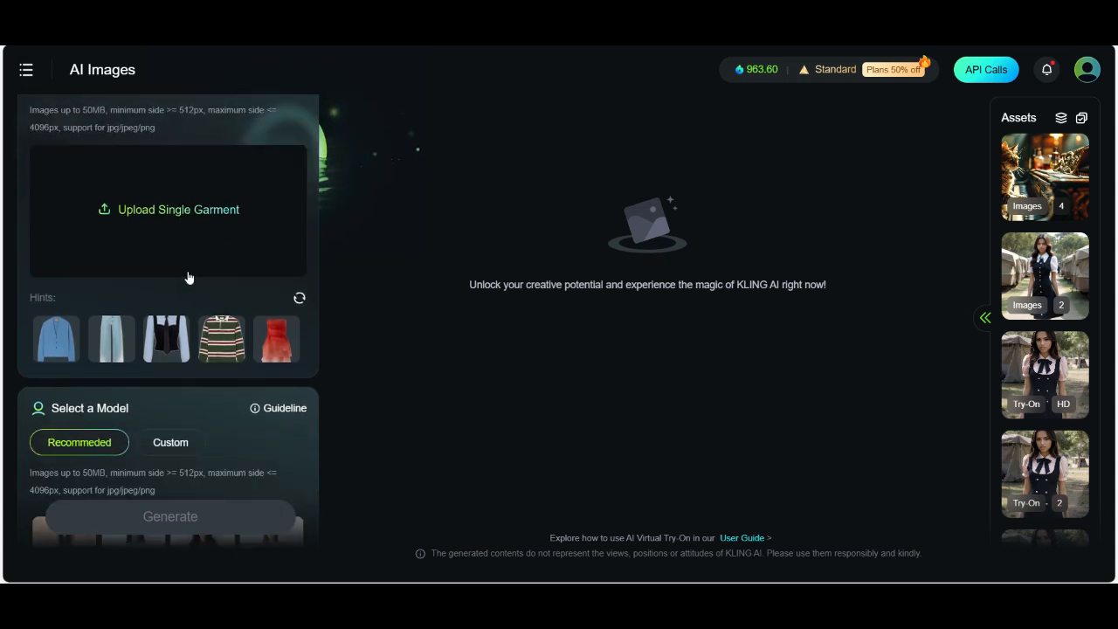
Step: Choose the sample blue shirt with black bodice and tie, and the recommended woman in the short black outfit as model
click(161, 341)
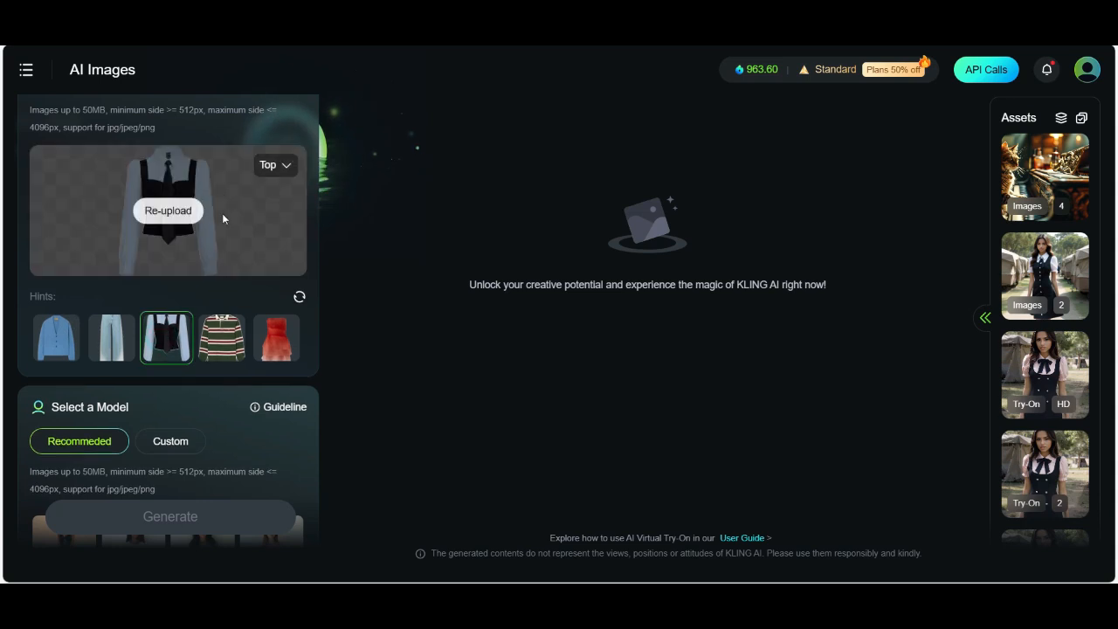
scroll(190, 249, down, 4)
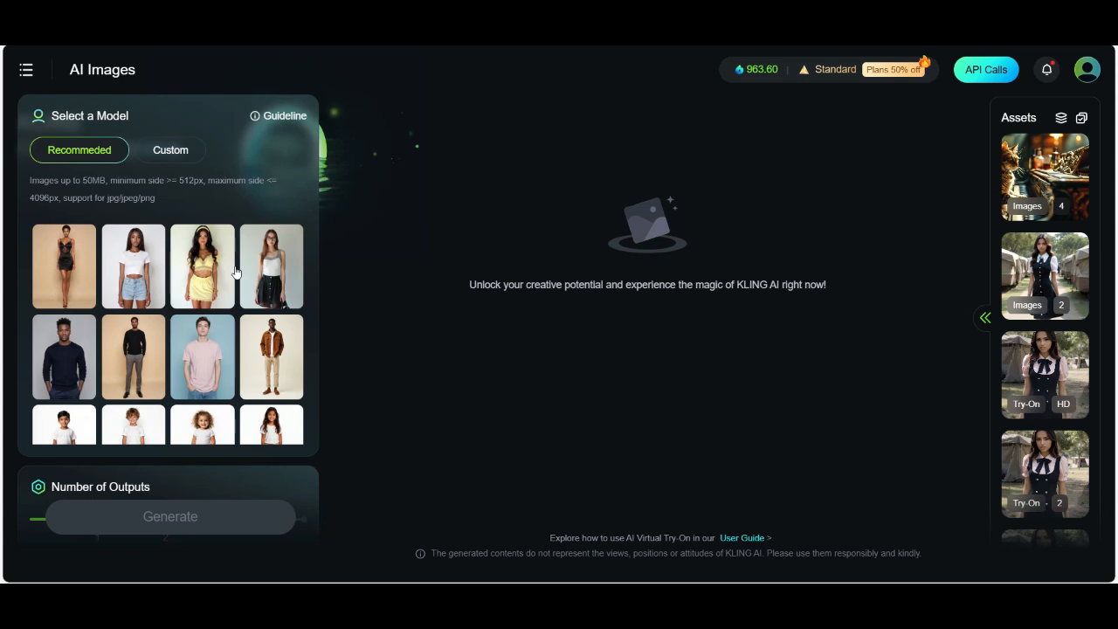
click(78, 271)
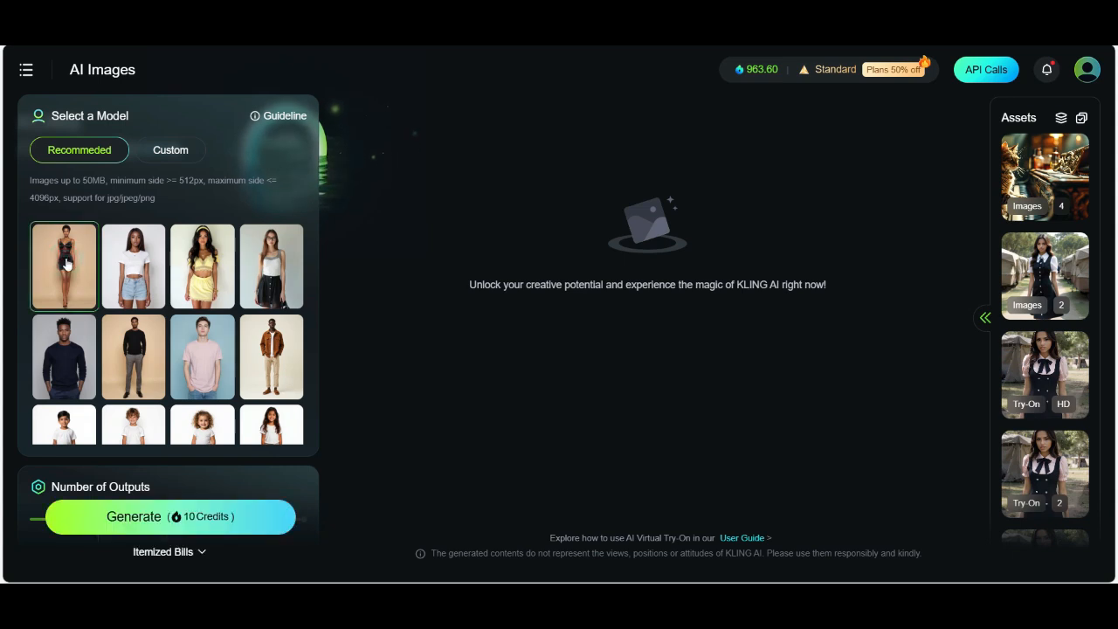
Step: Review the garment's category options and look through the rest of the recommended models
scroll(207, 327, up, 5)
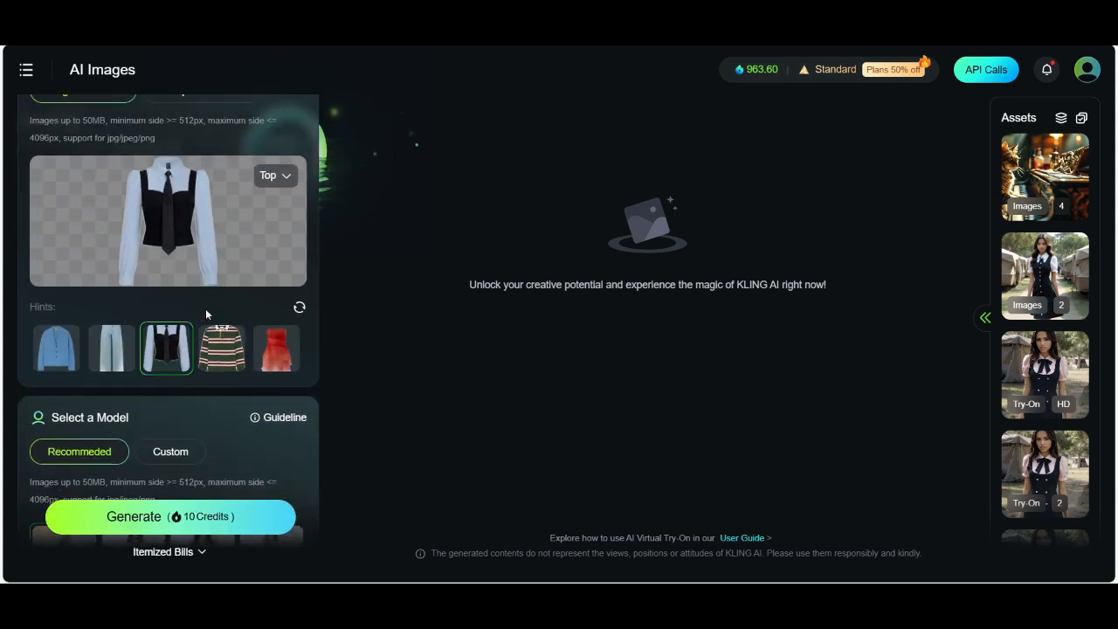
scroll(205, 309, down, 2)
scroll(205, 309, up, 1)
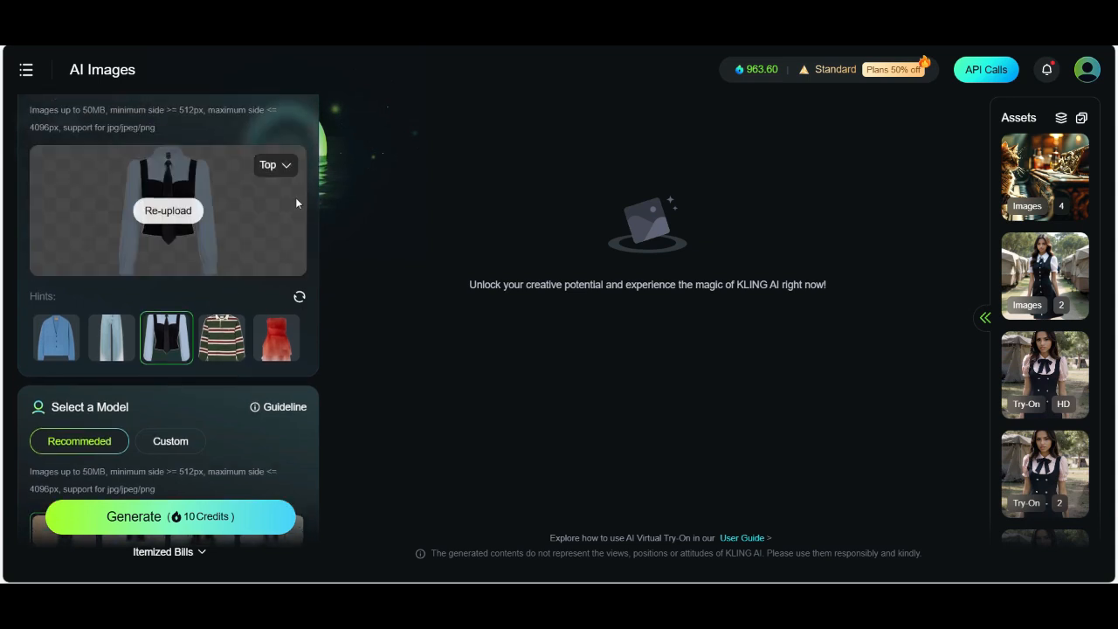
click(280, 166)
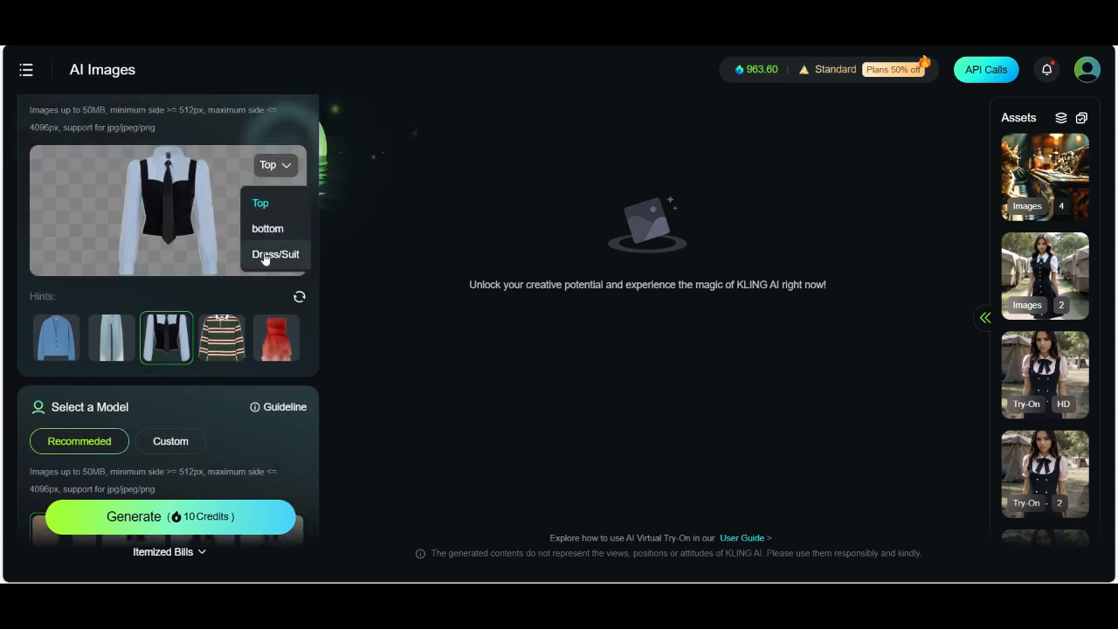
mouse_move(270, 165)
scroll(262, 371, down, 3)
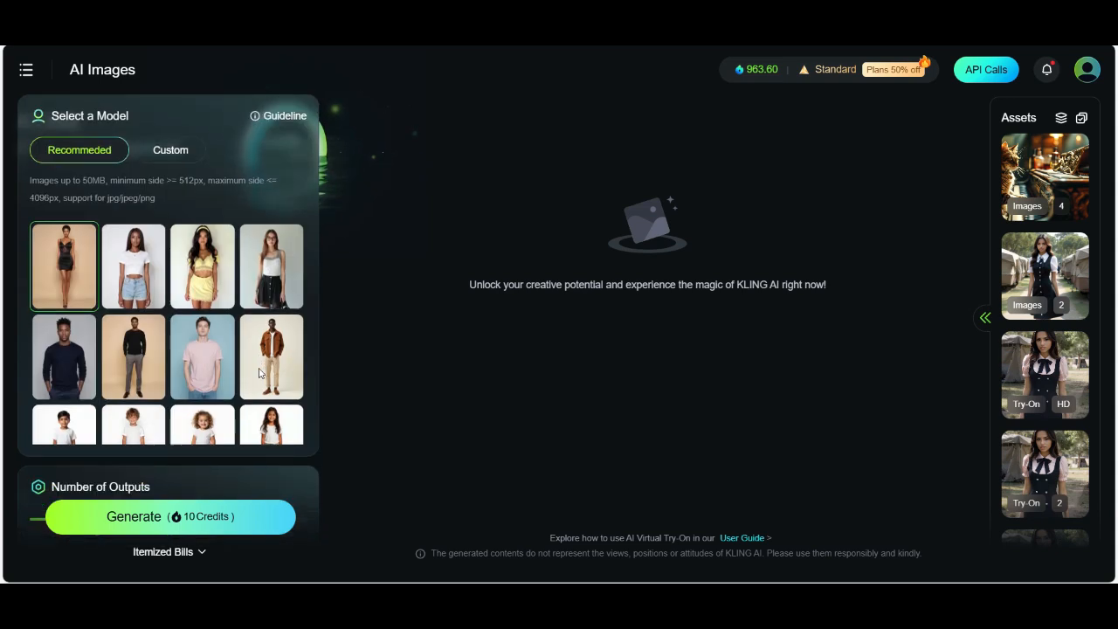
scroll(75, 301, down, 5)
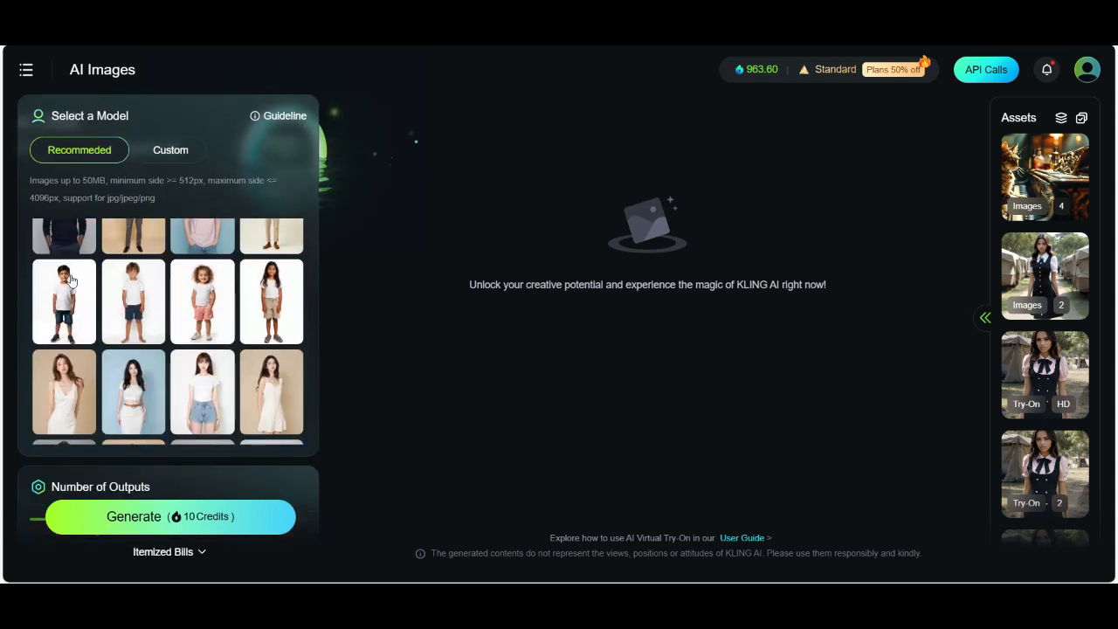
scroll(105, 278, down, 3)
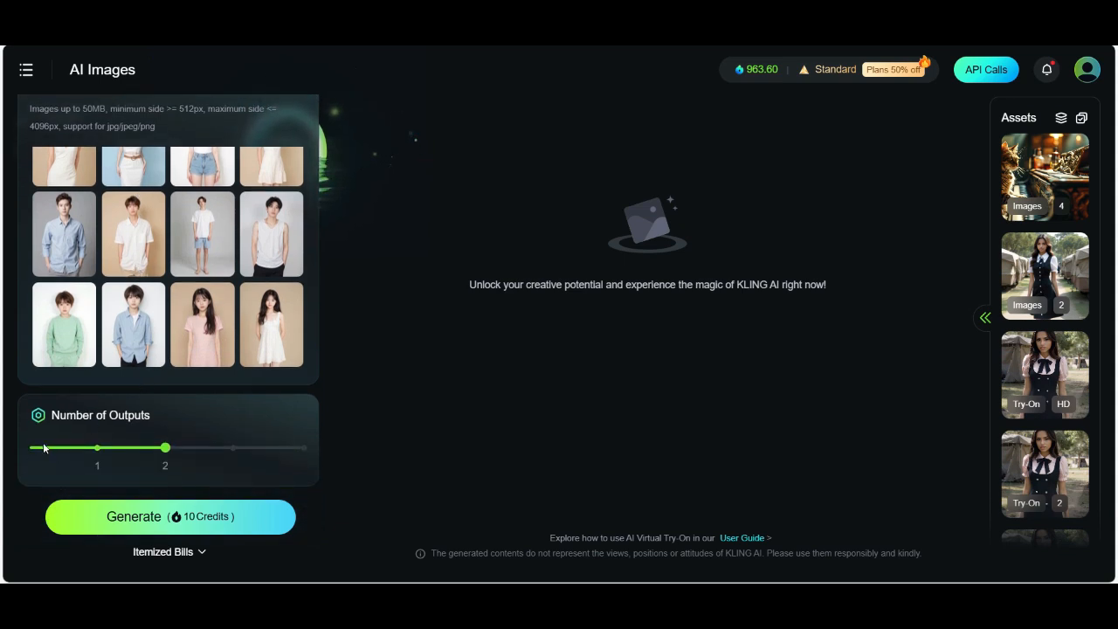
Step: Try the number of outputs at 1 and return it to 2
drag(165, 448, 190, 452)
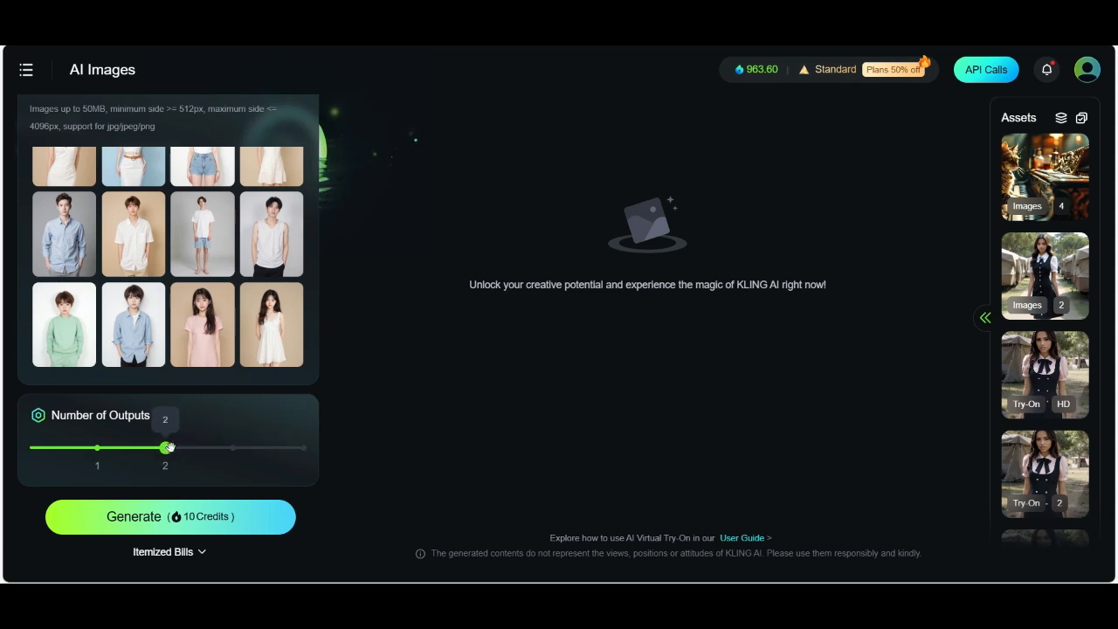
drag(165, 448, 92, 451)
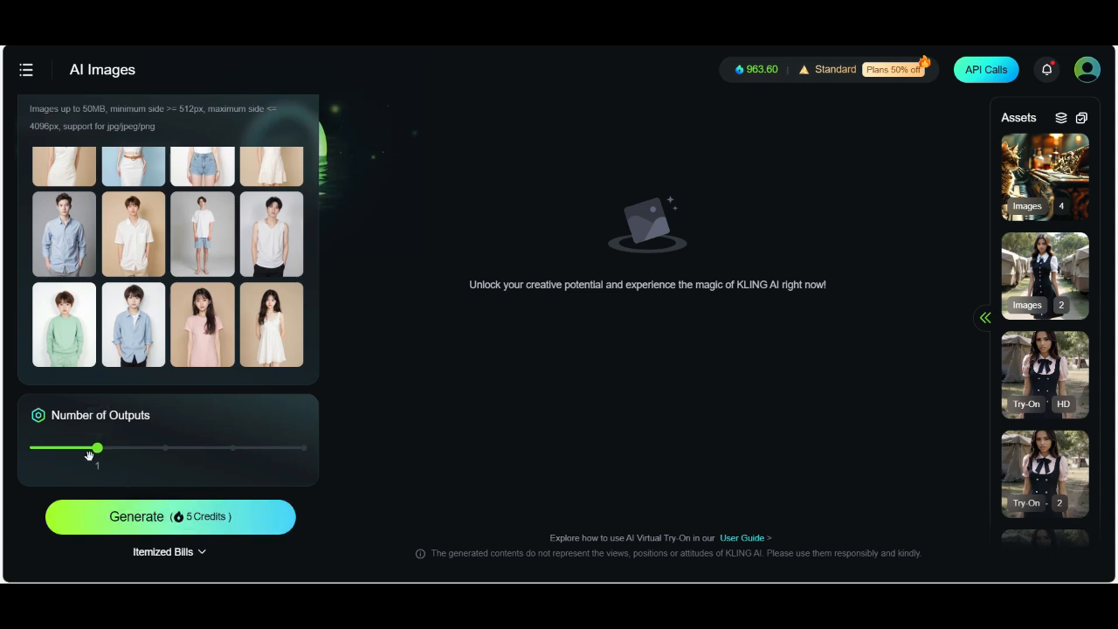
drag(97, 449, 144, 454)
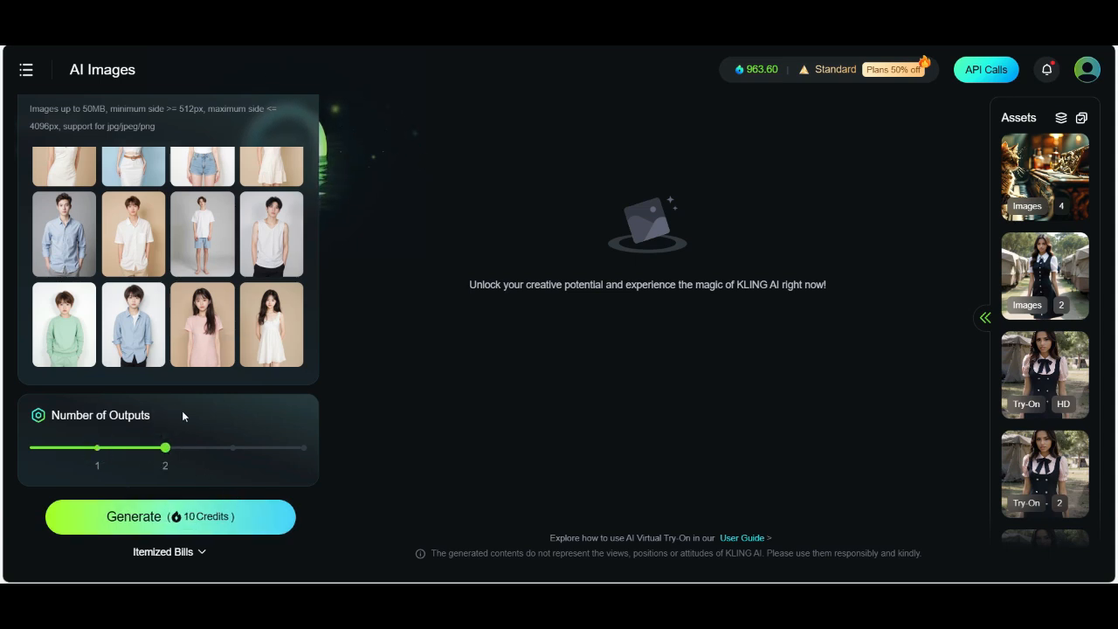
Step: Generate the virtual try-on of the selected top on the chosen model
scroll(208, 321, up, 6)
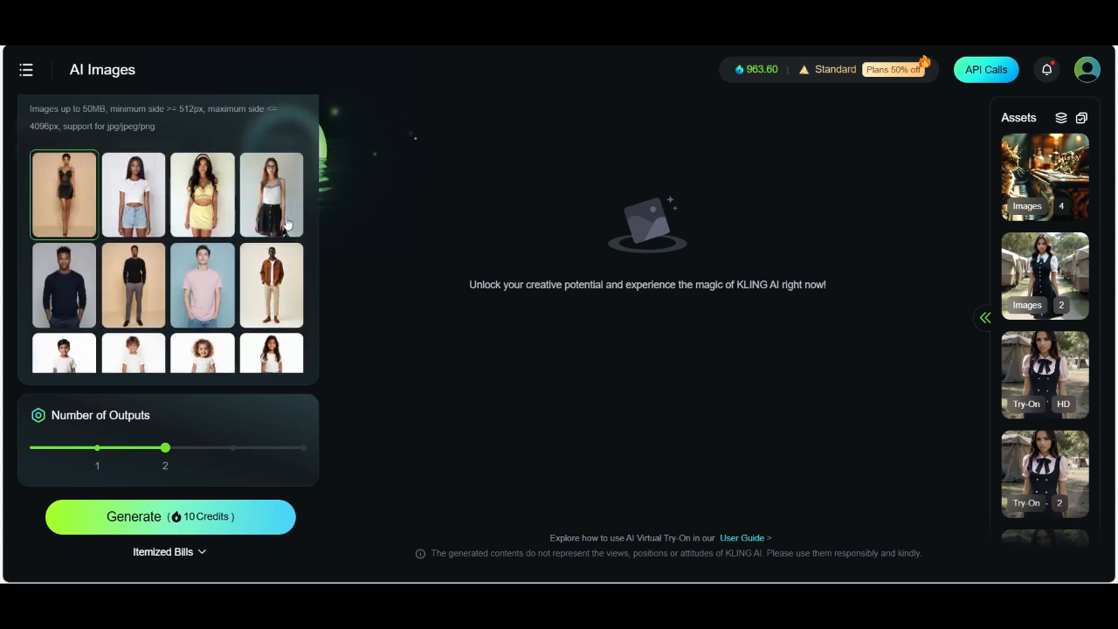
scroll(315, 194, up, 2)
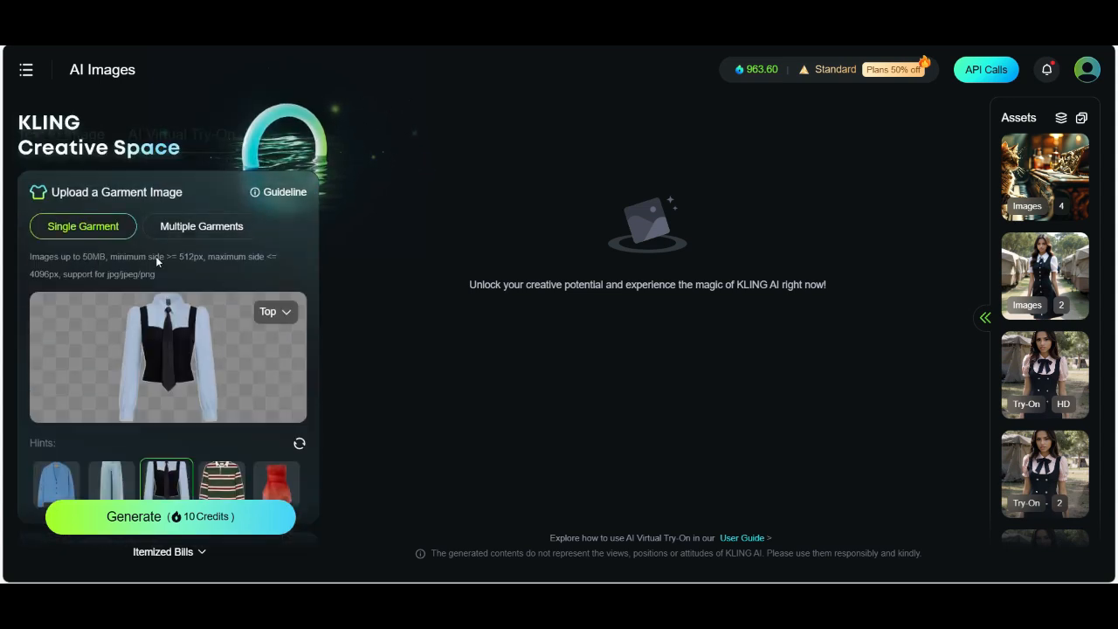
click(180, 521)
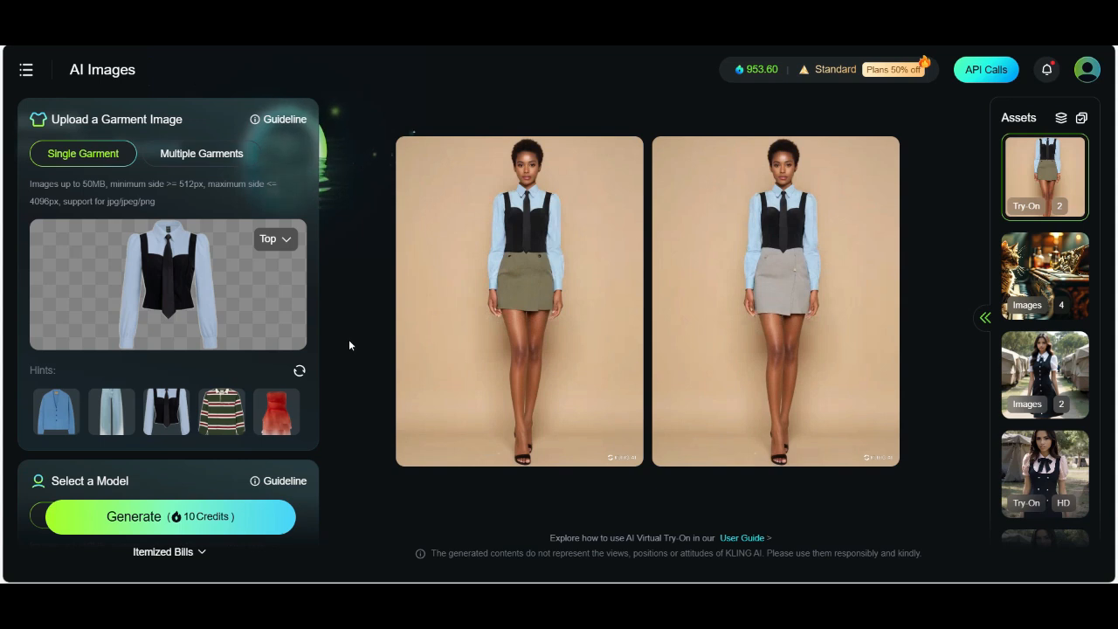
Step: View the first try-on result with the olive skirt enlarged, and close the preview
mouse_move(506, 246)
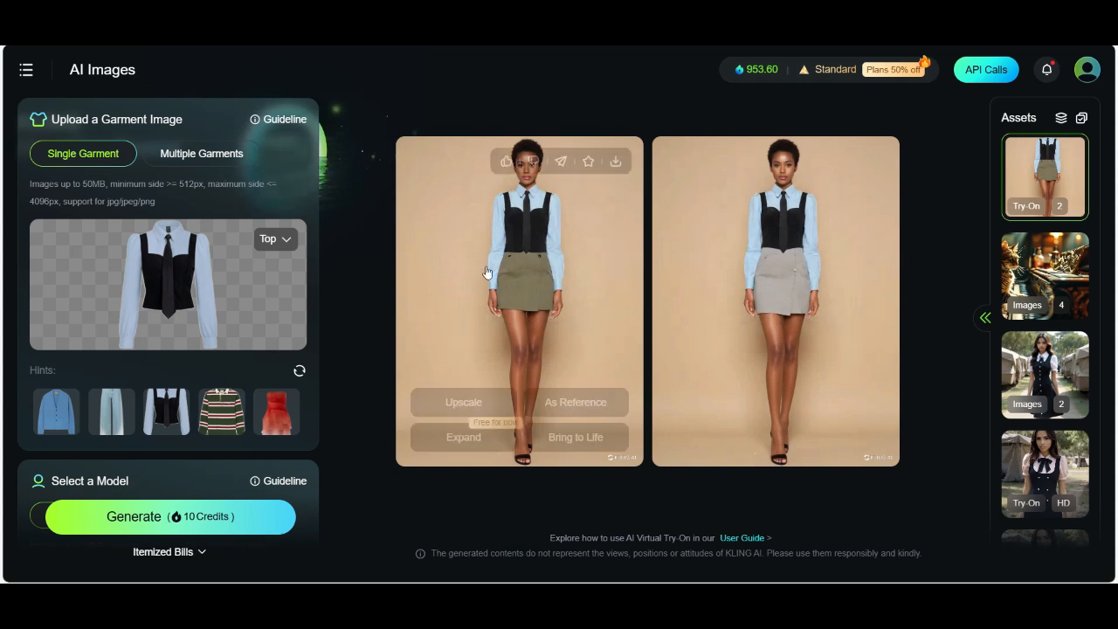
click(558, 241)
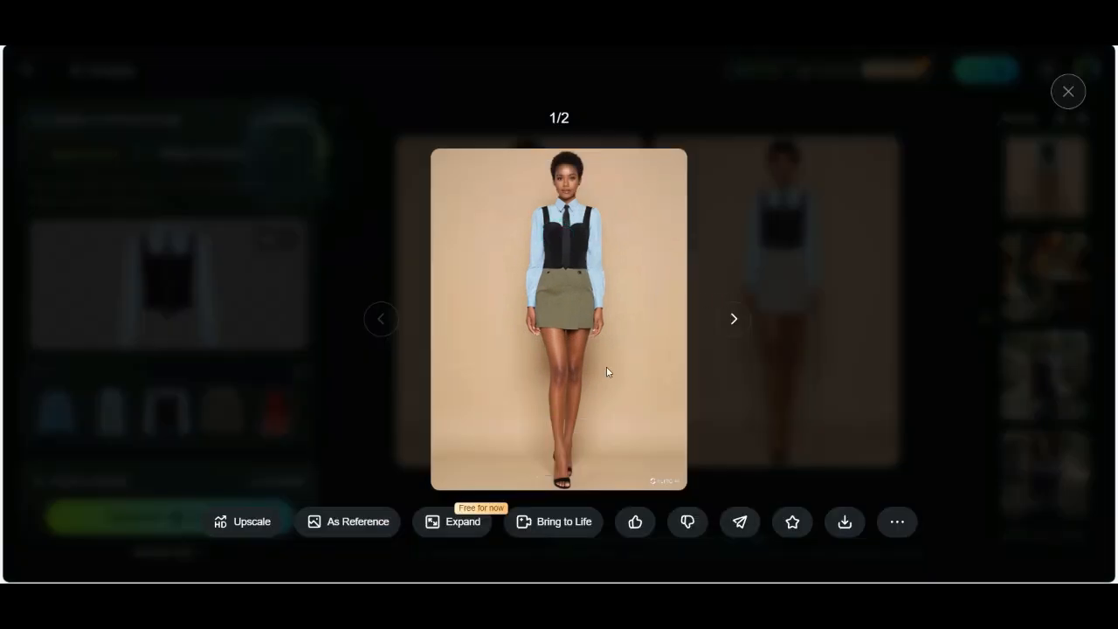
click(1062, 92)
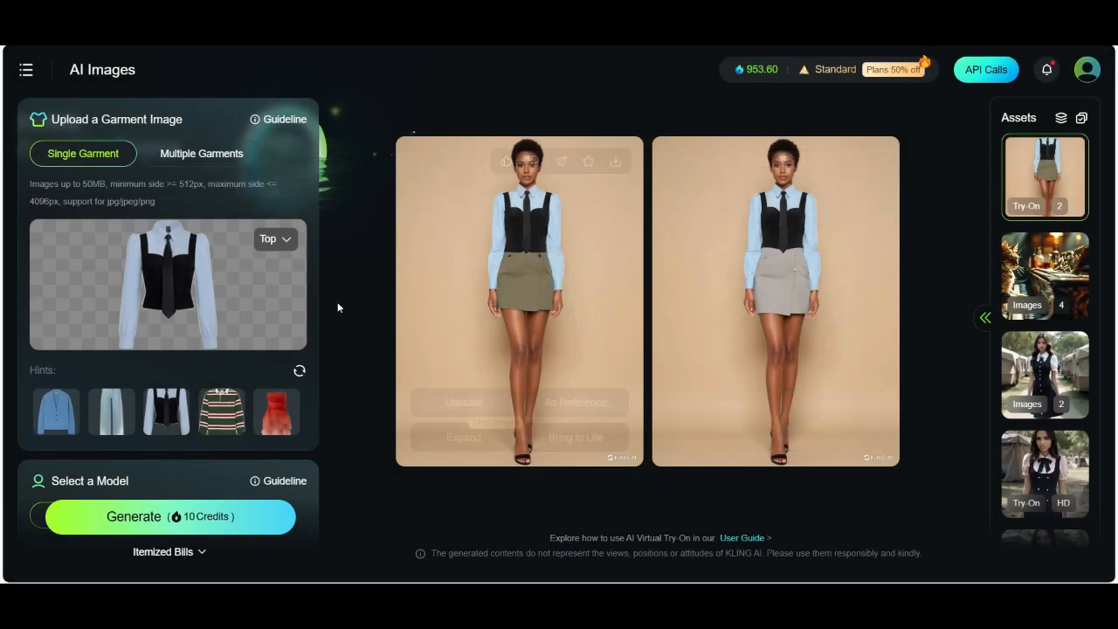
mouse_move(174, 245)
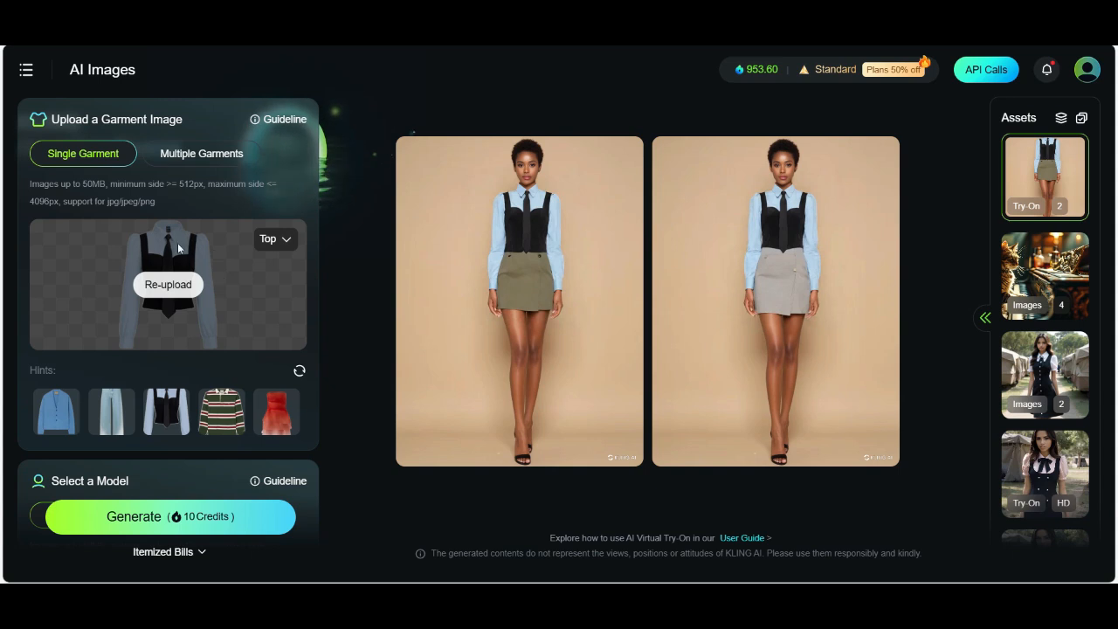
Step: Compare the two try-on results and upscale the second one with the grey skirt
scroll(244, 354, down, 5)
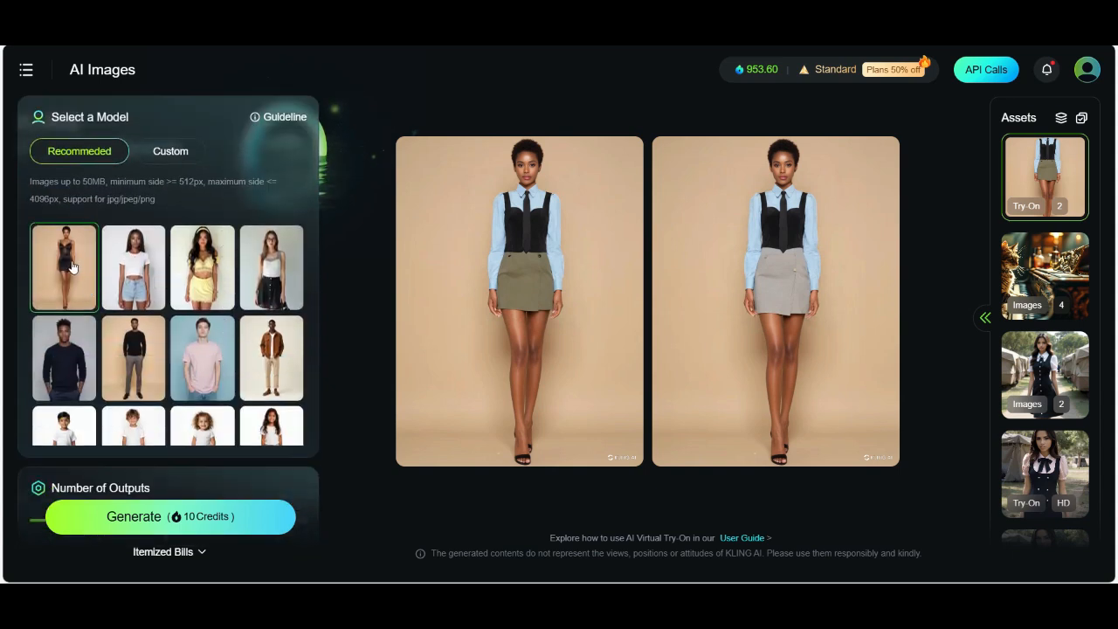
scroll(73, 306, up, 1)
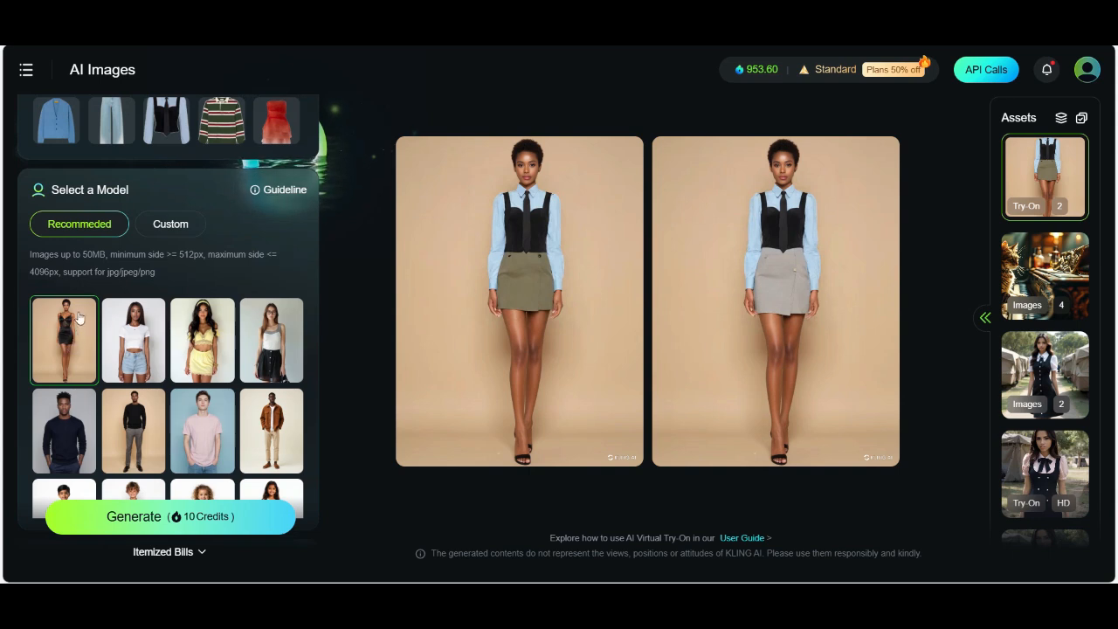
mouse_move(460, 291)
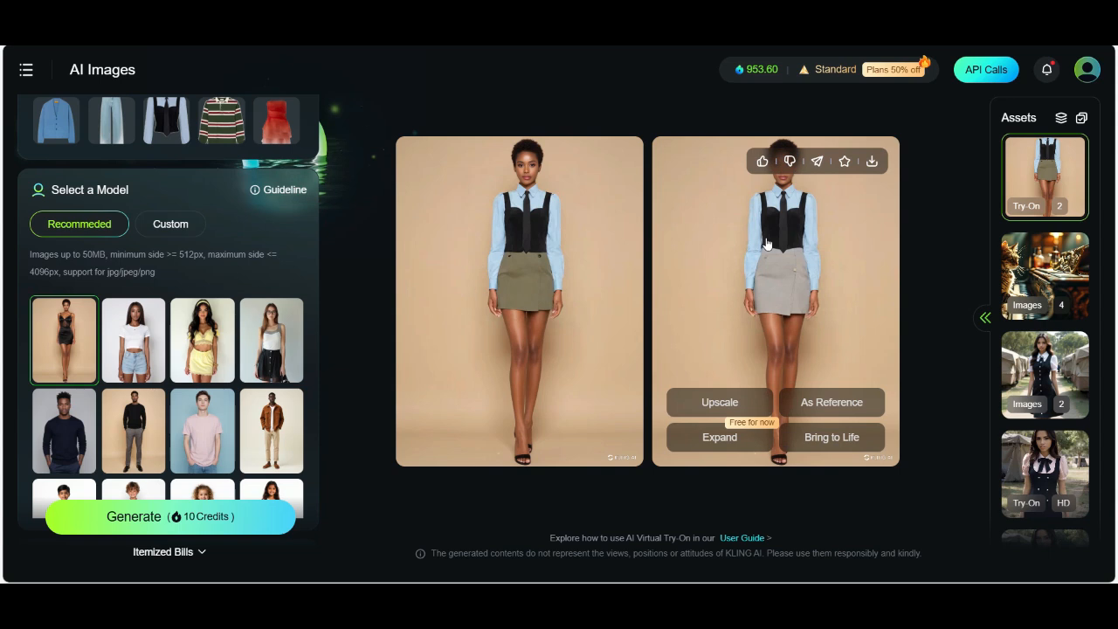
mouse_move(876, 267)
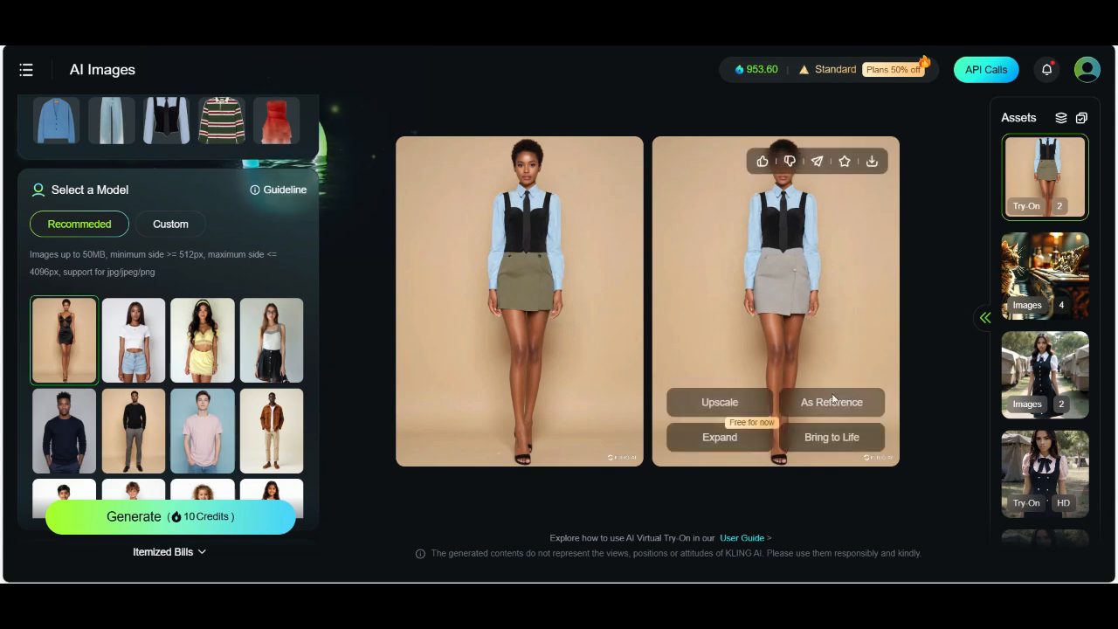
click(713, 404)
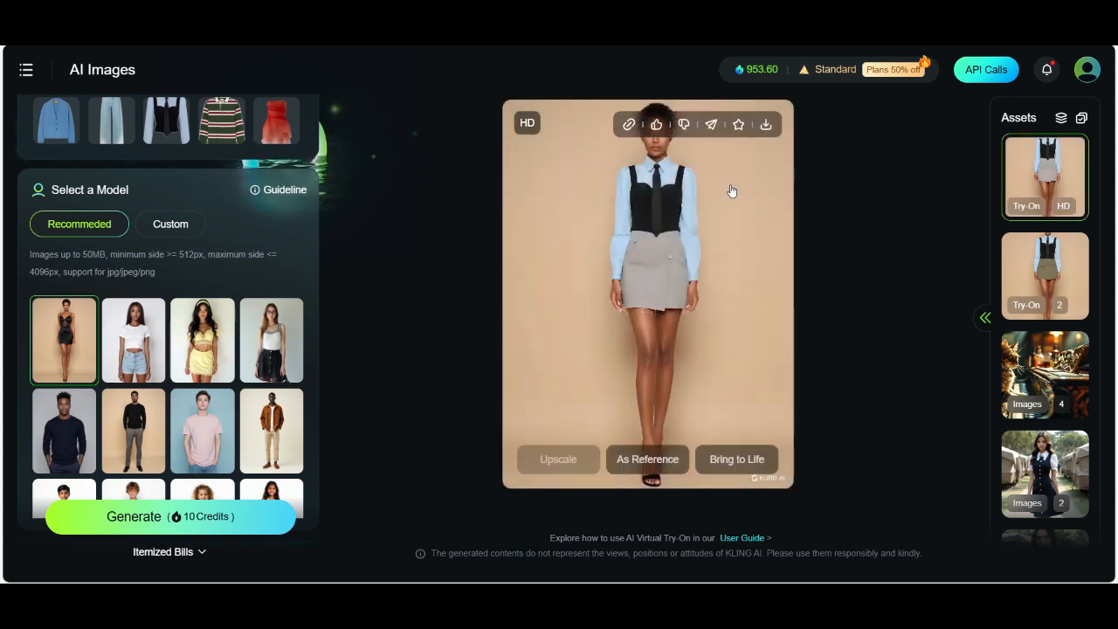
Step: Open the upscaled try-on image in Image to Video, look over its prompt settings, and return to AI Virtual Try-On
click(724, 461)
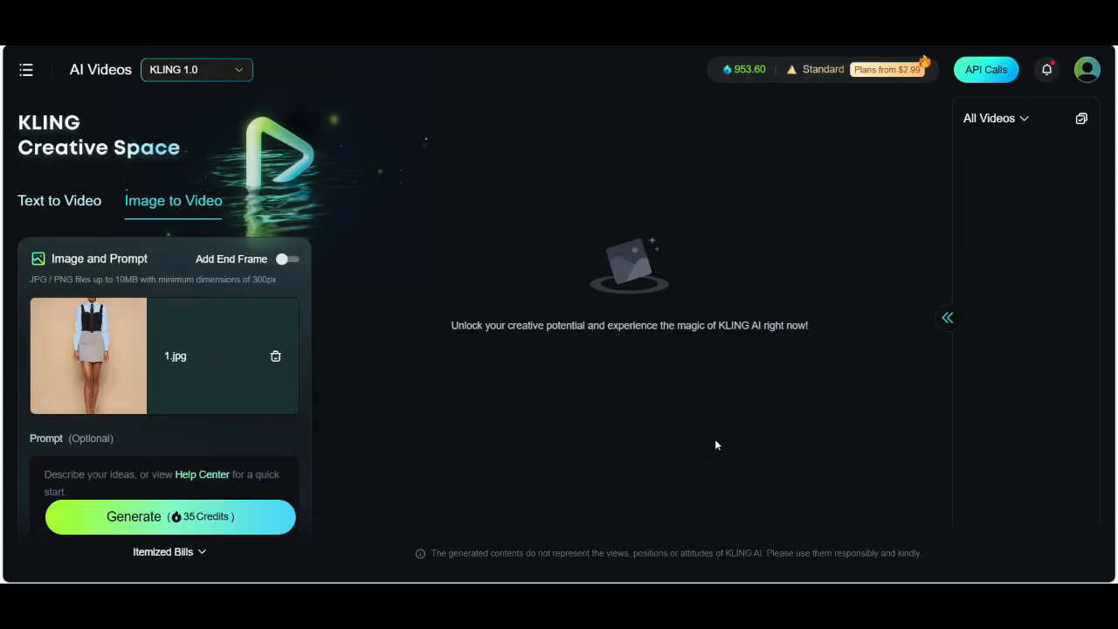
scroll(116, 385, down, 3)
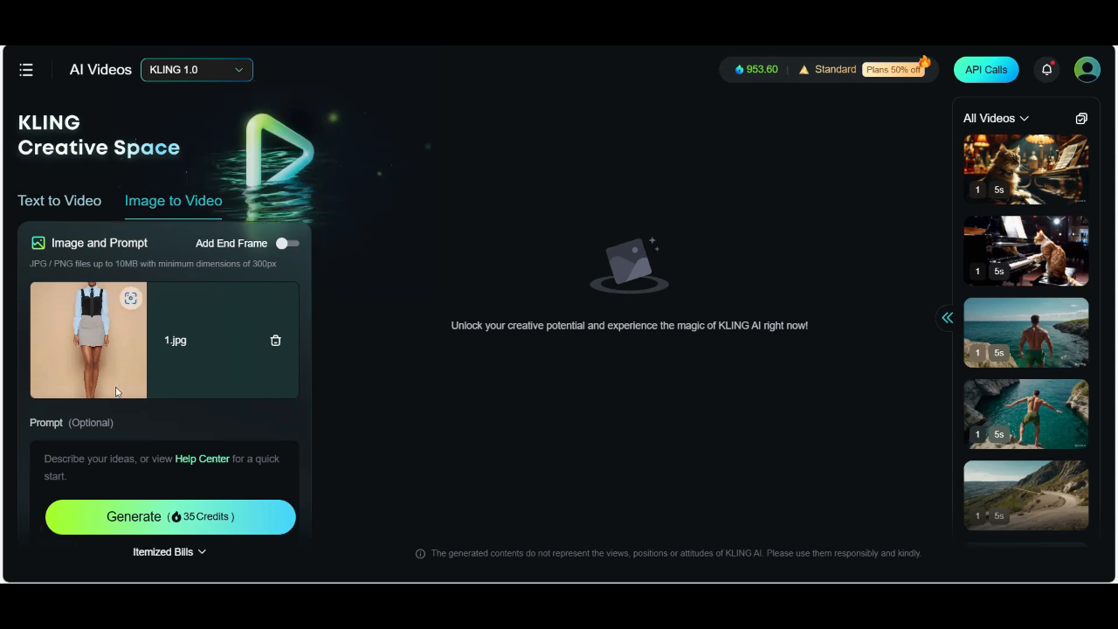
scroll(164, 331, down, 2)
scroll(165, 332, up, 5)
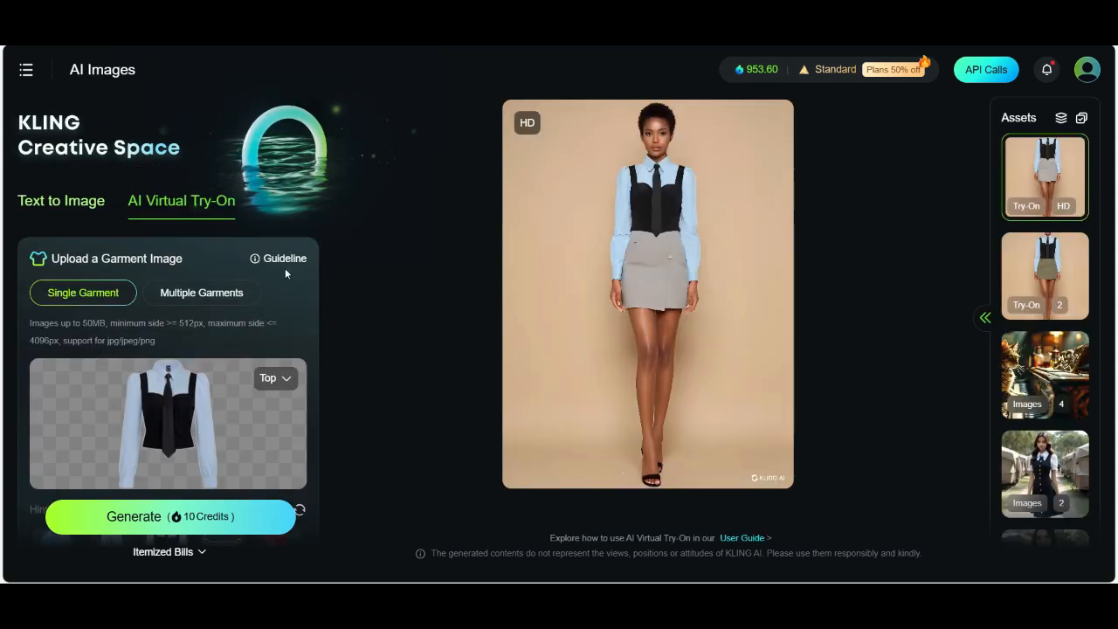
Step: Switch the model selection from the recommended models to a custom model upload
scroll(285, 268, down, 5)
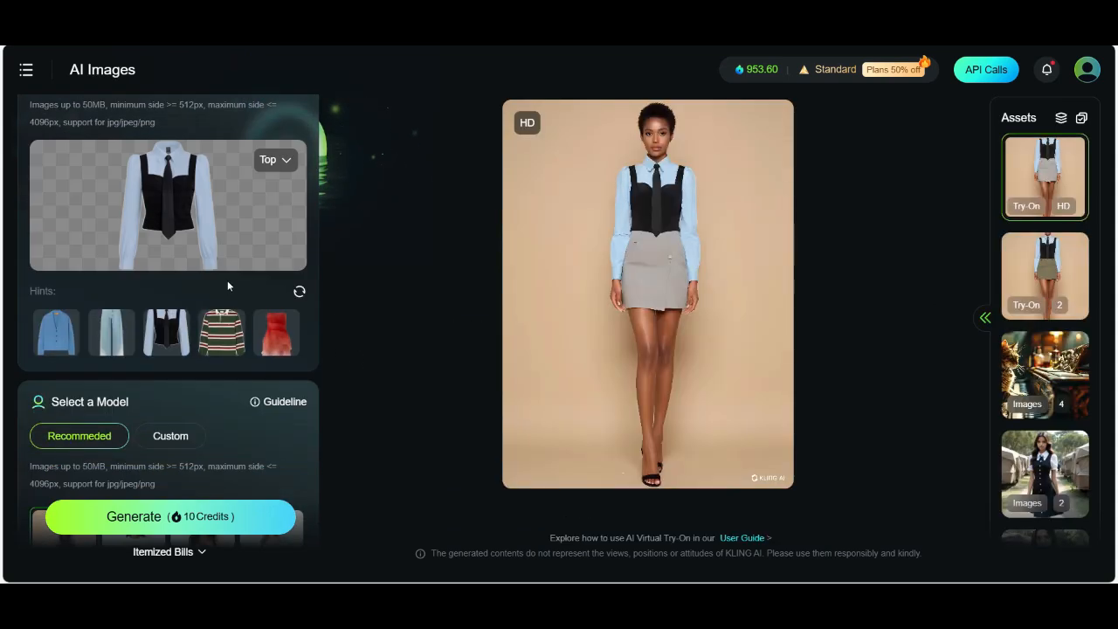
scroll(226, 281, down, 2)
scroll(221, 293, down, 1)
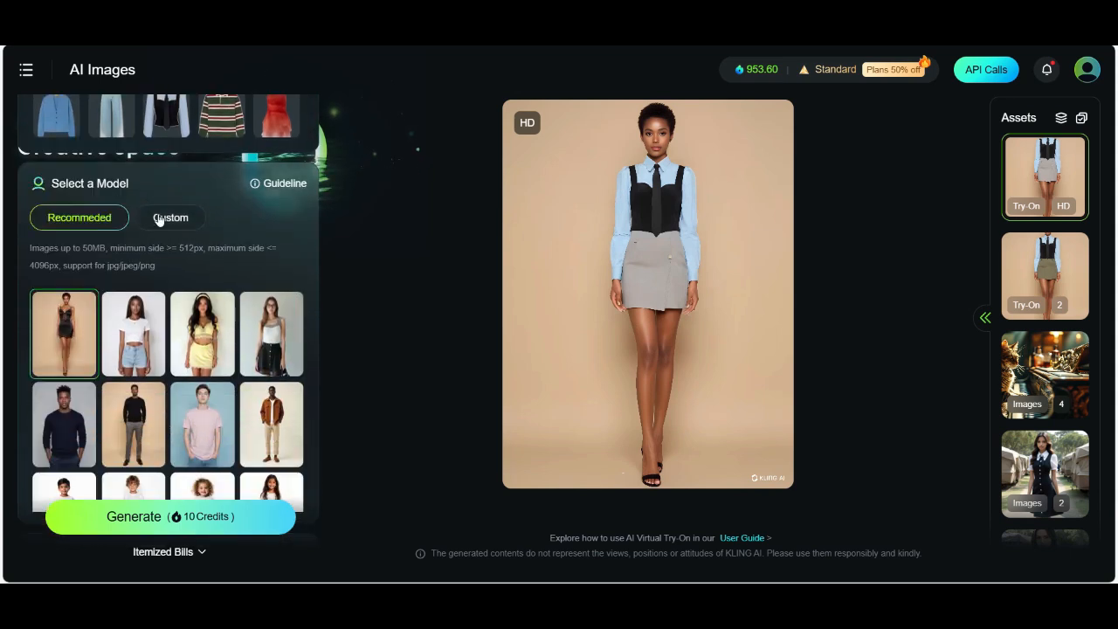
click(172, 219)
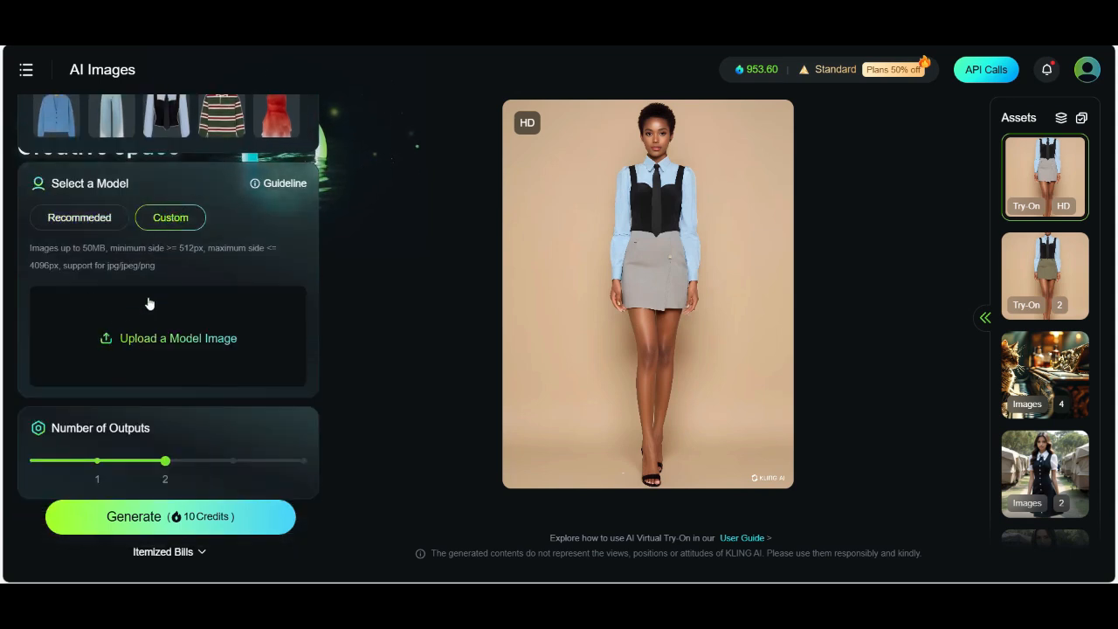
scroll(146, 340, down, 1)
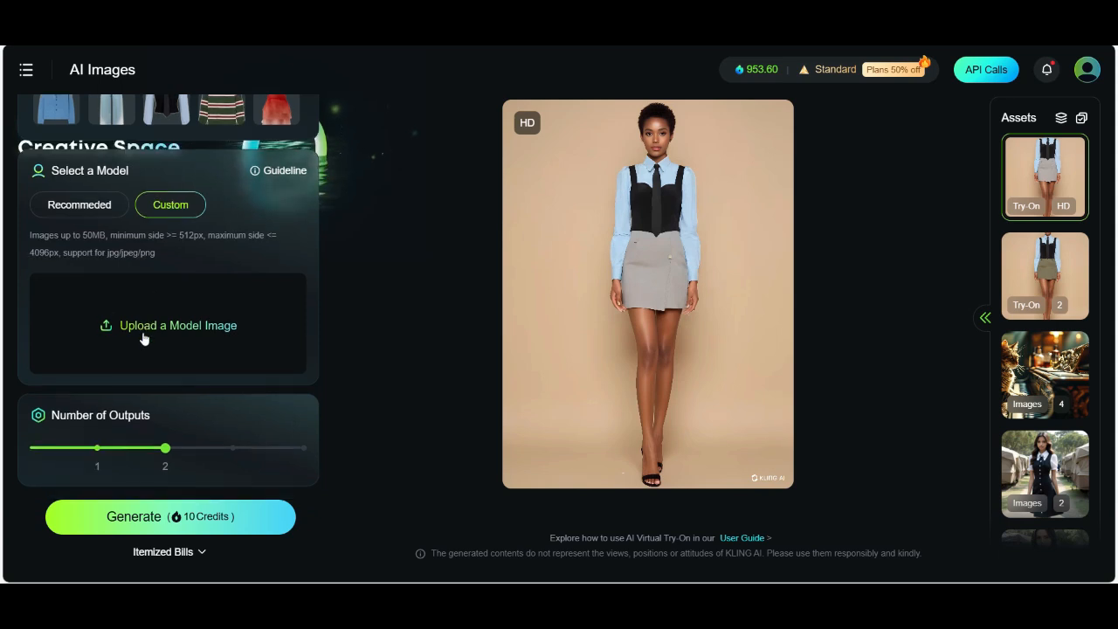
Step: Try to add the picture layla 0508244 from the Bilder bearbeitet für insta folder as the custom model
mouse_move(591, 596)
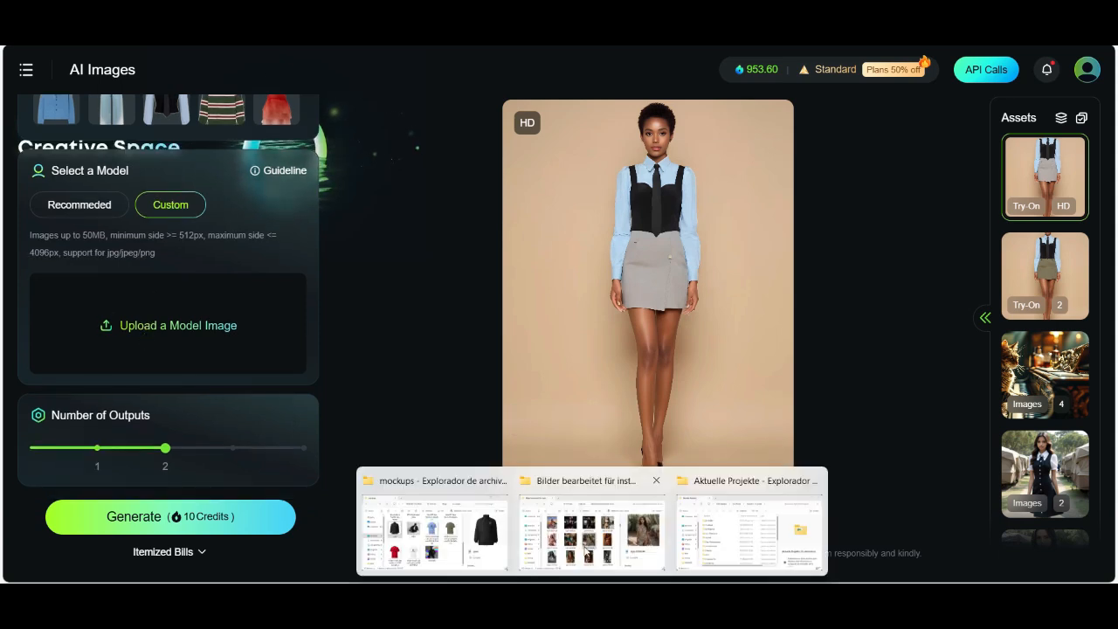
click(585, 535)
drag(418, 89, 642, 86)
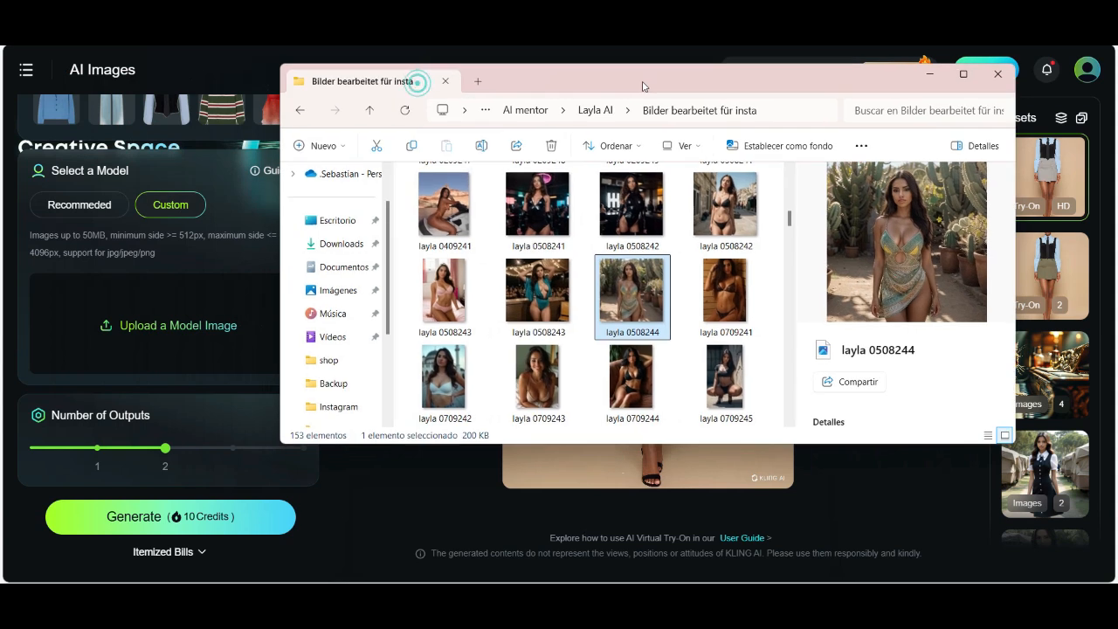
drag(625, 303, 175, 334)
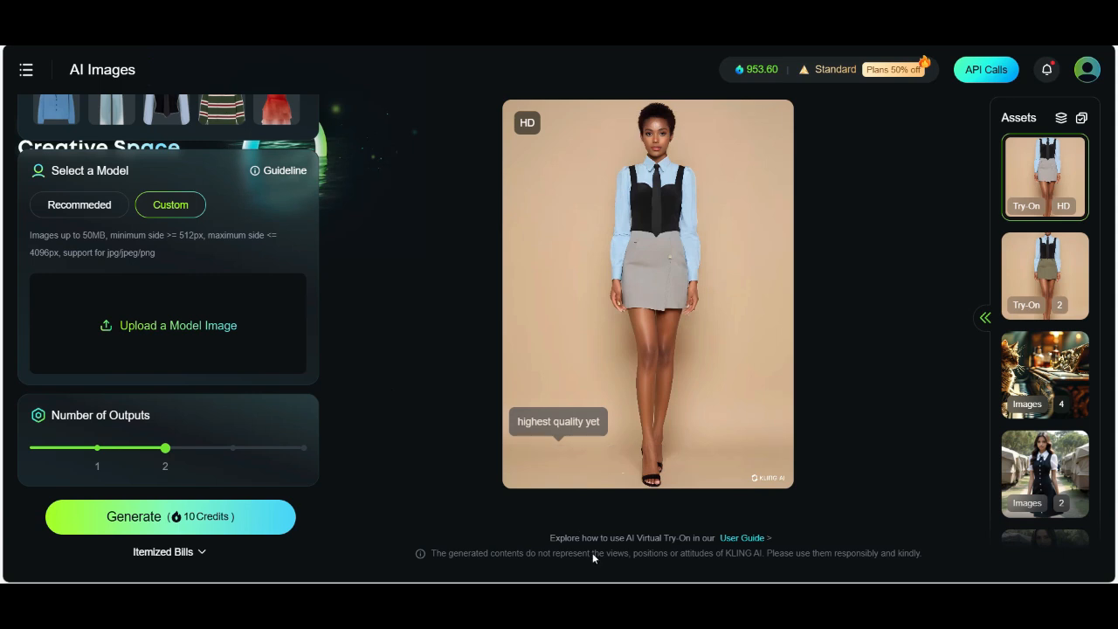
mouse_move(592, 594)
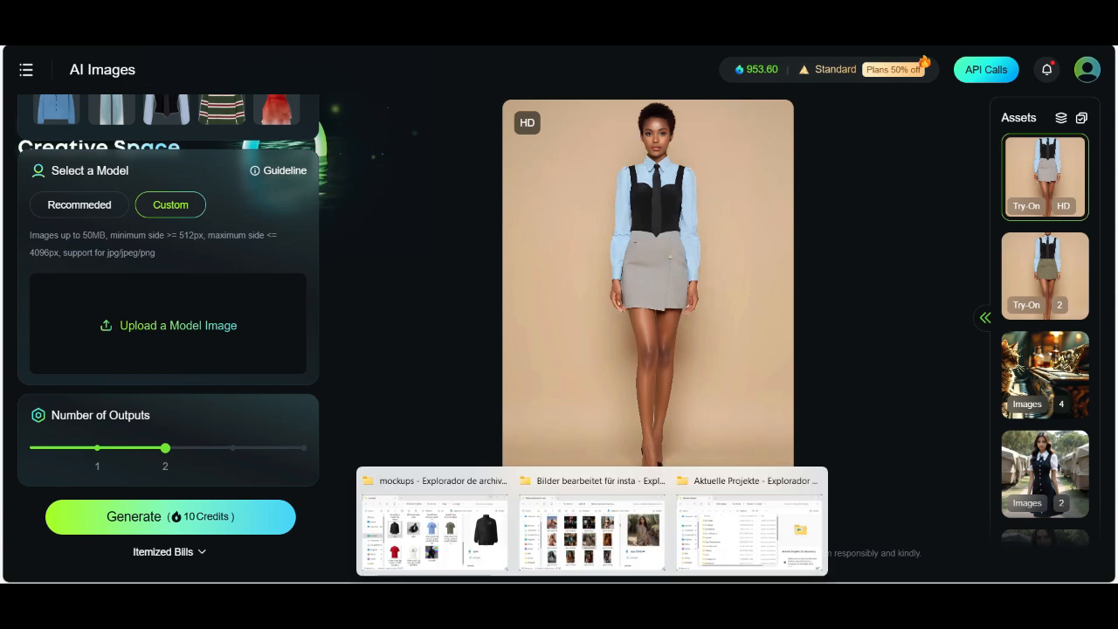
click(593, 532)
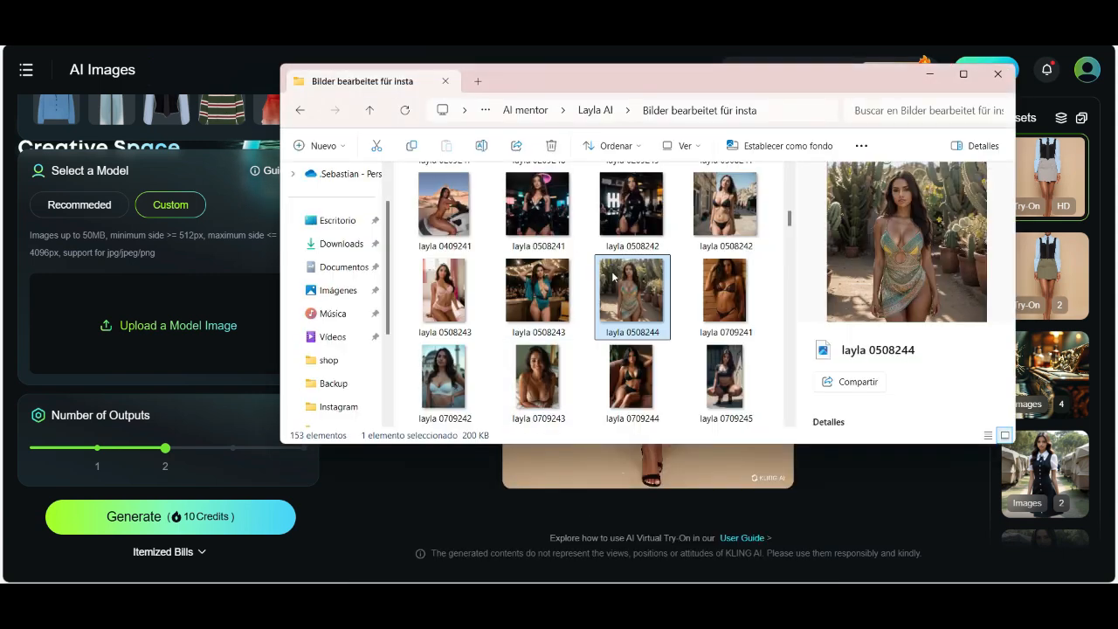
drag(619, 278, 188, 331)
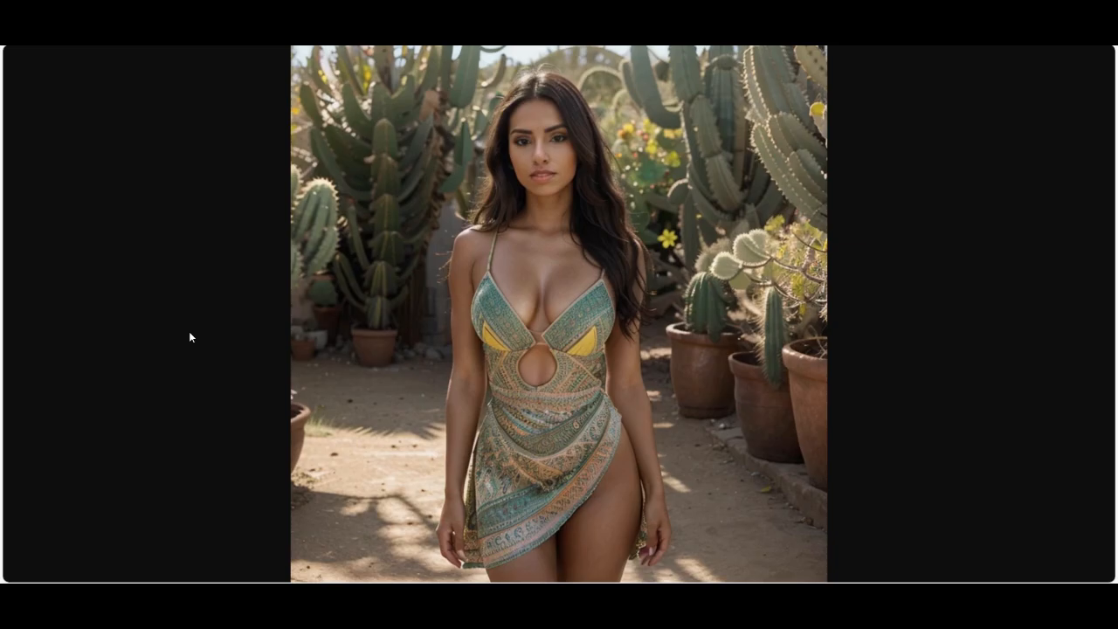
key(ctrl+w)
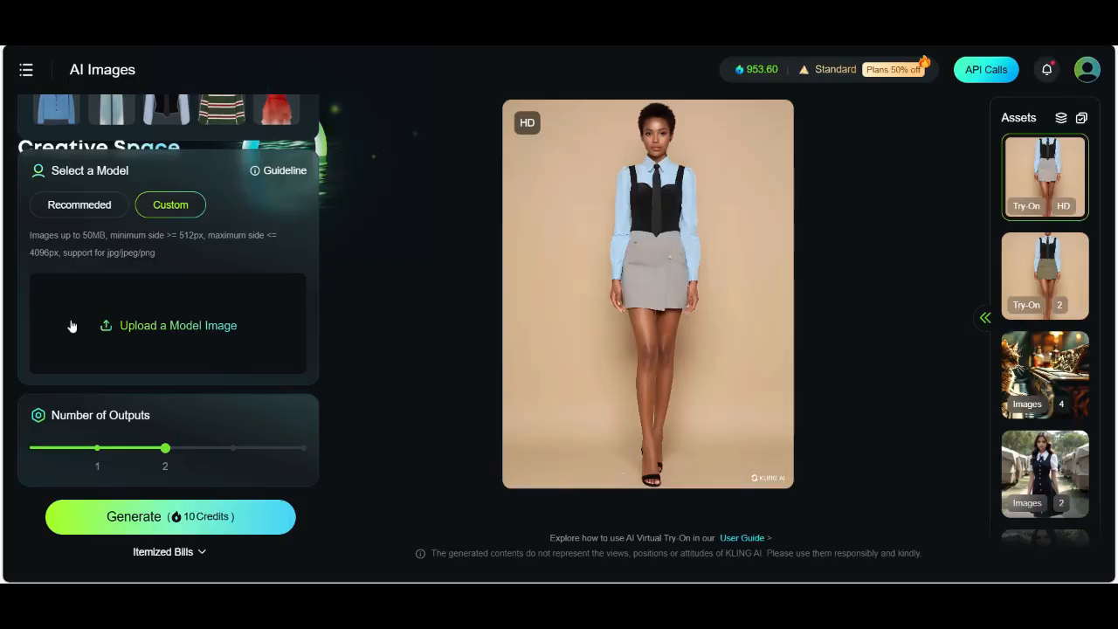
Step: Upload layla 0508244.jpg from the image folder as the custom model image
mouse_move(563, 578)
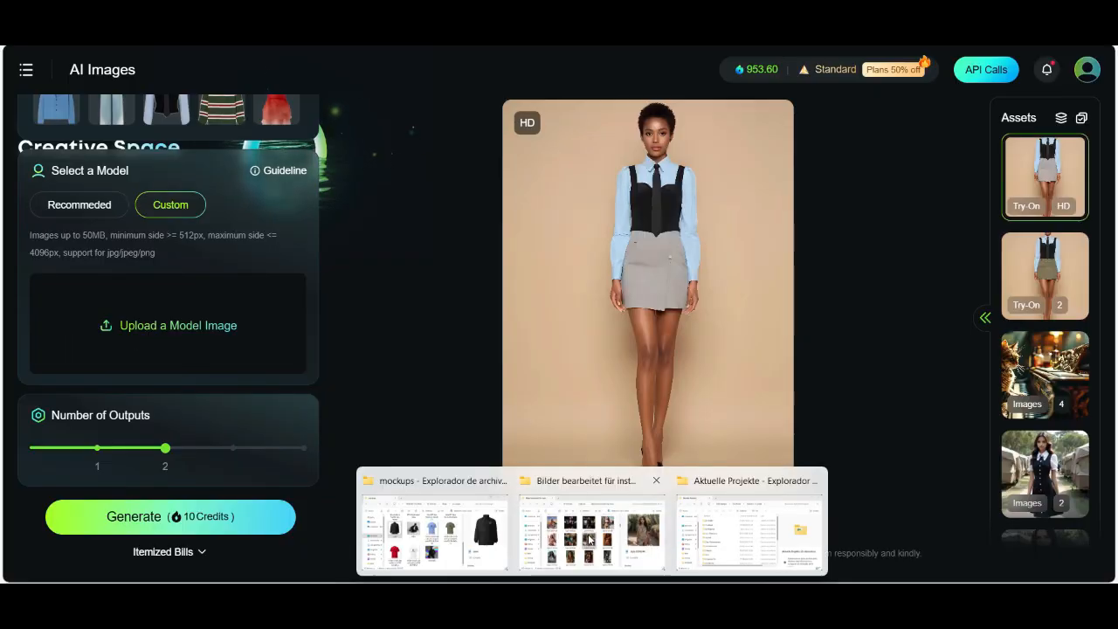
click(592, 533)
drag(611, 303, 104, 330)
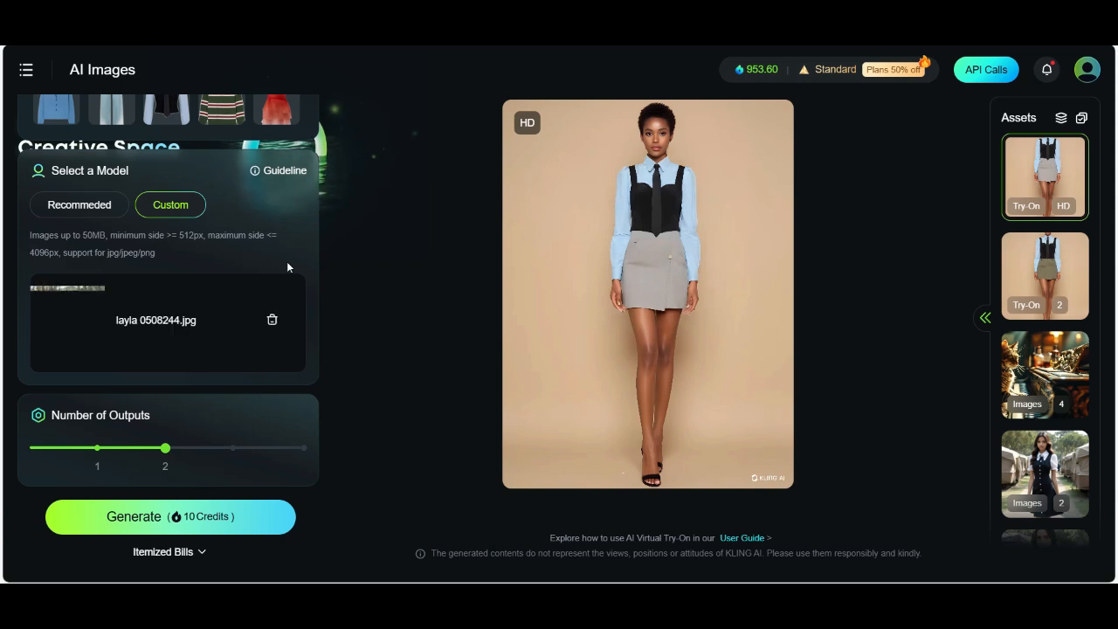
mouse_move(53, 345)
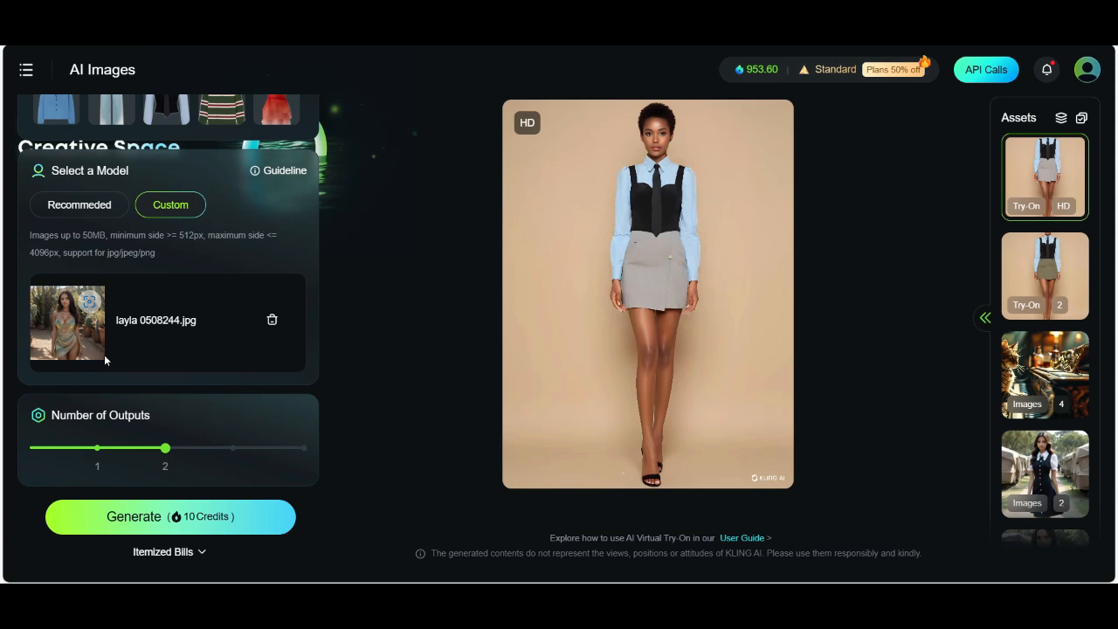
Step: Refresh the sample garments and choose the sleeveless grey dress with white collar and pleated white hem
scroll(106, 361, up, 1)
scroll(106, 361, up, 5)
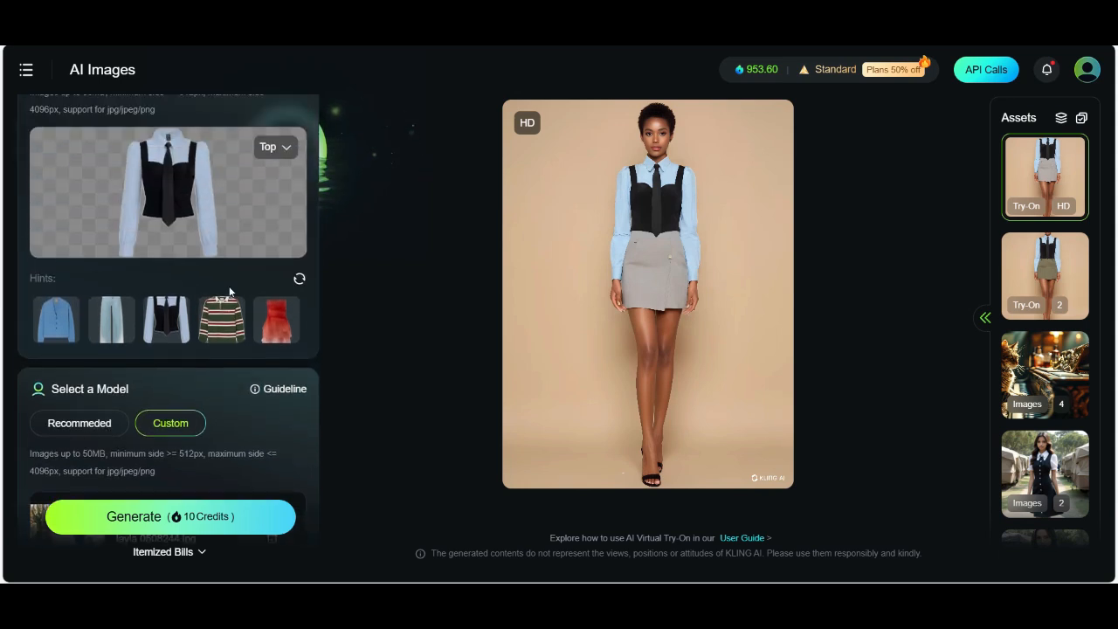
click(299, 280)
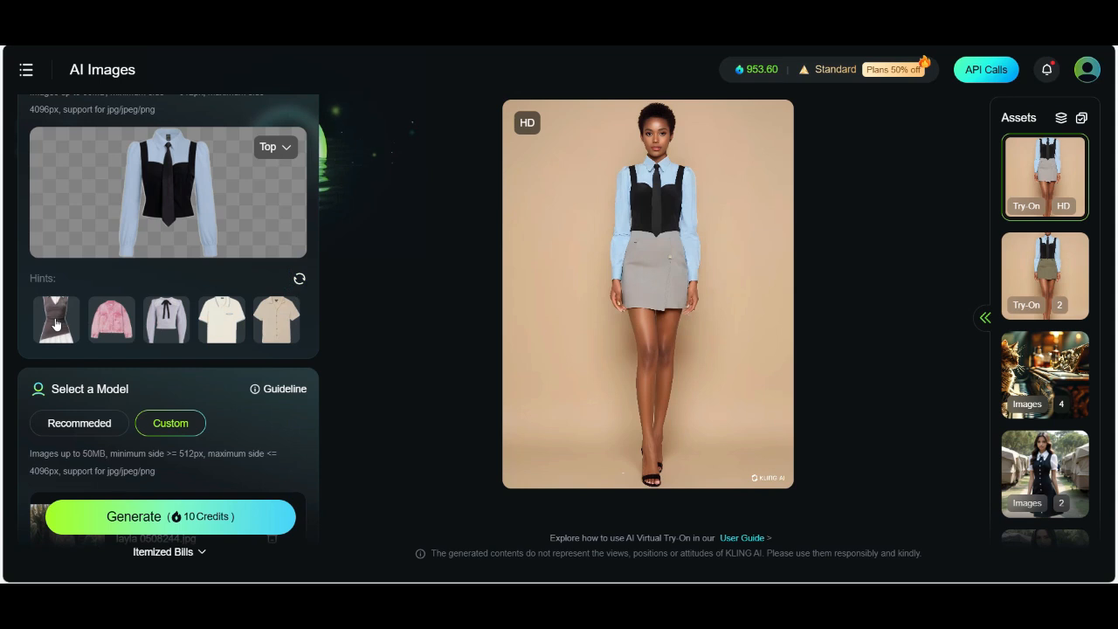
click(55, 324)
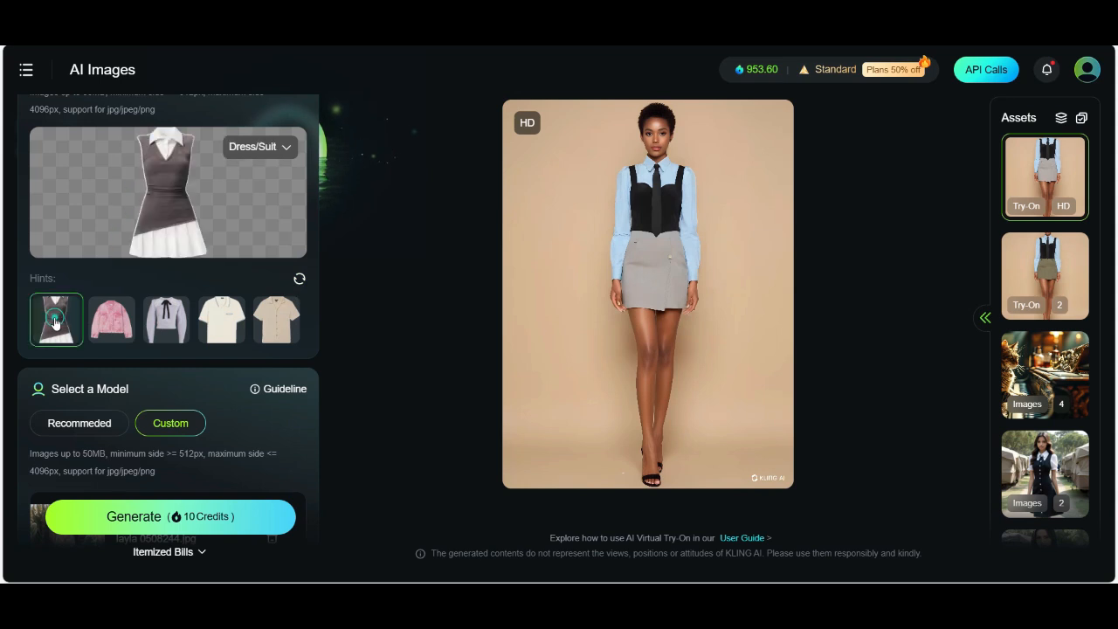
Step: Browse further sets of sample garments while keeping the grey-and-white dress selected
click(299, 281)
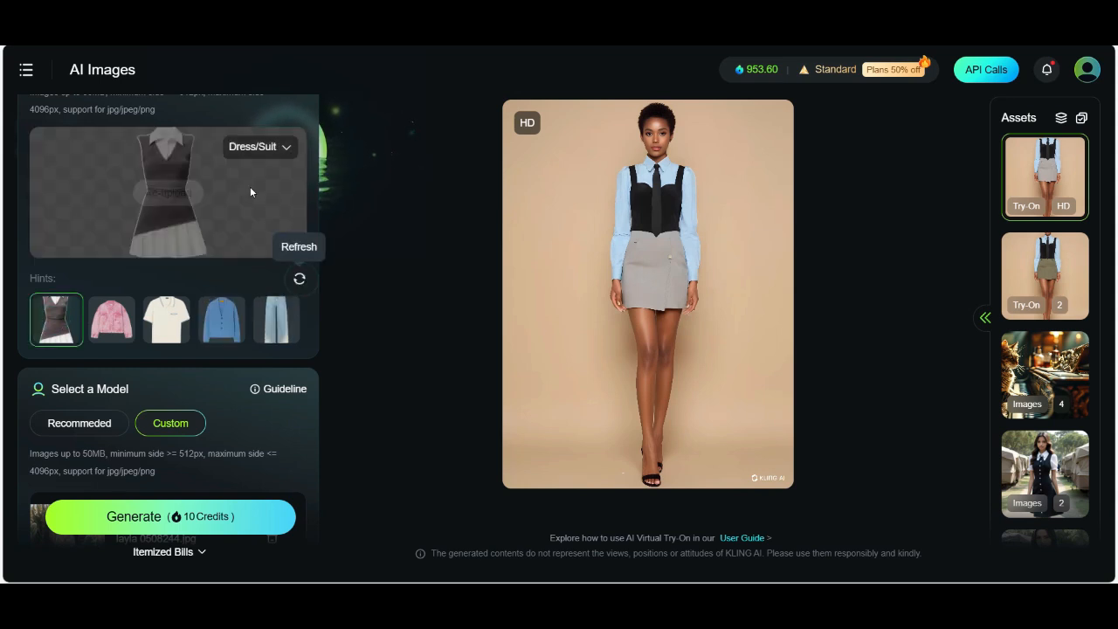
click(298, 281)
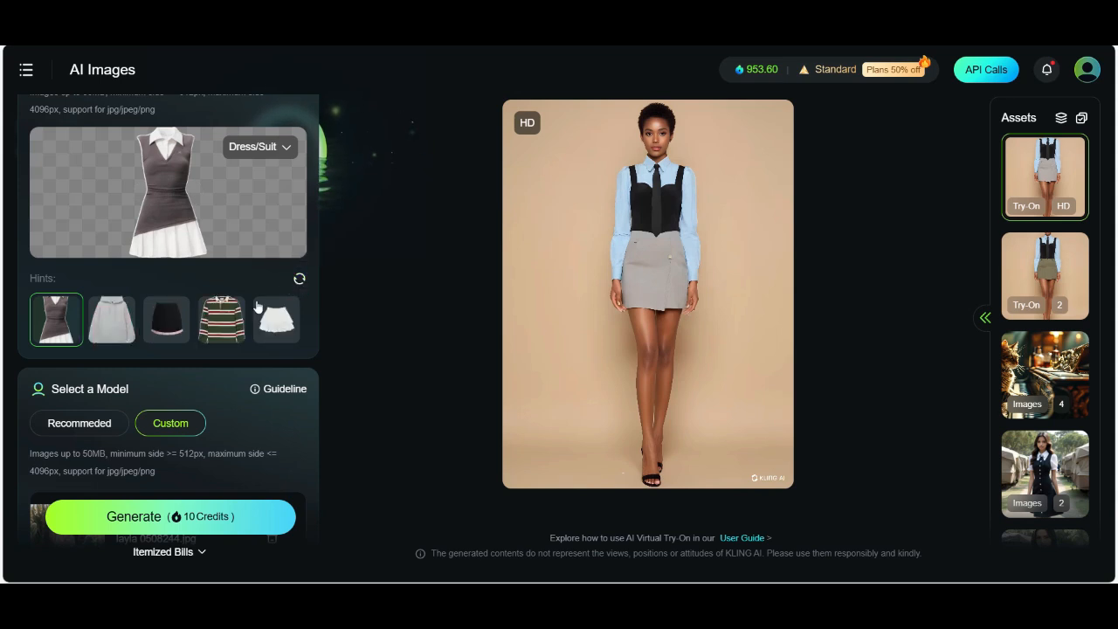
click(299, 283)
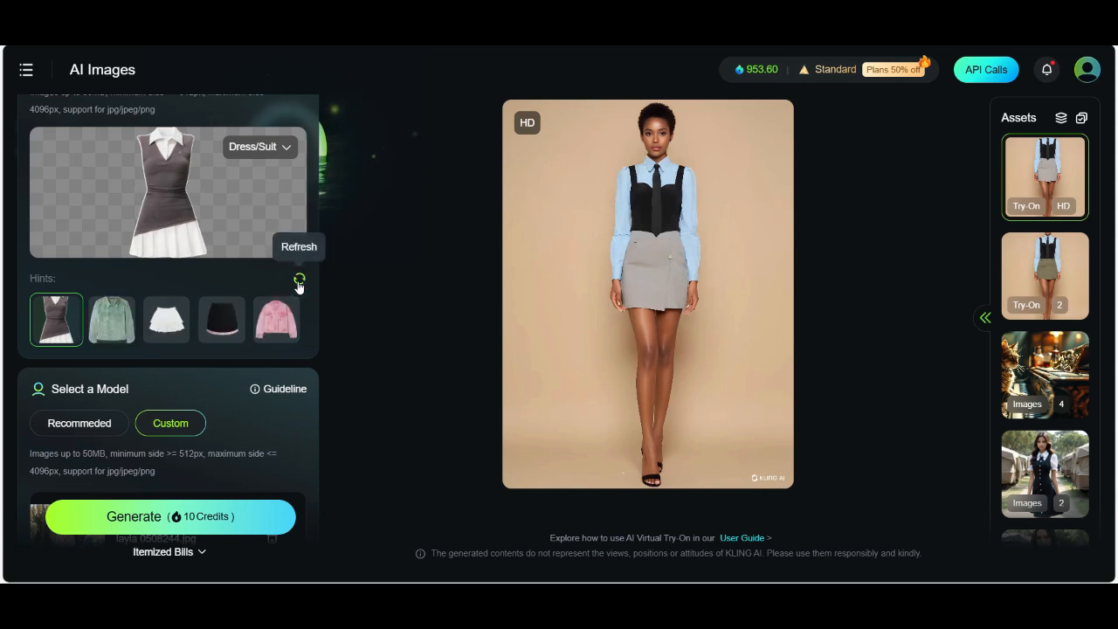
Step: Check the garment's Dress/Suit category and generate two try-on images of the dress on the uploaded model
scroll(70, 328, down, 3)
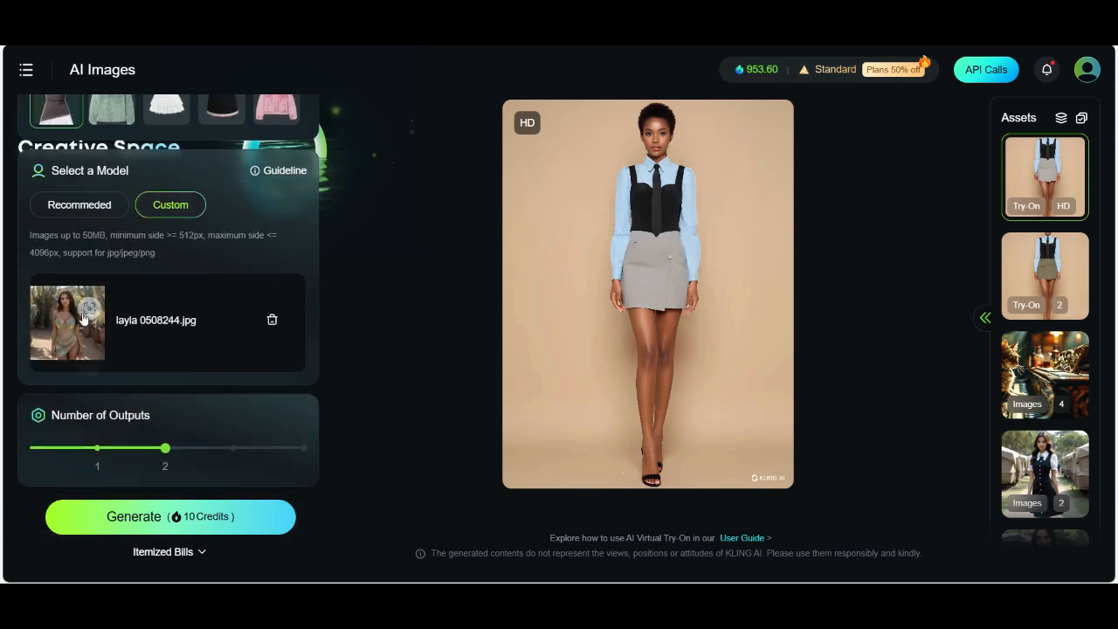
scroll(84, 316, up, 5)
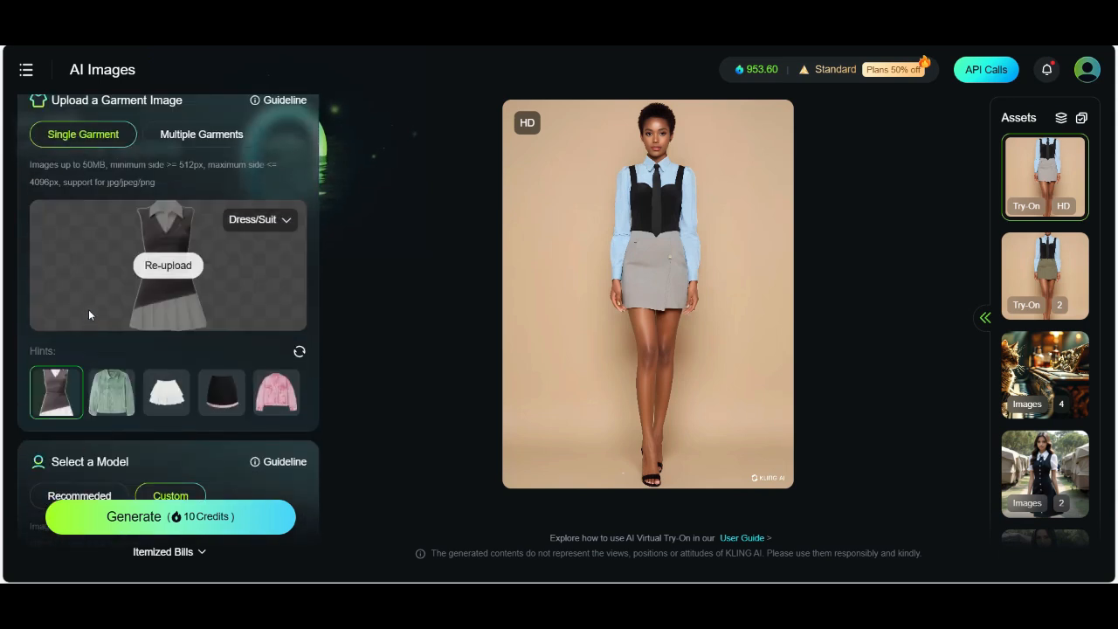
click(273, 221)
scroll(272, 224, down, 3)
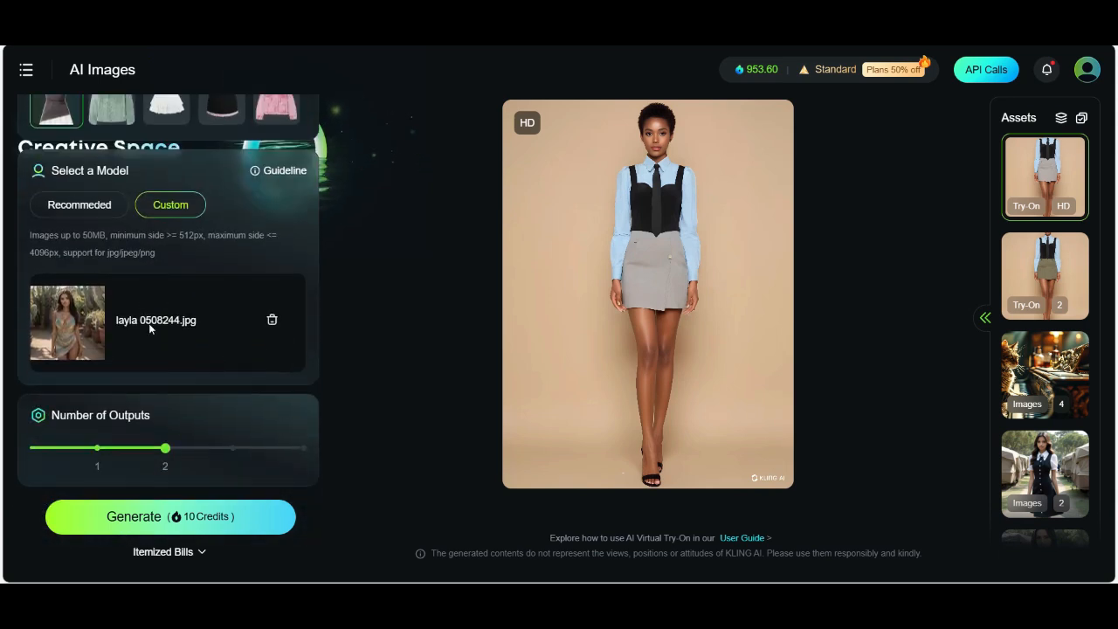
click(174, 515)
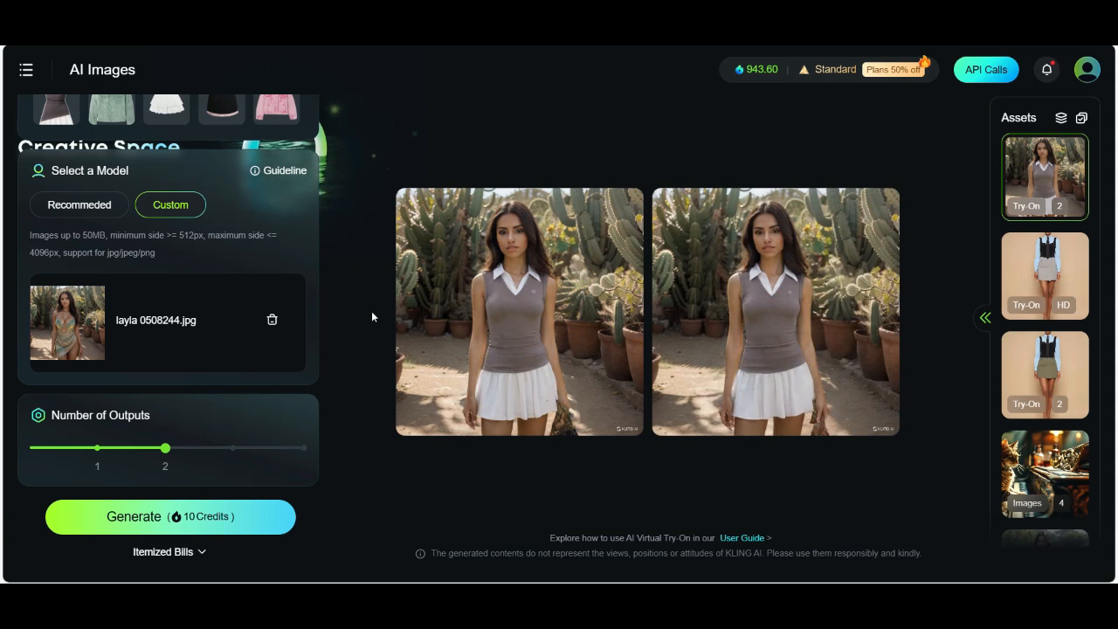
Step: View both try-on results of the custom model enlarged, and close the preview
mouse_move(538, 290)
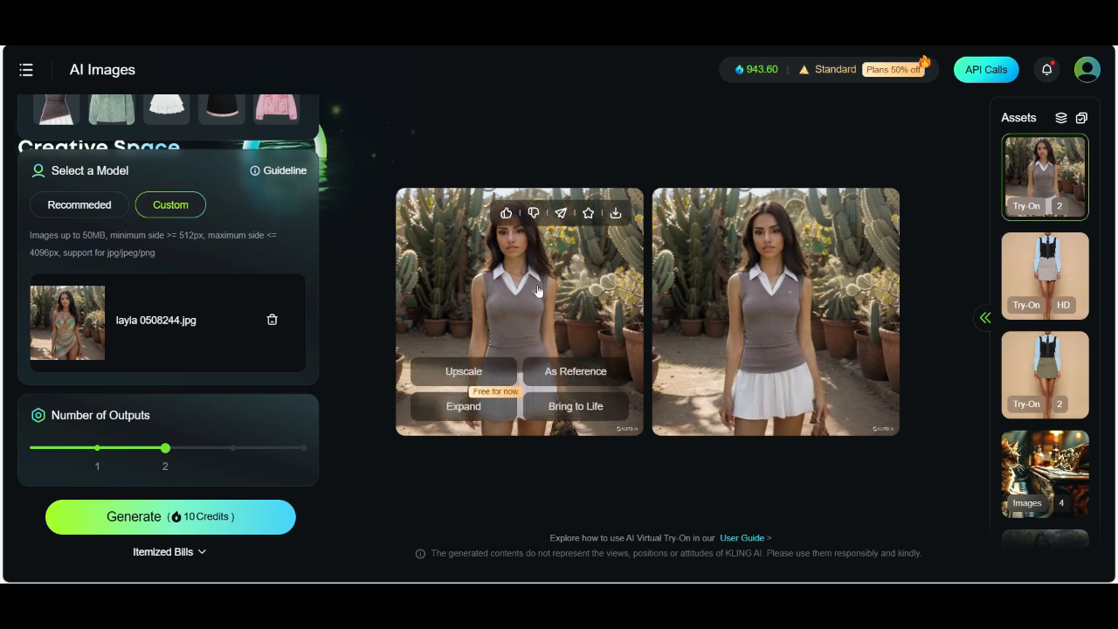
click(537, 289)
click(778, 318)
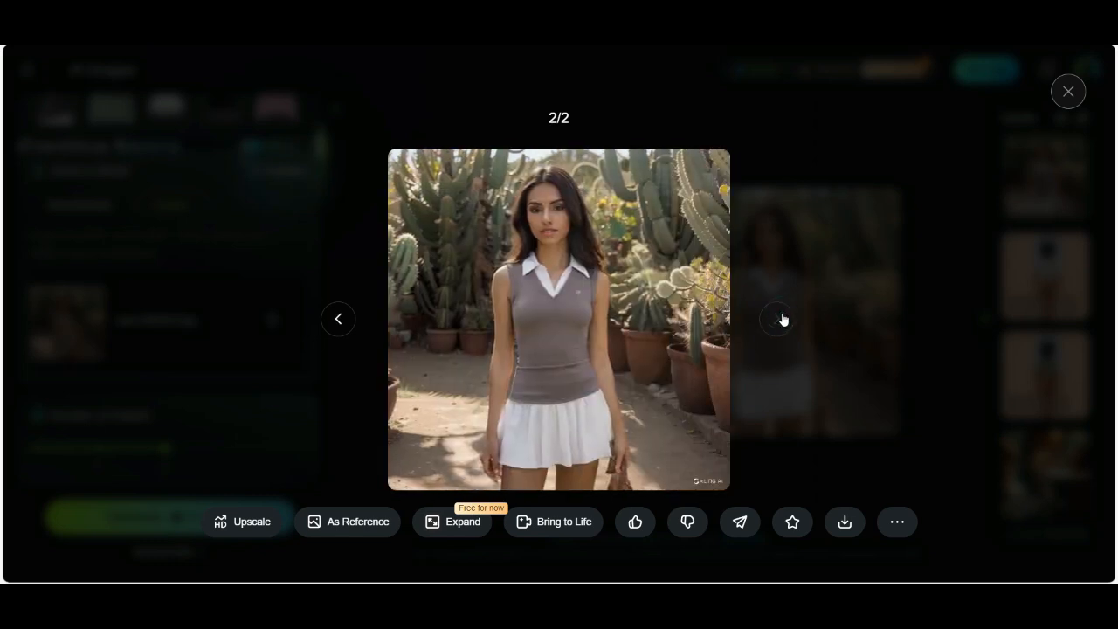
click(1059, 96)
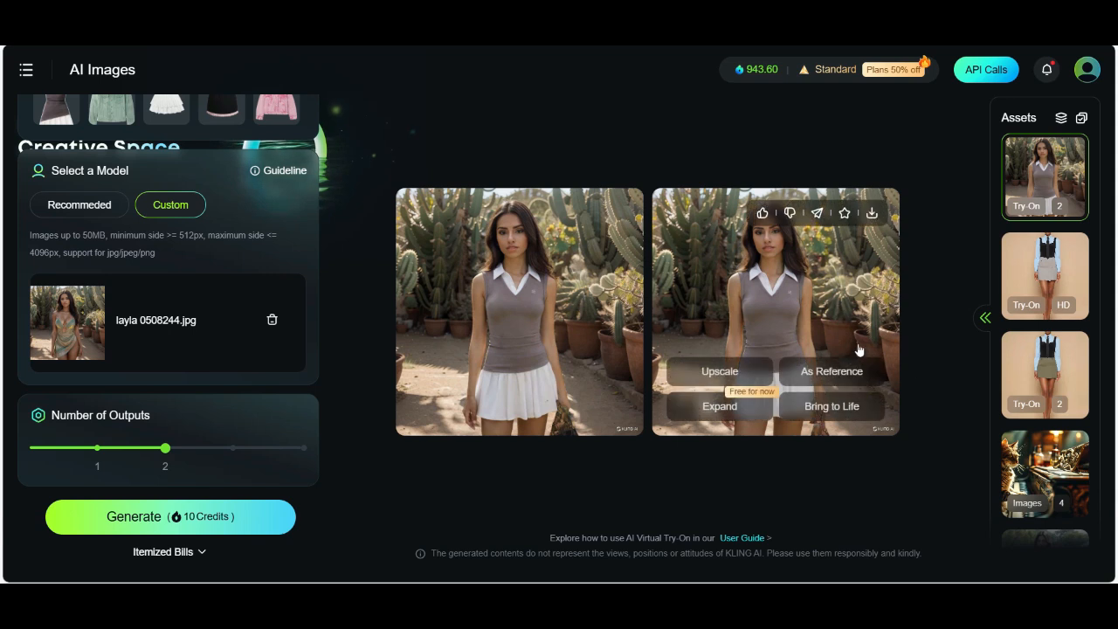
Step: Upscale the second try-on image, compare it with the original photo layla 0508244 from the image folder, and close the photo
click(725, 372)
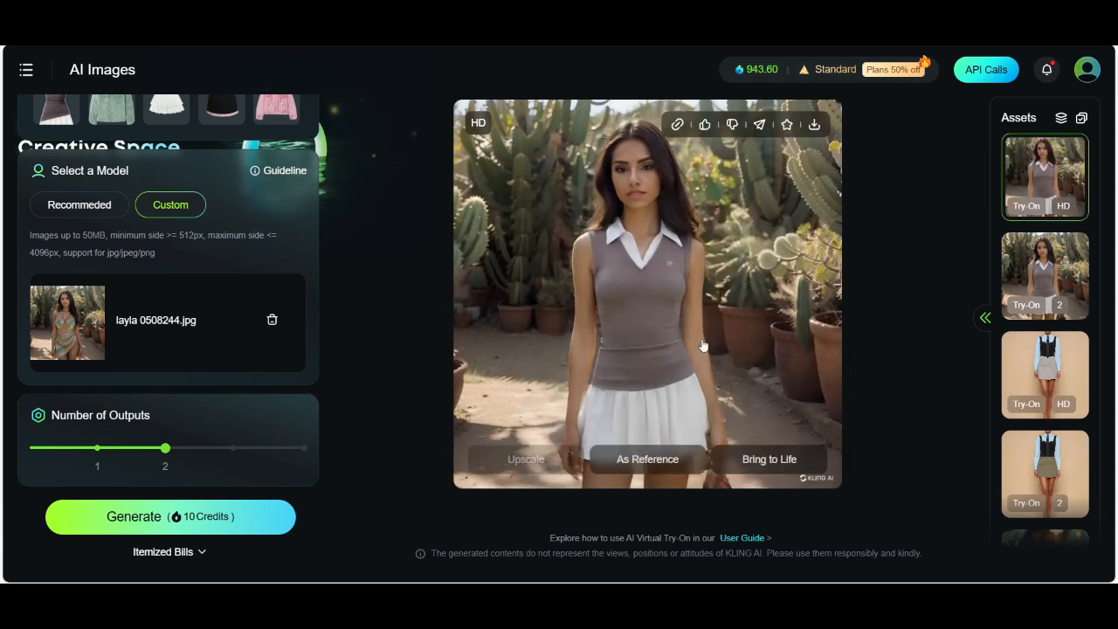
mouse_move(603, 572)
click(603, 524)
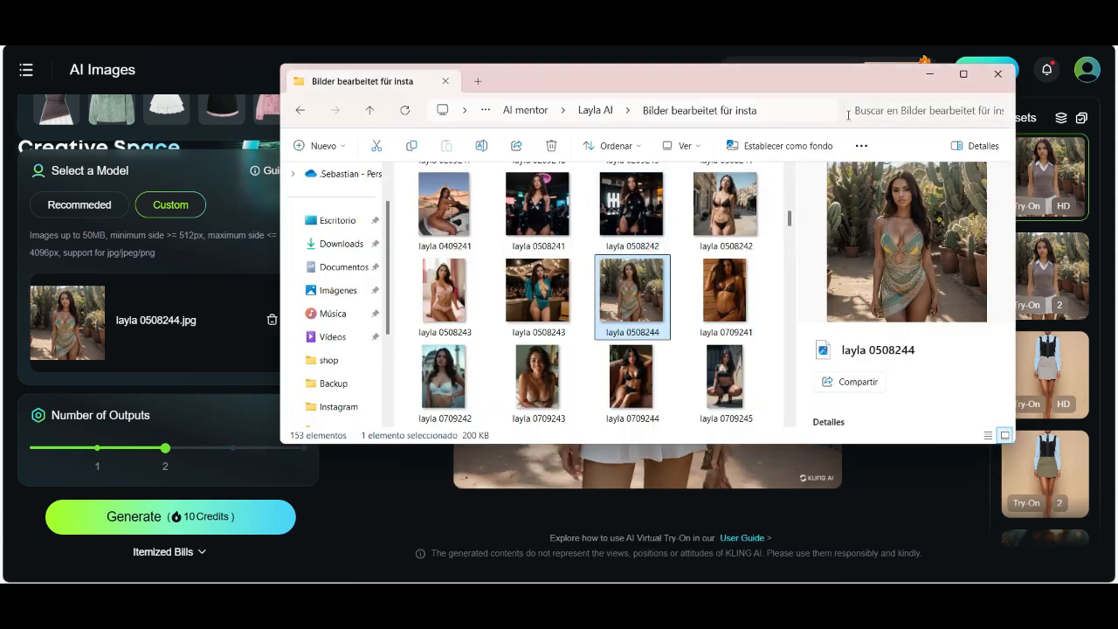
drag(819, 85, 582, 135)
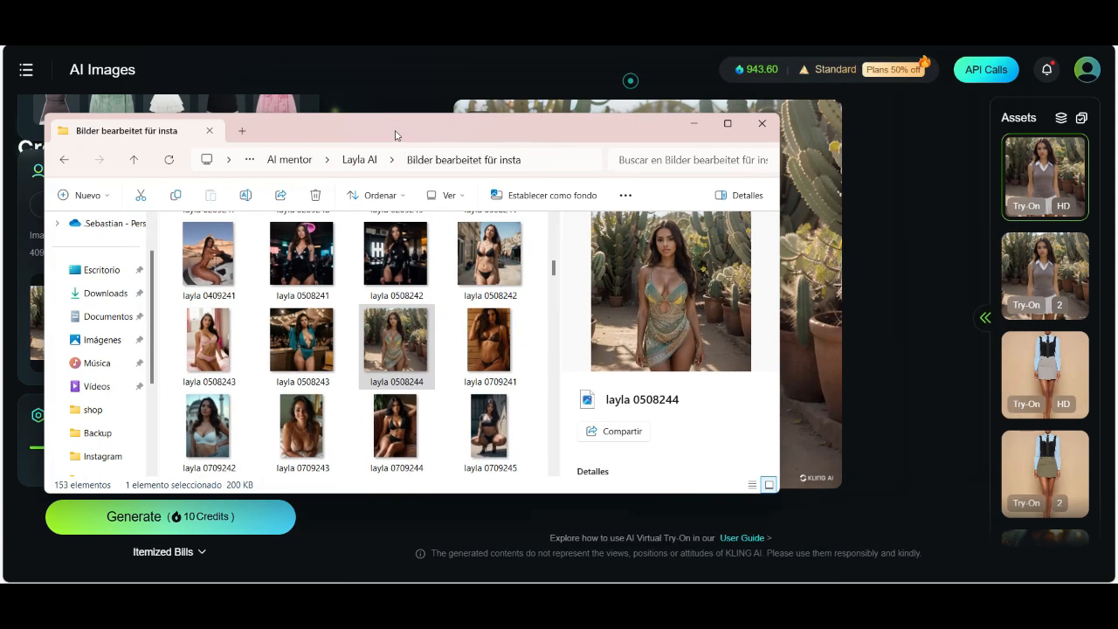
double_click(402, 347)
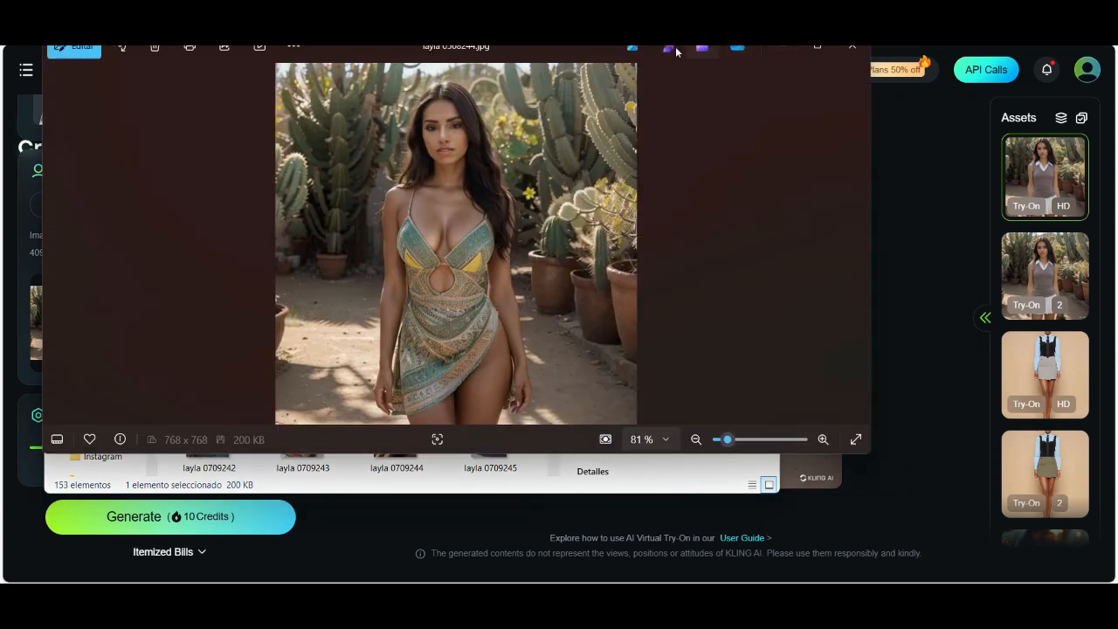
drag(570, 48, 527, 187)
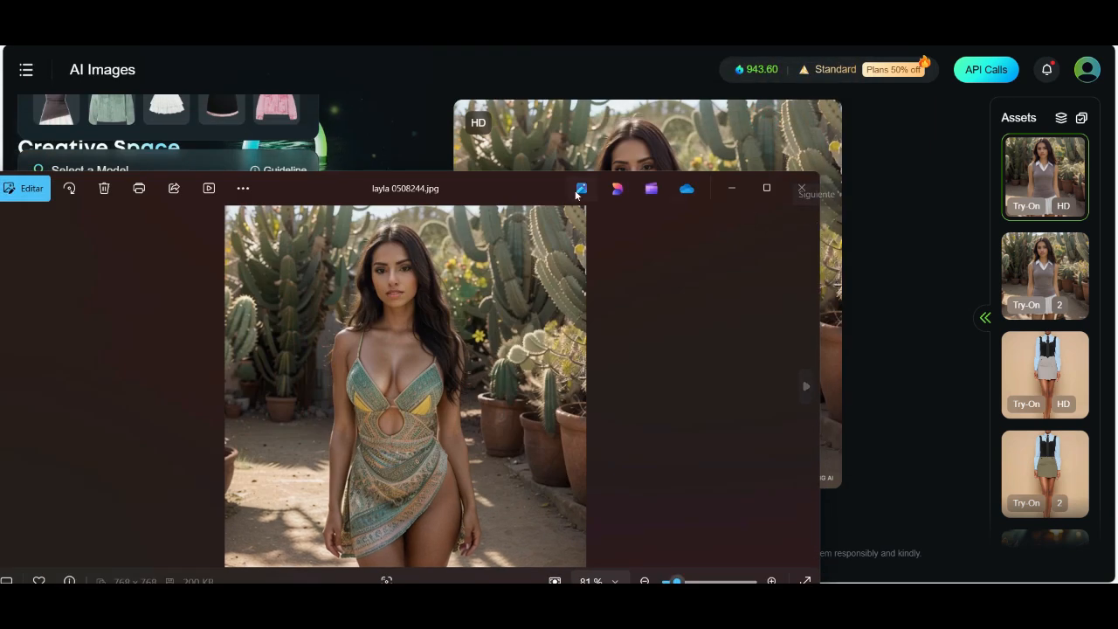
drag(496, 168, 256, 94)
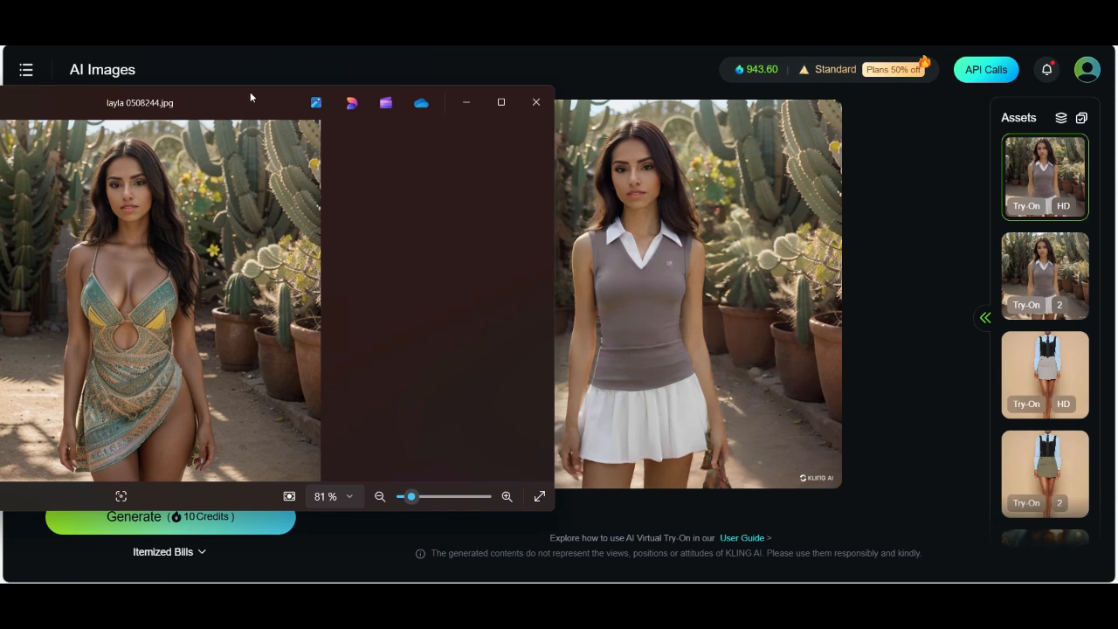
drag(251, 94, 486, 71)
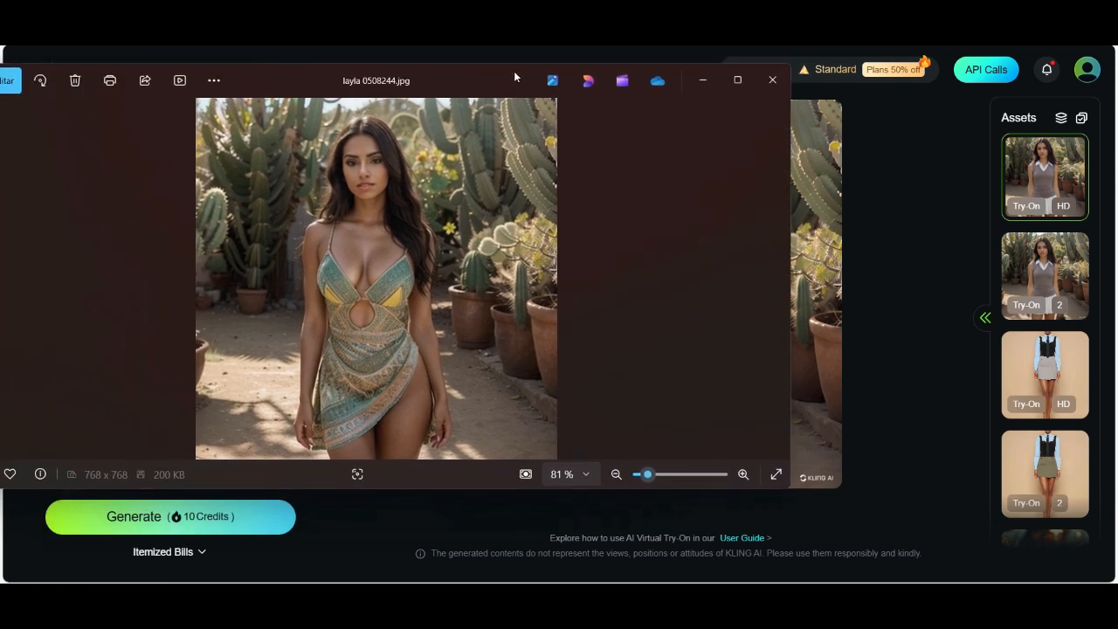
click(774, 81)
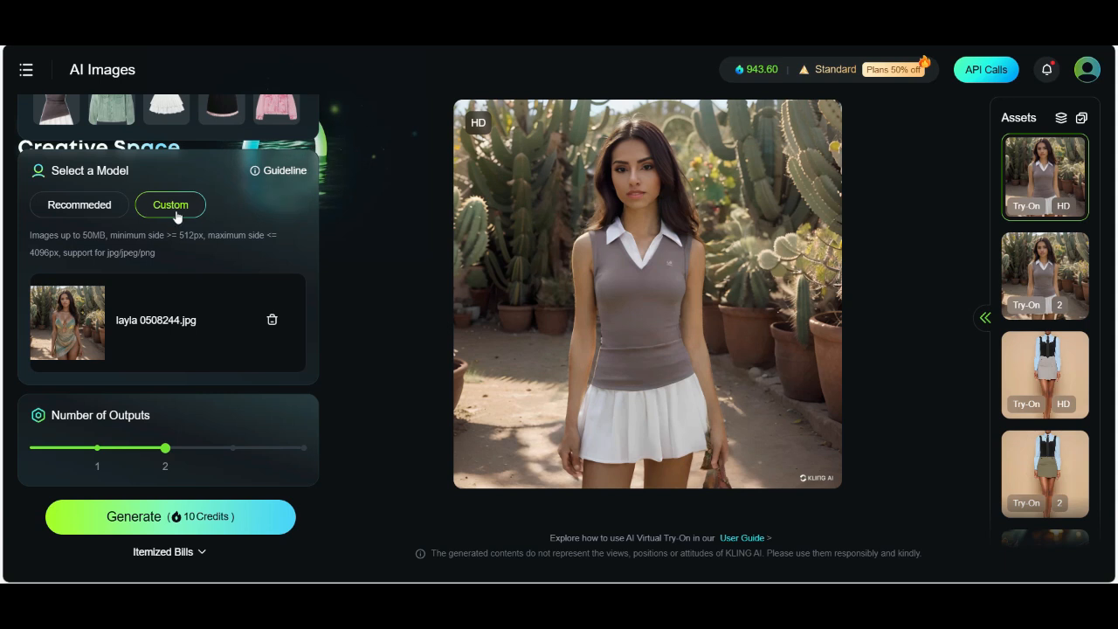
Step: Replace the custom model with the desktop photo of the man in a light shirt and red shorts
scroll(175, 216, up, 3)
scroll(282, 347, down, 3)
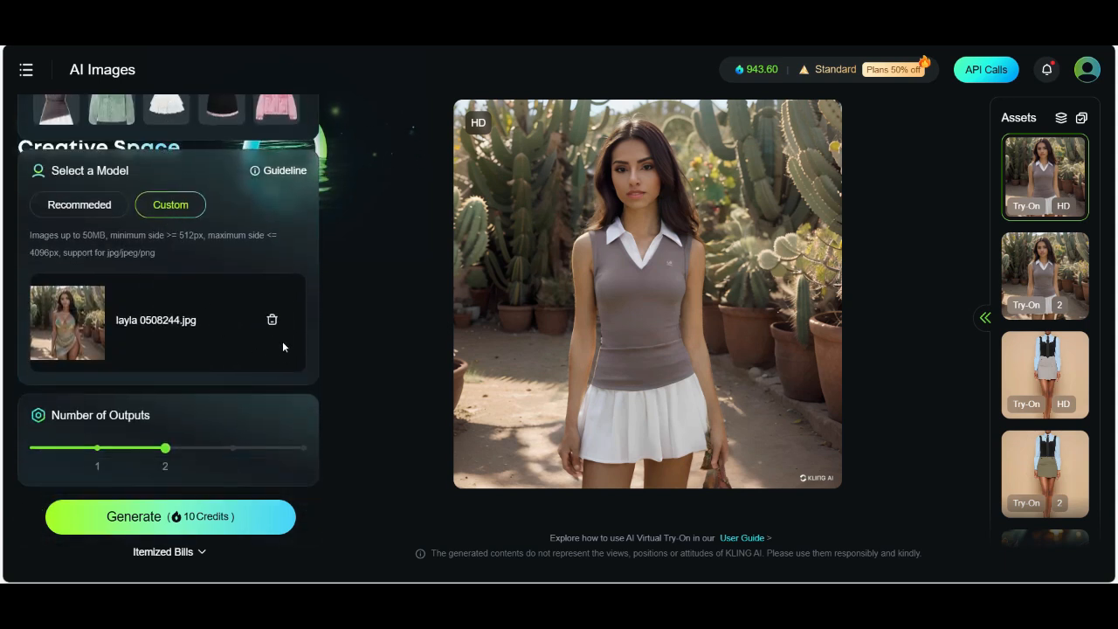
click(272, 320)
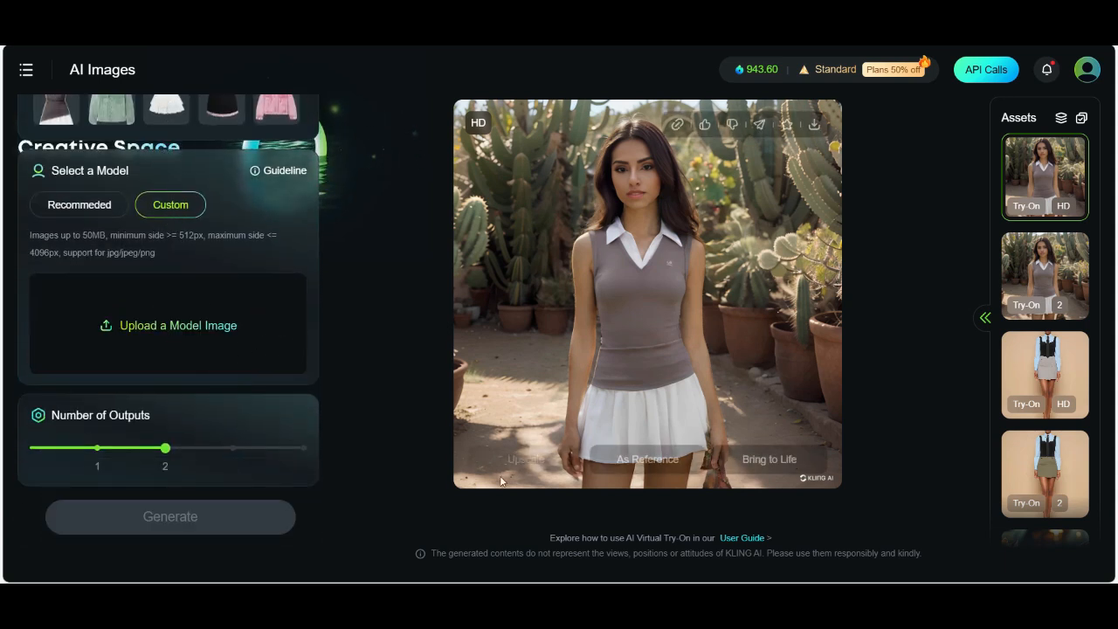
click(186, 325)
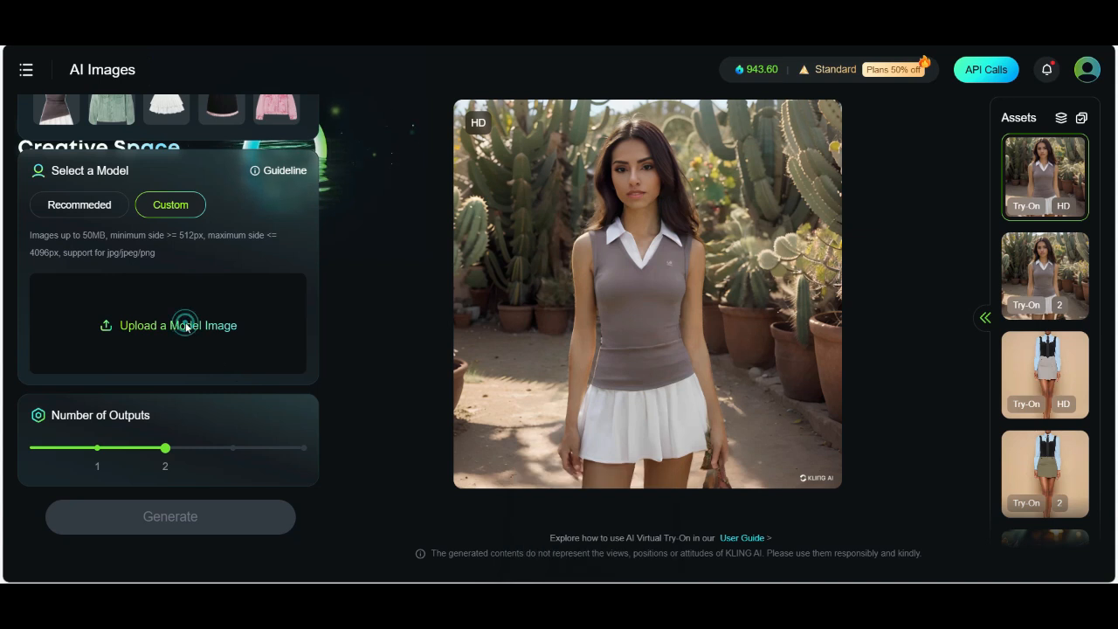
click(417, 185)
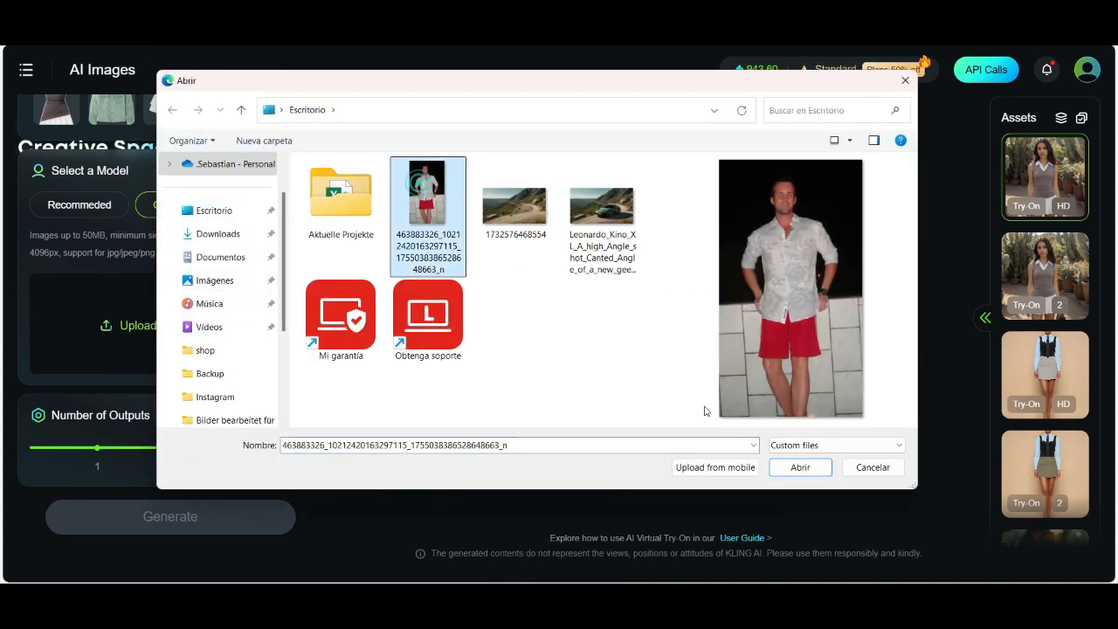
click(795, 467)
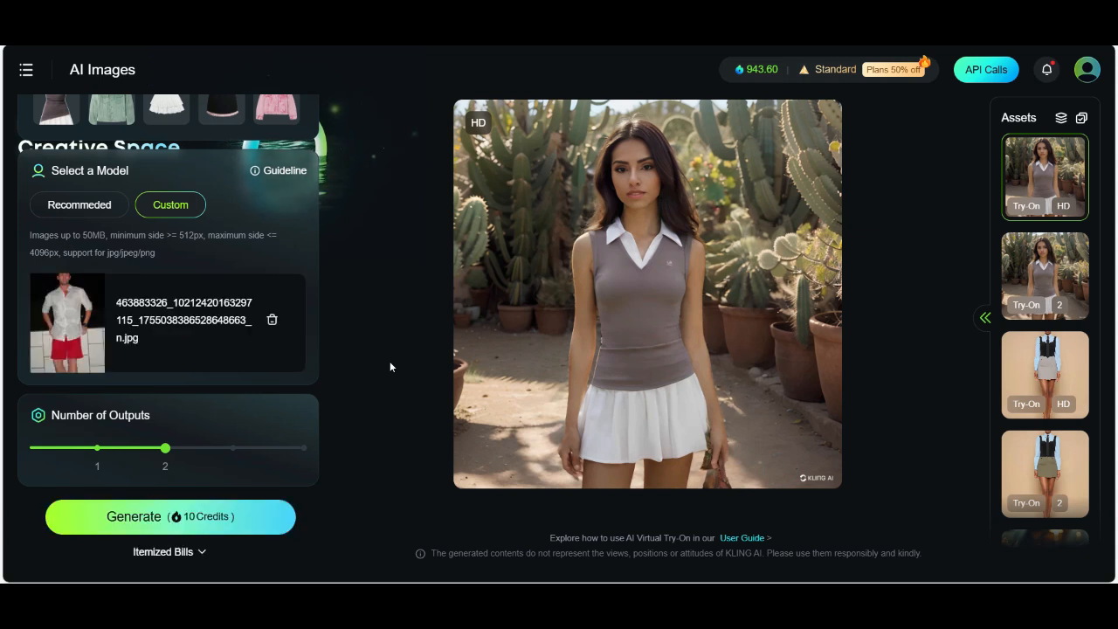
Step: Look over the garment upload options, checking Multiple Garments and returning to Single Garment
scroll(140, 311, up, 5)
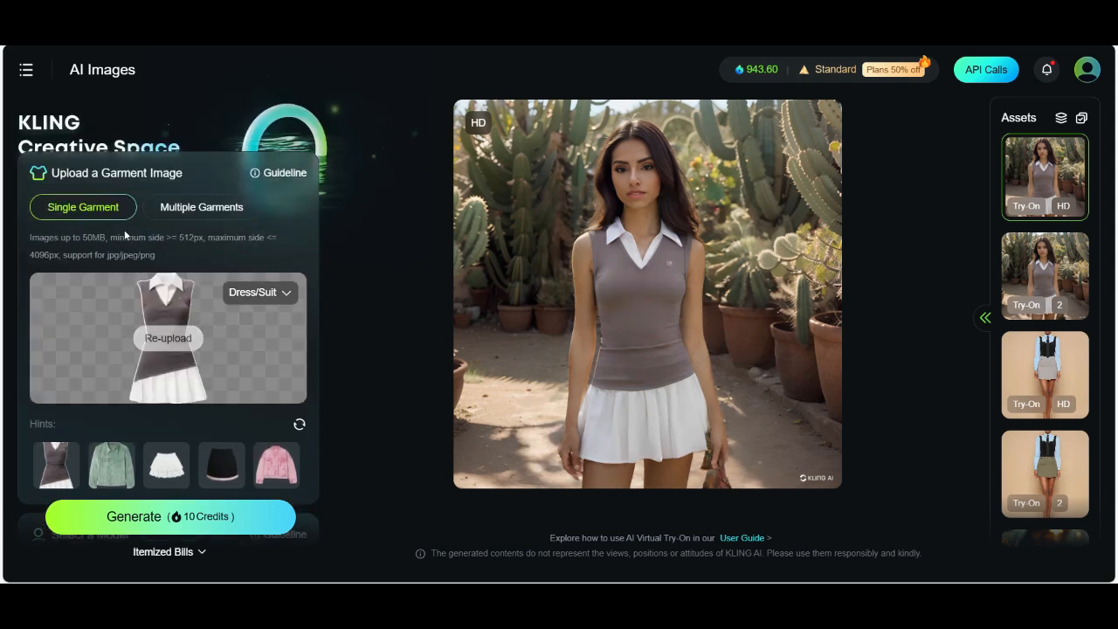
scroll(90, 212, up, 2)
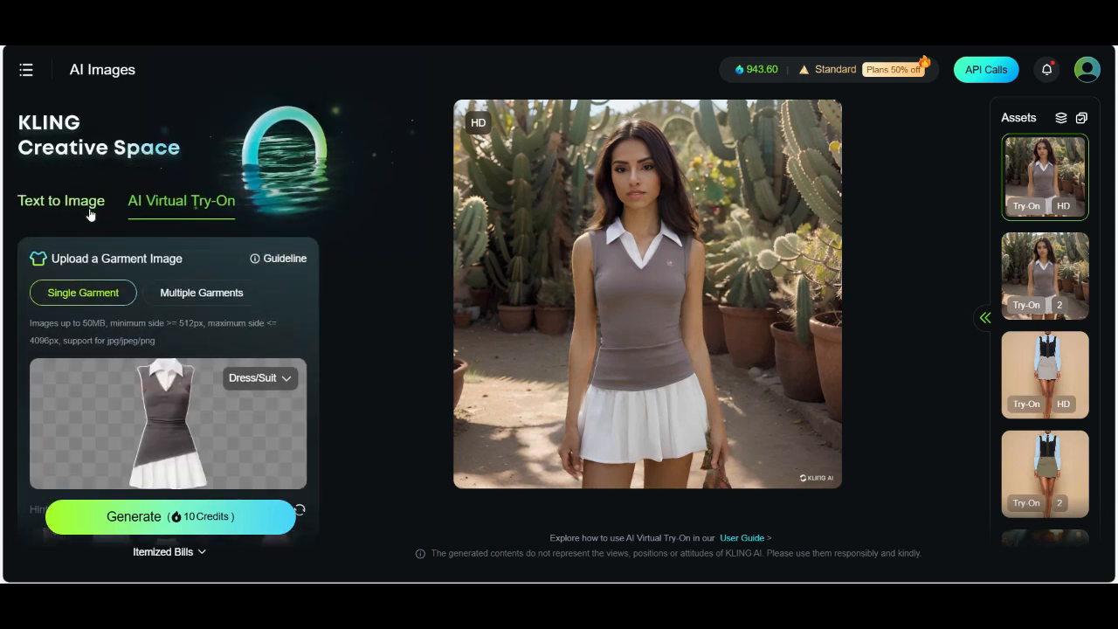
scroll(105, 320, down, 2)
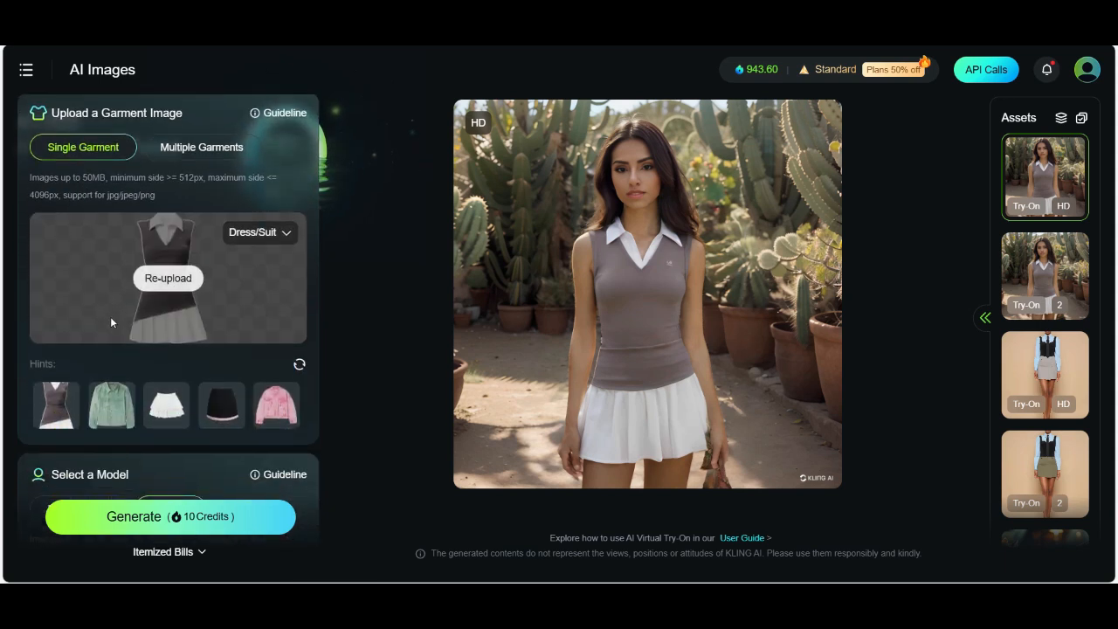
scroll(110, 323, up, 1)
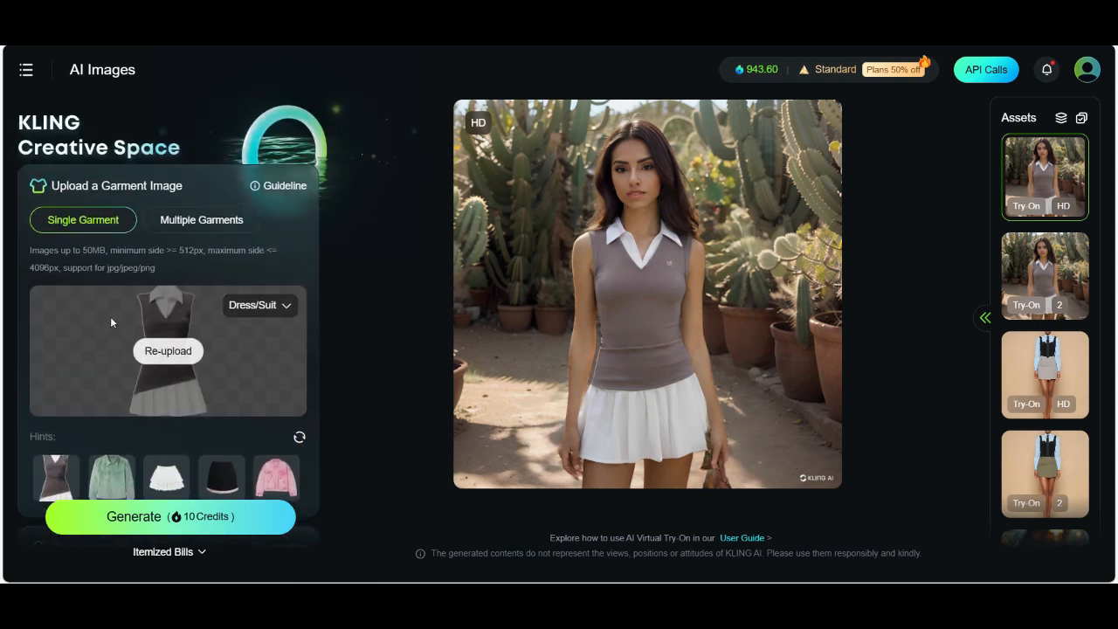
click(173, 226)
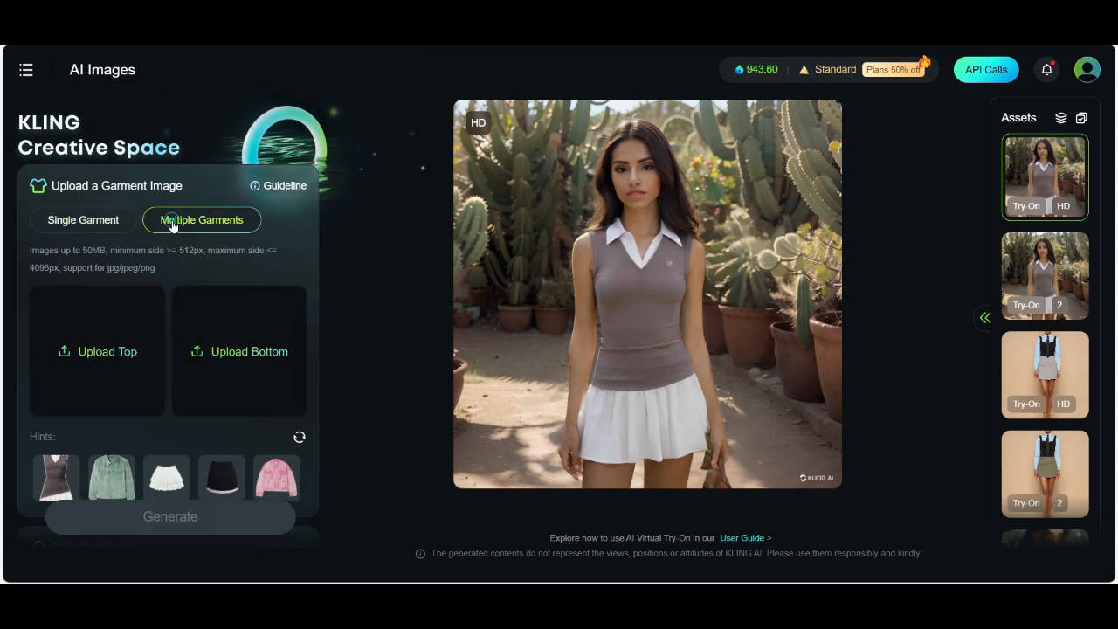
click(104, 225)
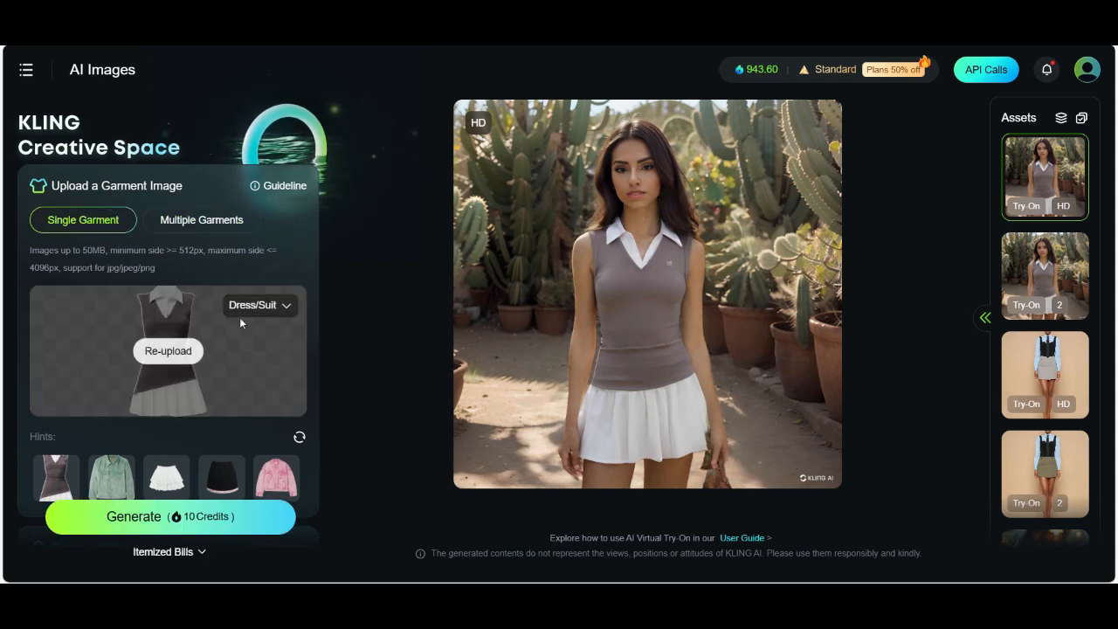
Step: Replace the single garment with the black jacket image qwer-removebg-preview from the mockups folder
click(177, 353)
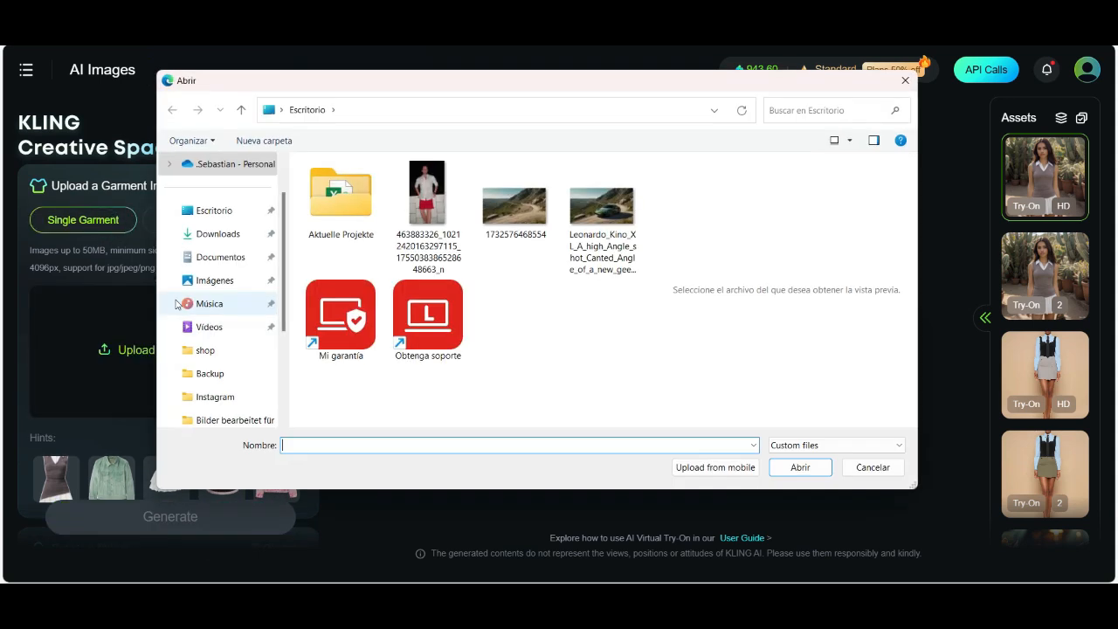
click(904, 82)
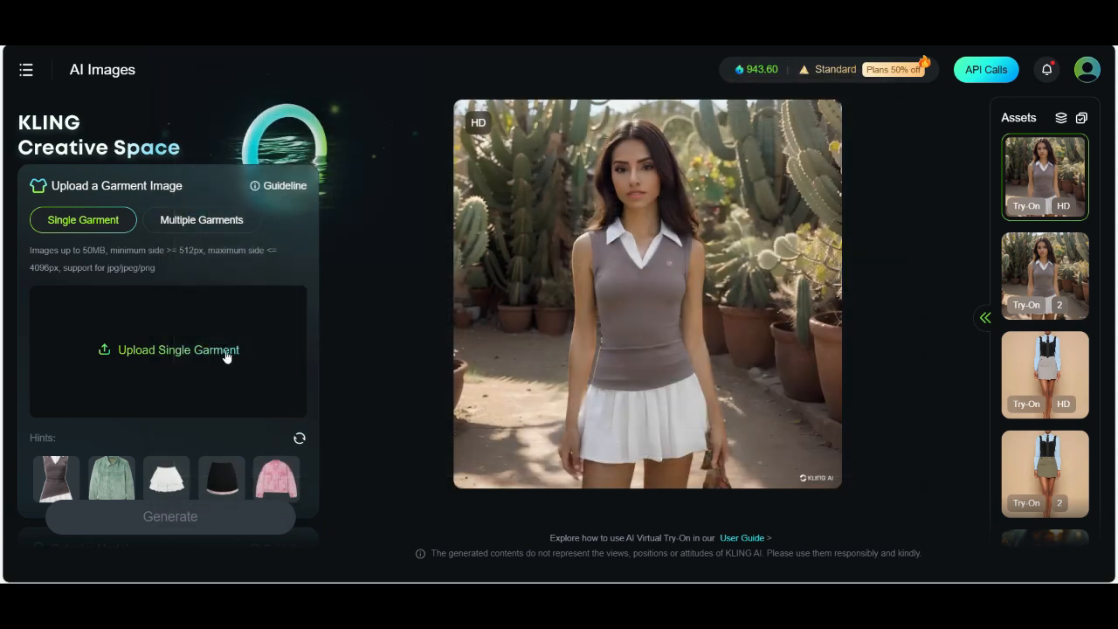
scroll(224, 353, down, 1)
mouse_move(597, 577)
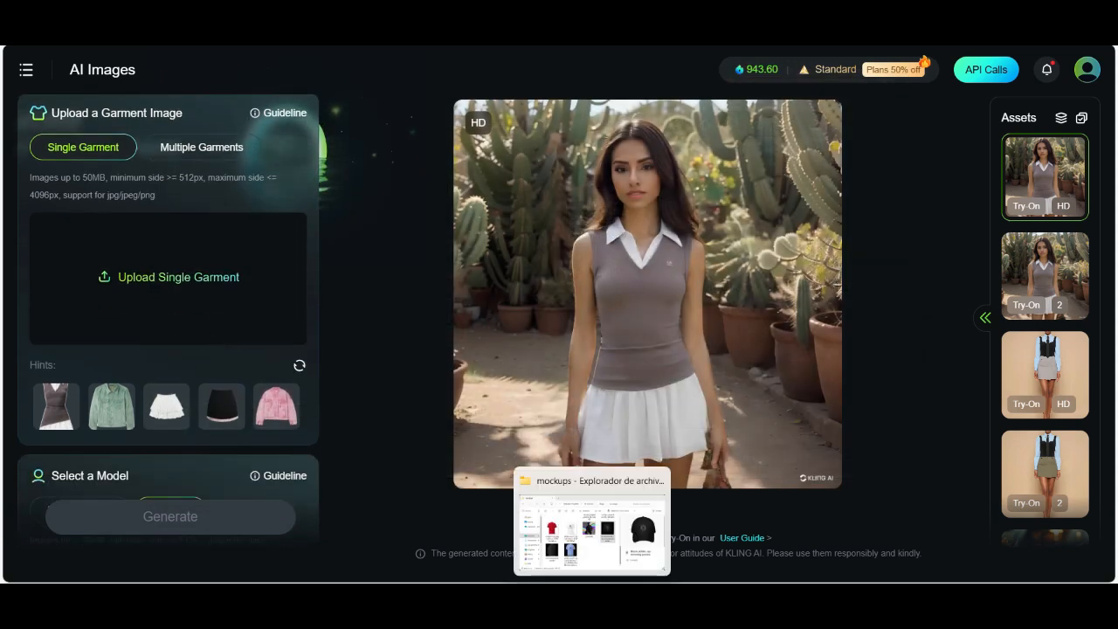
click(615, 528)
drag(623, 146, 682, 135)
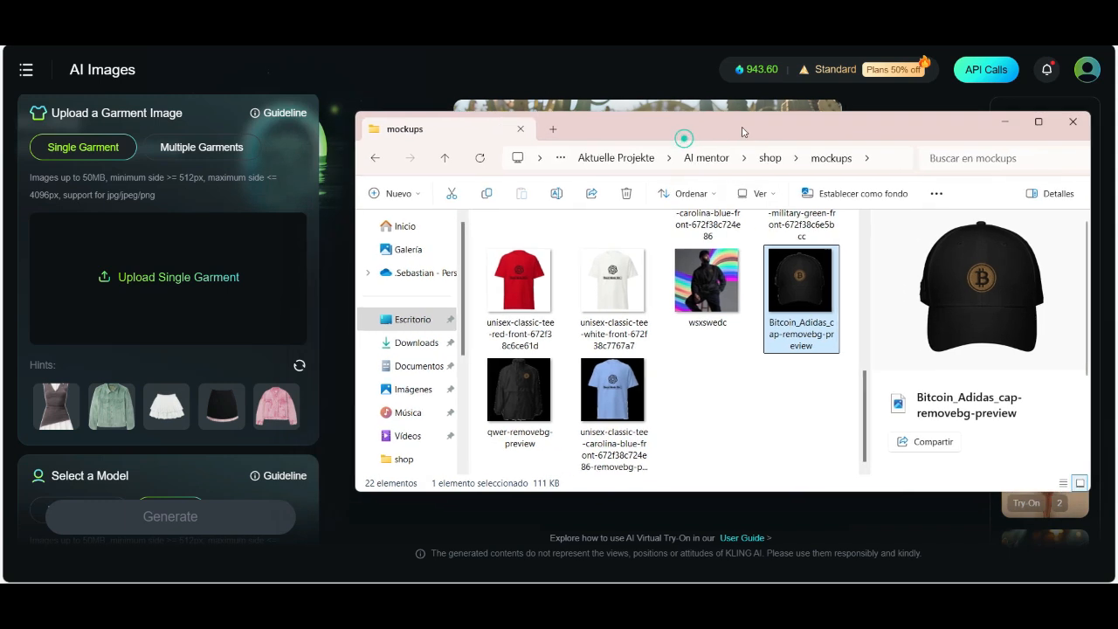
click(533, 397)
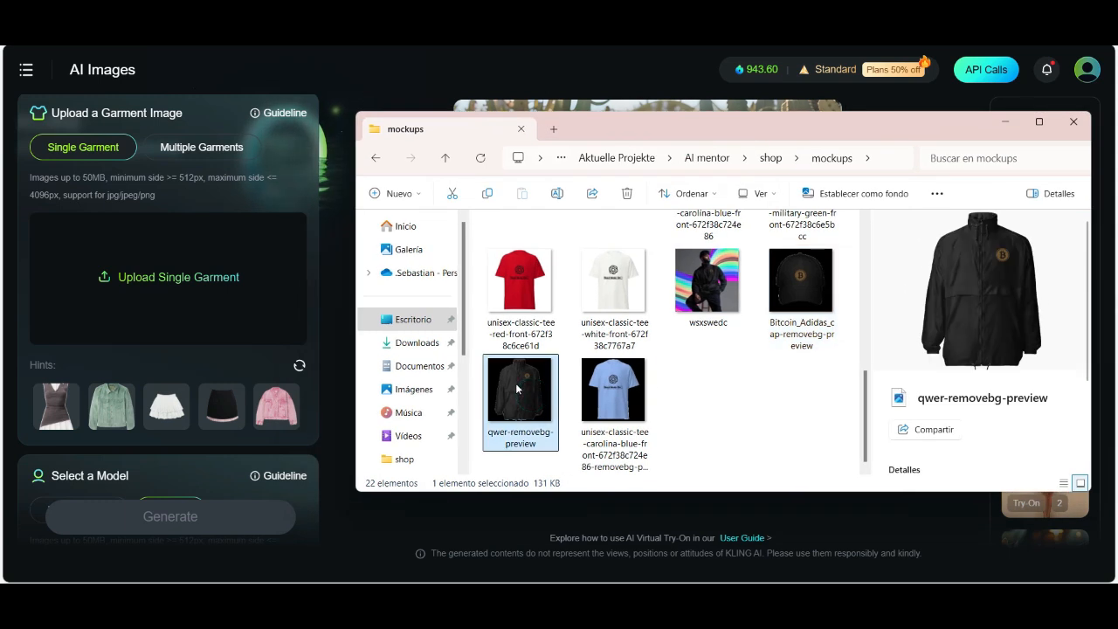
drag(515, 391, 101, 274)
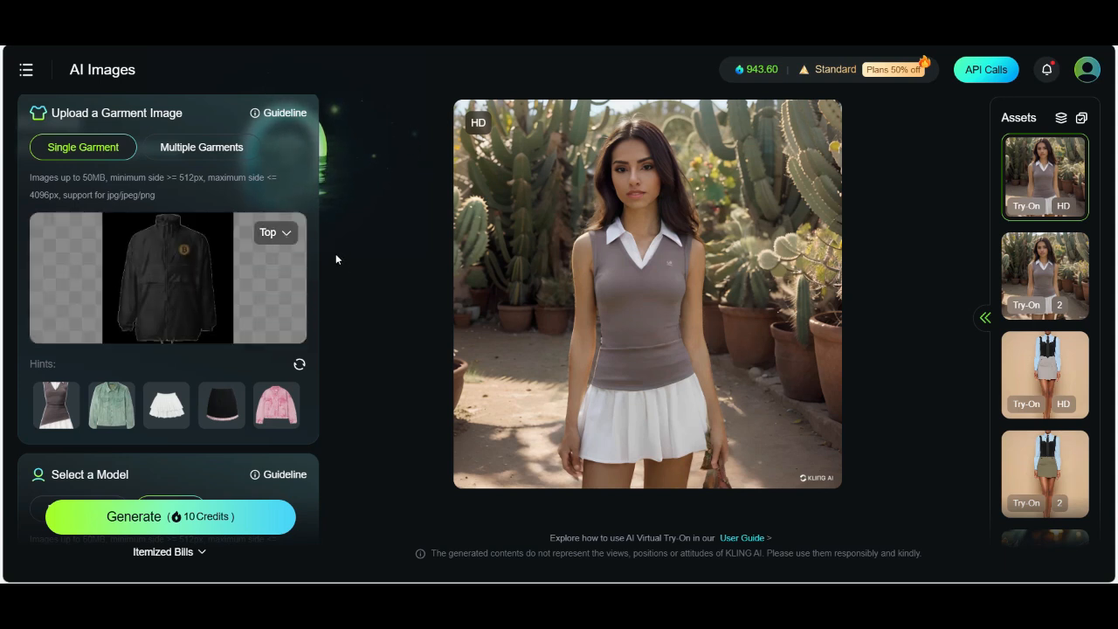
Step: Check the jacket's Top category and generate two try-on images of it on the uploaded male model
mouse_move(292, 241)
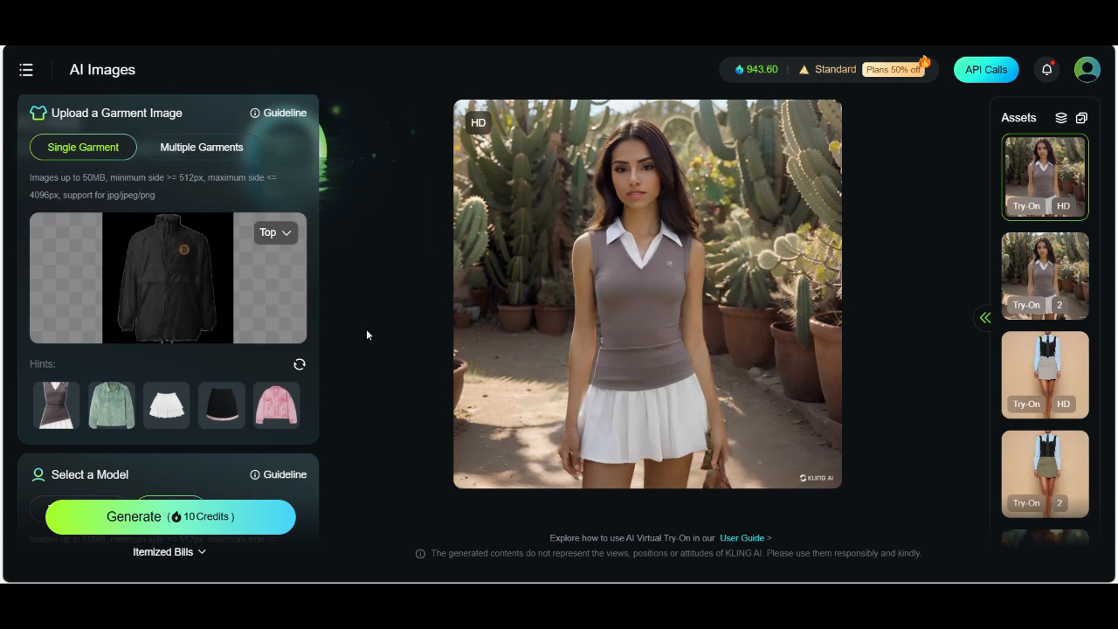
scroll(272, 365, down, 5)
click(194, 512)
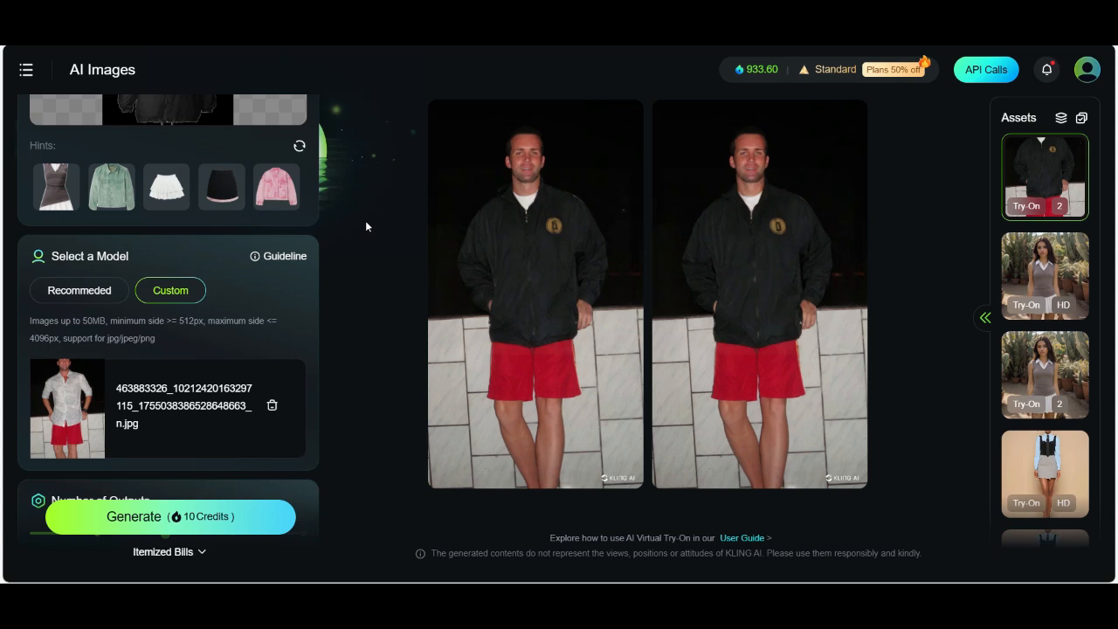
Step: View both jacket try-on results enlarged and return to the first one
click(543, 220)
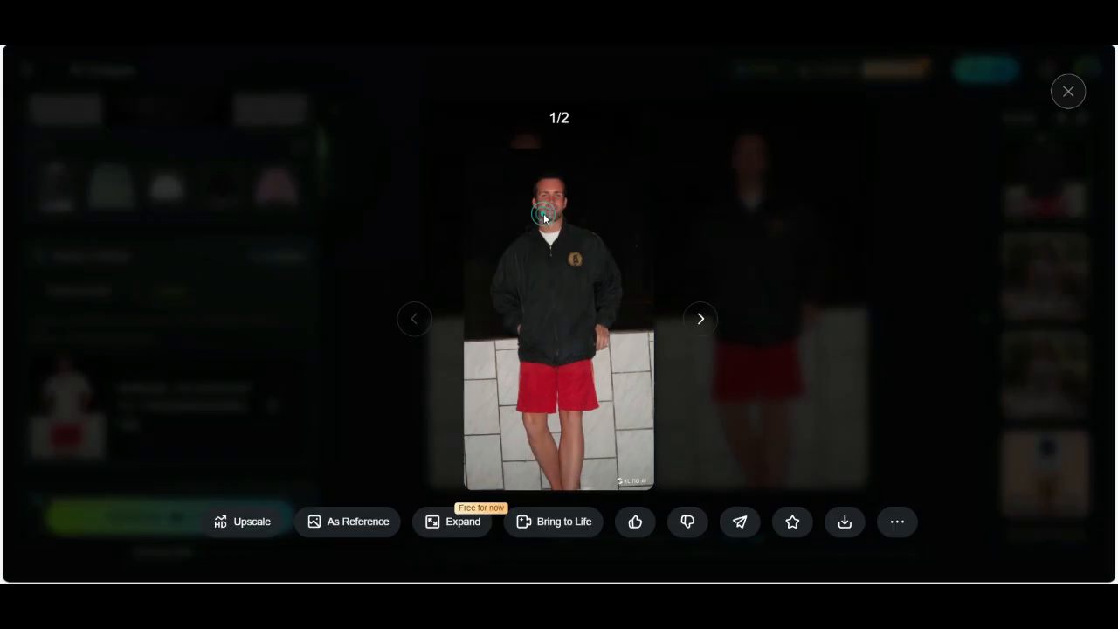
click(708, 324)
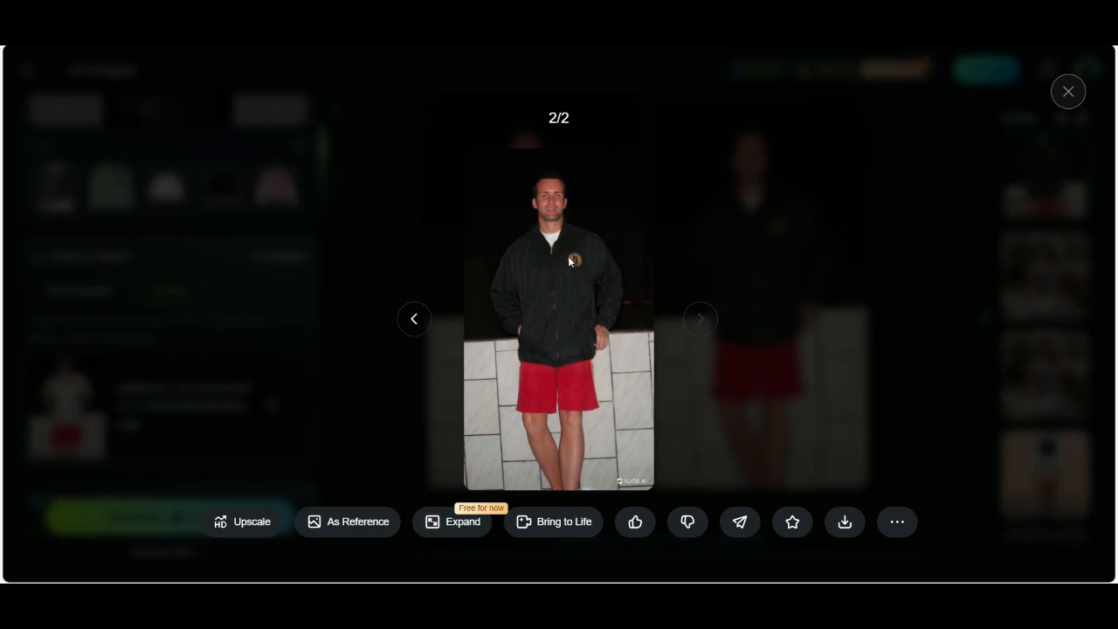
click(409, 331)
Step: Compare the enlarged first result with the original jacket image qwer-removebg-preview in the mockups folder, and close the preview
key(alt+Tab)
drag(643, 136, 365, 117)
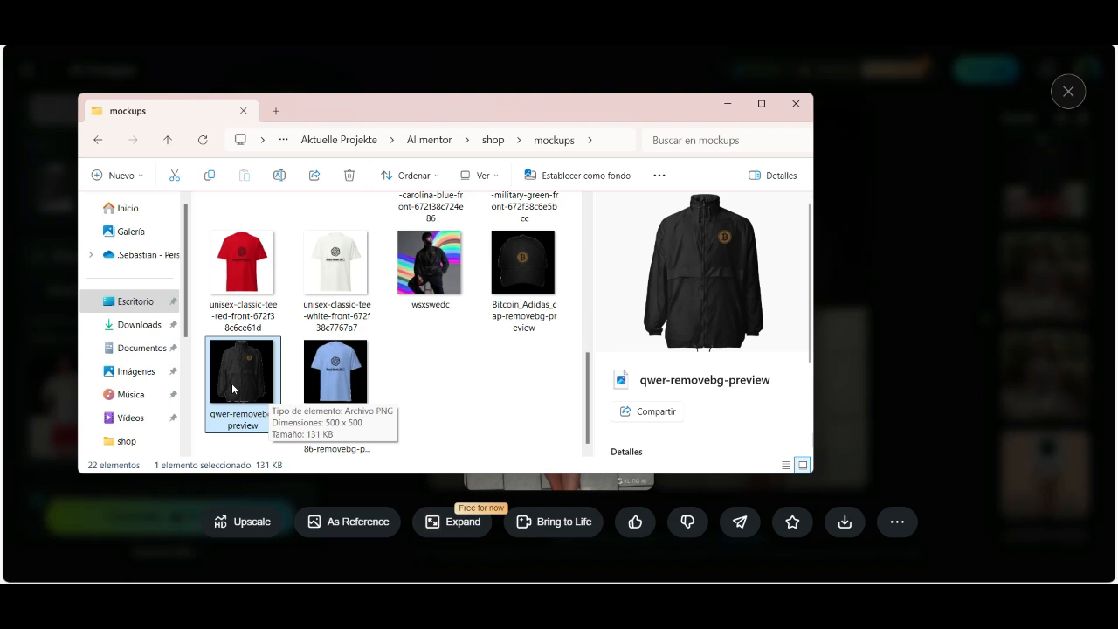
drag(662, 100, 736, 103)
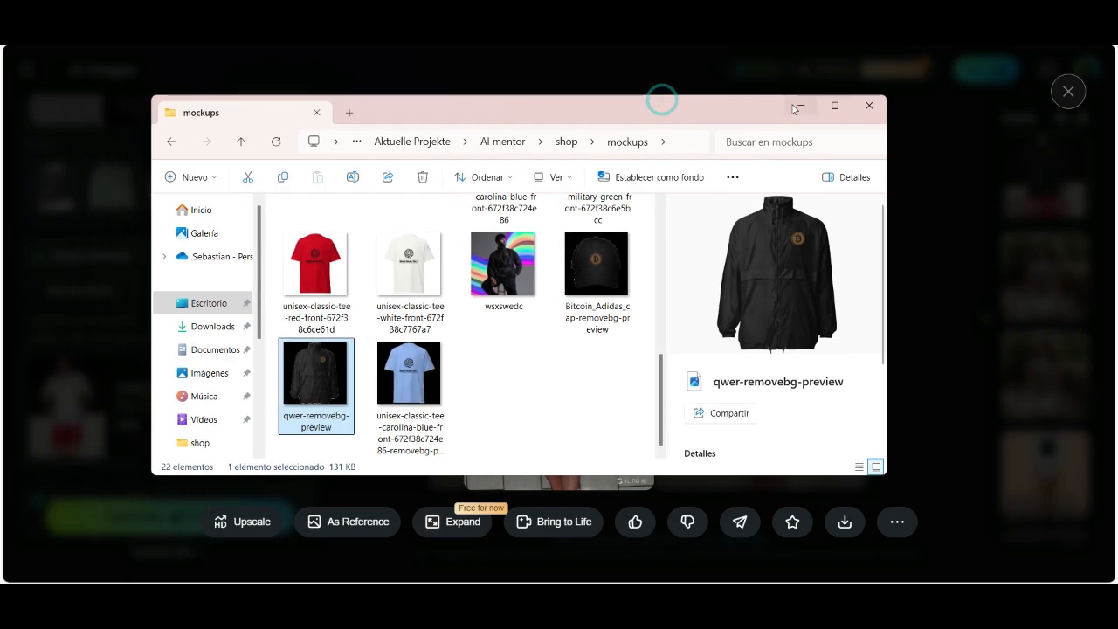
click(793, 104)
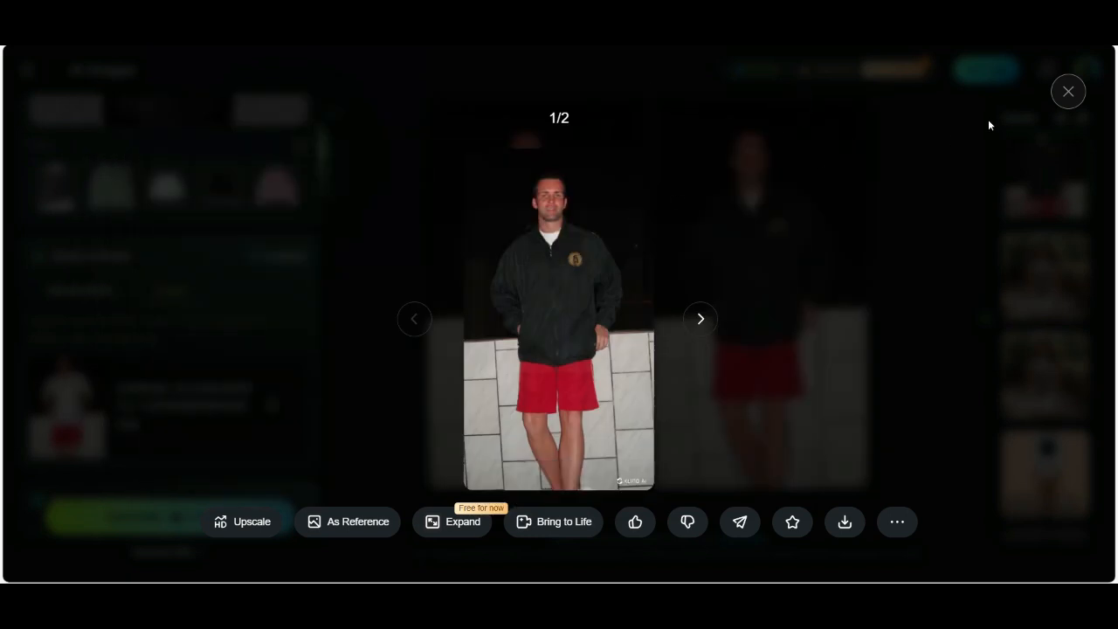
click(1068, 92)
Step: Clear the black jacket from the single-garment slot and dismiss the file picker without choosing an image
scroll(175, 323, up, 4)
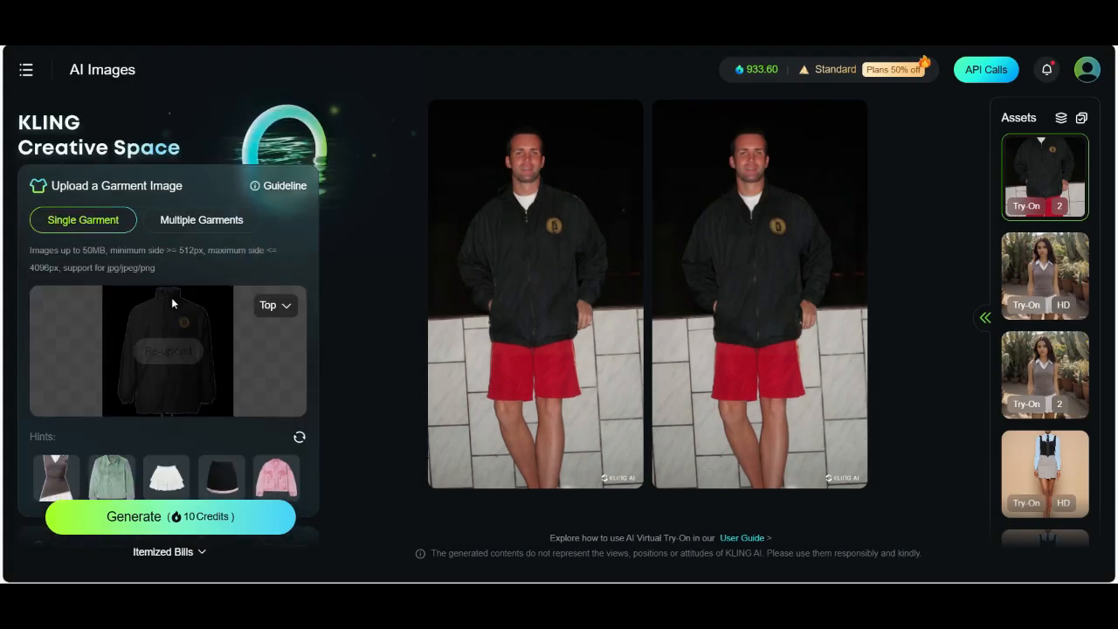
click(162, 350)
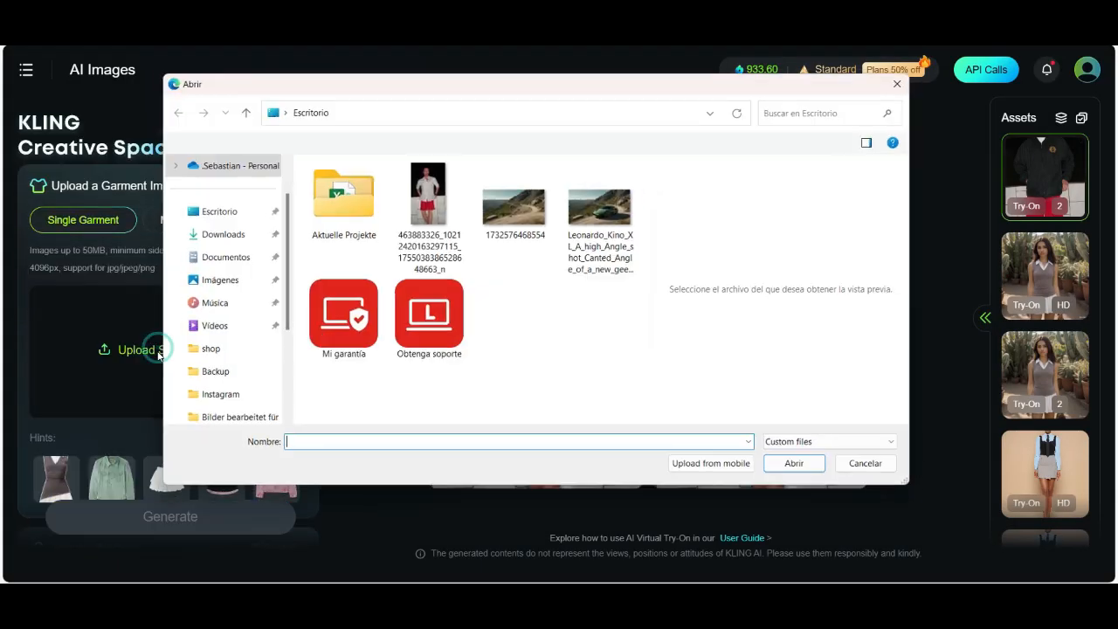
click(904, 80)
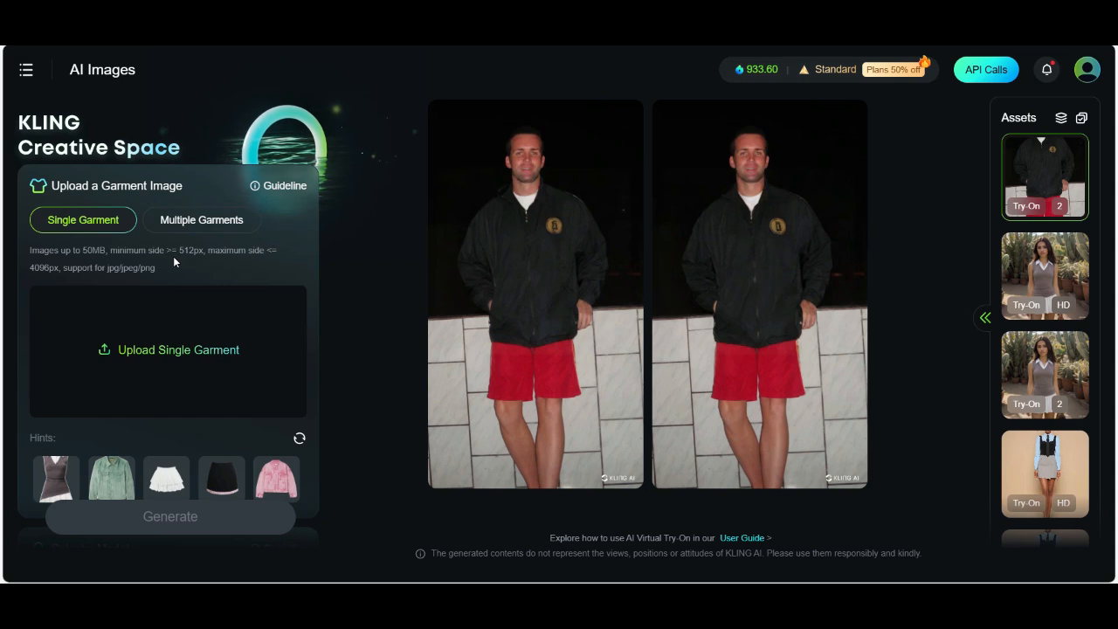
Step: Switch the garment upload to multiple garments, open the top-garment file picker and close it without choosing an image
scroll(173, 256, down, 1)
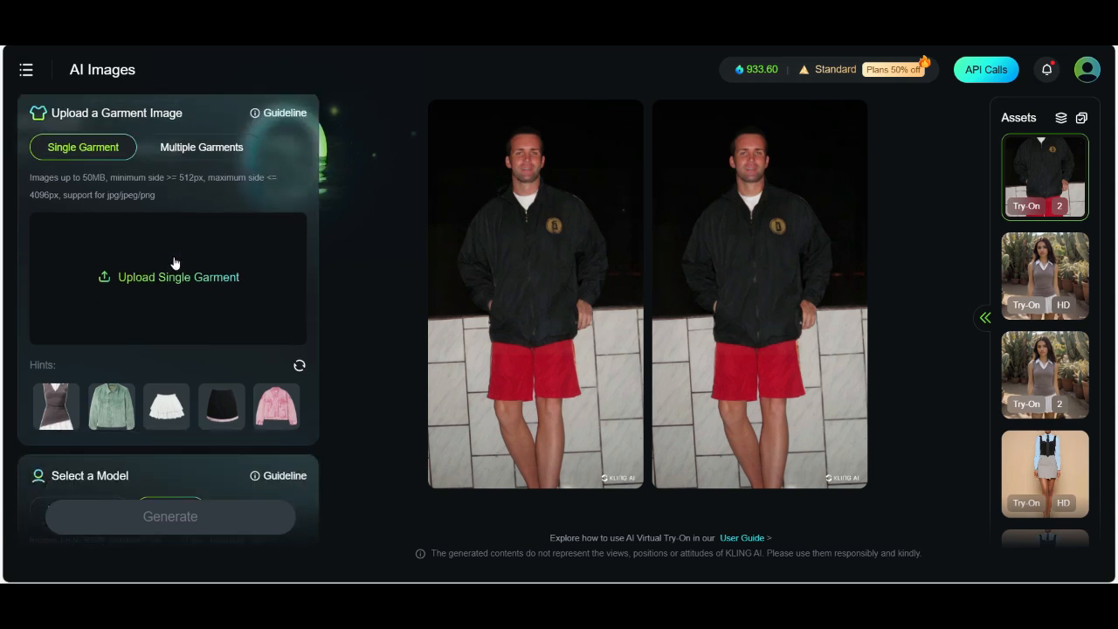
scroll(173, 263, down, 4)
scroll(171, 258, up, 4)
click(195, 152)
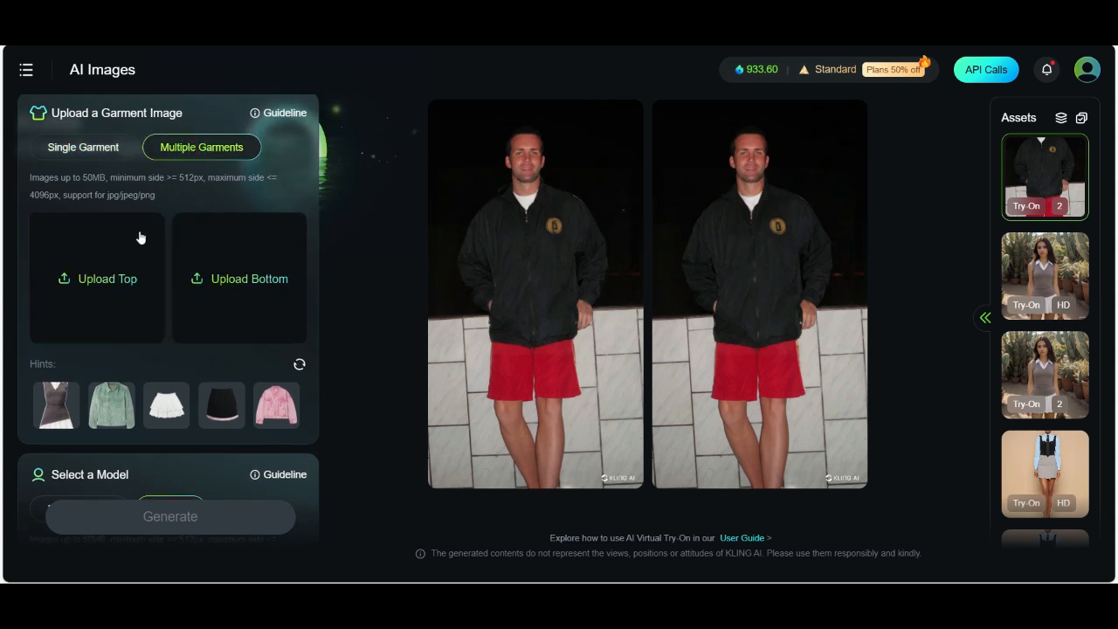
click(105, 285)
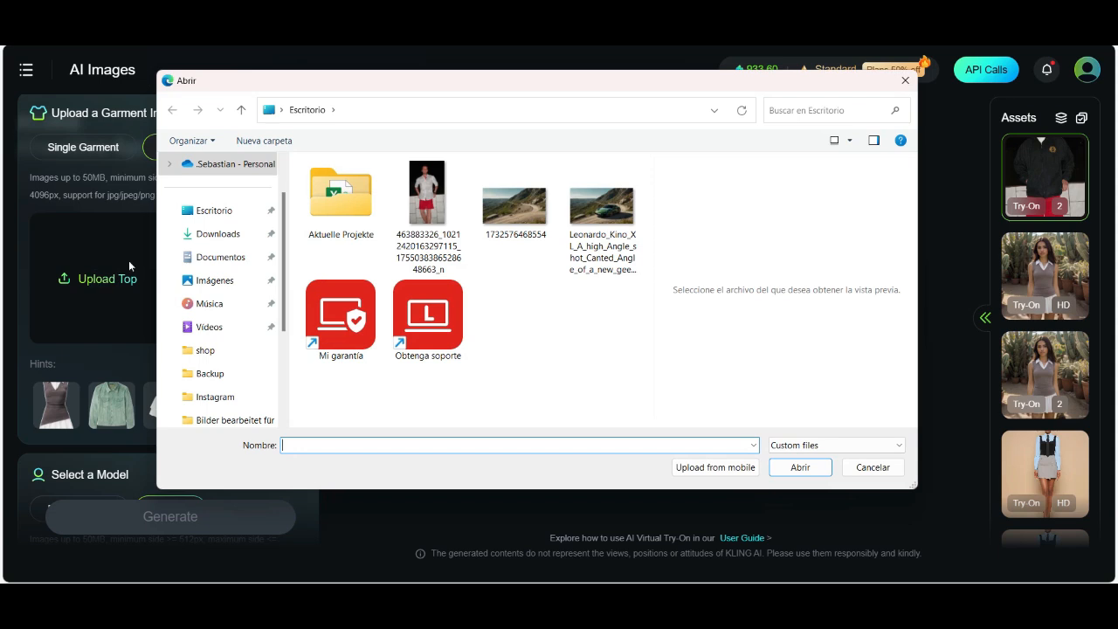
click(905, 80)
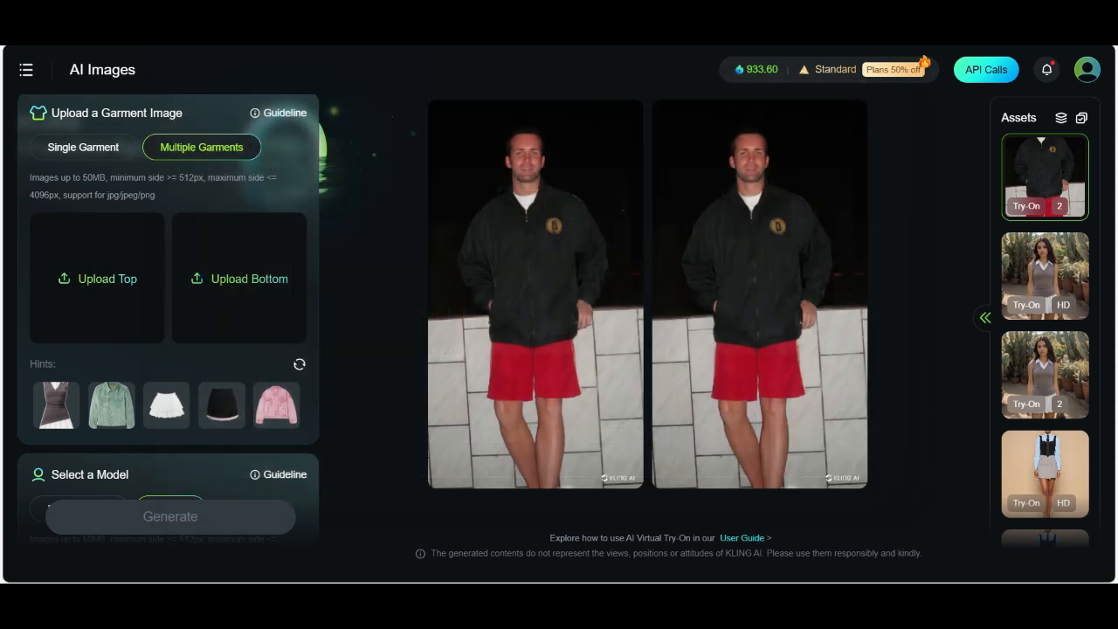
Step: Upload the background-removed carolina-blue classic tee image from the mockups folder as the top garment
mouse_move(588, 601)
click(594, 548)
drag(556, 127, 735, 116)
click(595, 382)
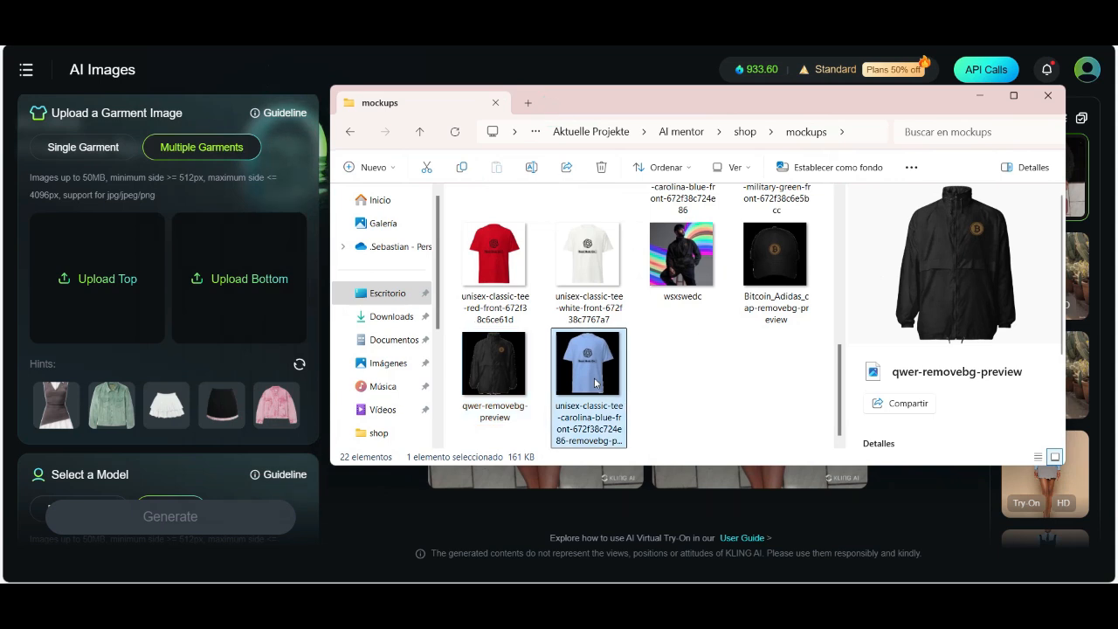
drag(595, 382, 91, 290)
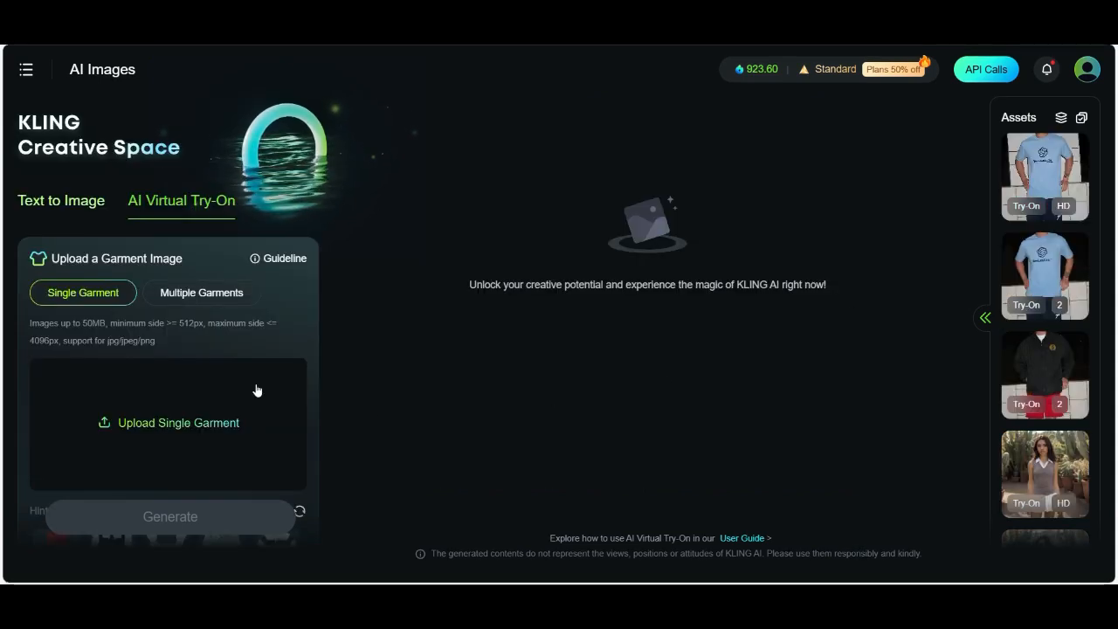
Step: Upload unisex-classic-tee-military-green-front-672f38c6e5bcc from the mockups folder as the single garment
scroll(227, 366, down, 2)
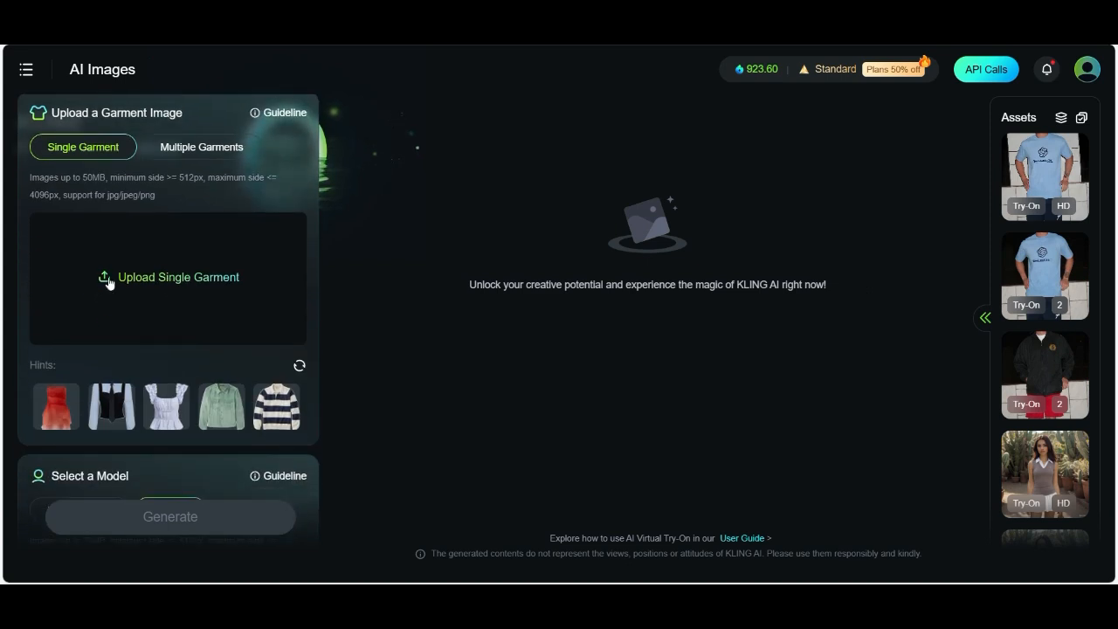
mouse_move(570, 601)
click(536, 559)
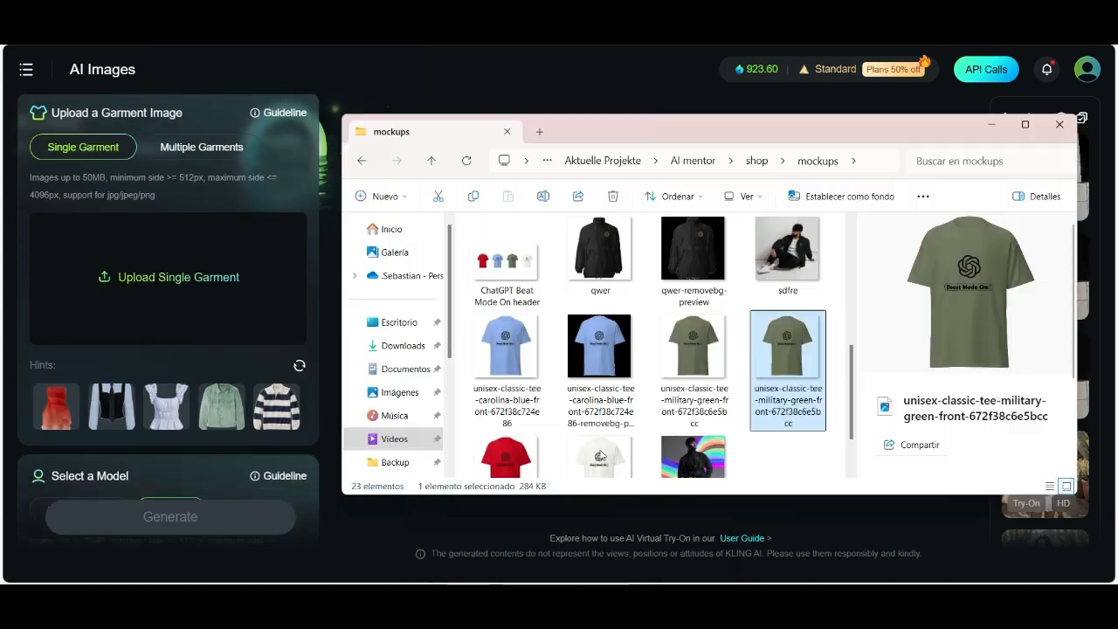
drag(798, 342, 117, 307)
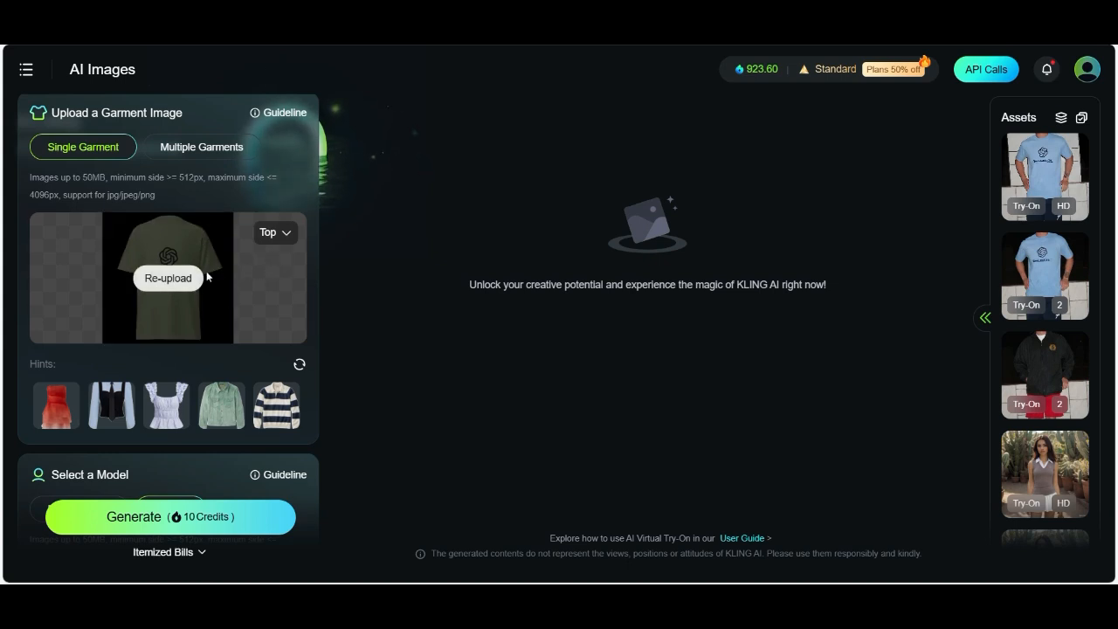
Step: Check the custom model and the tee's Top category, and generate two try-on images on the uploaded male model
scroll(289, 376, down, 5)
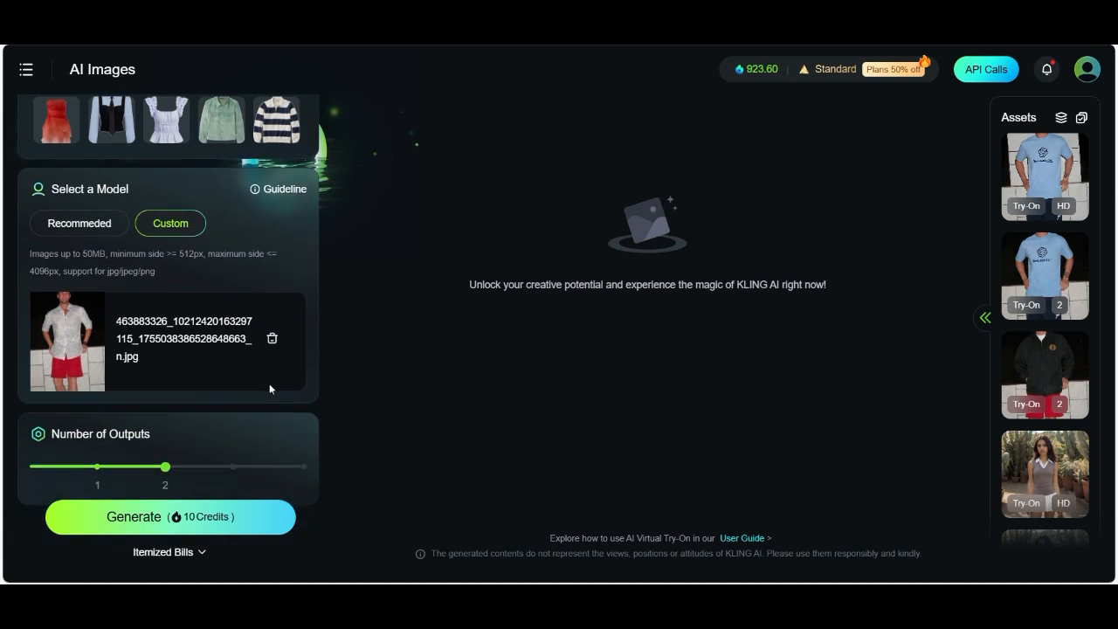
scroll(95, 340, up, 3)
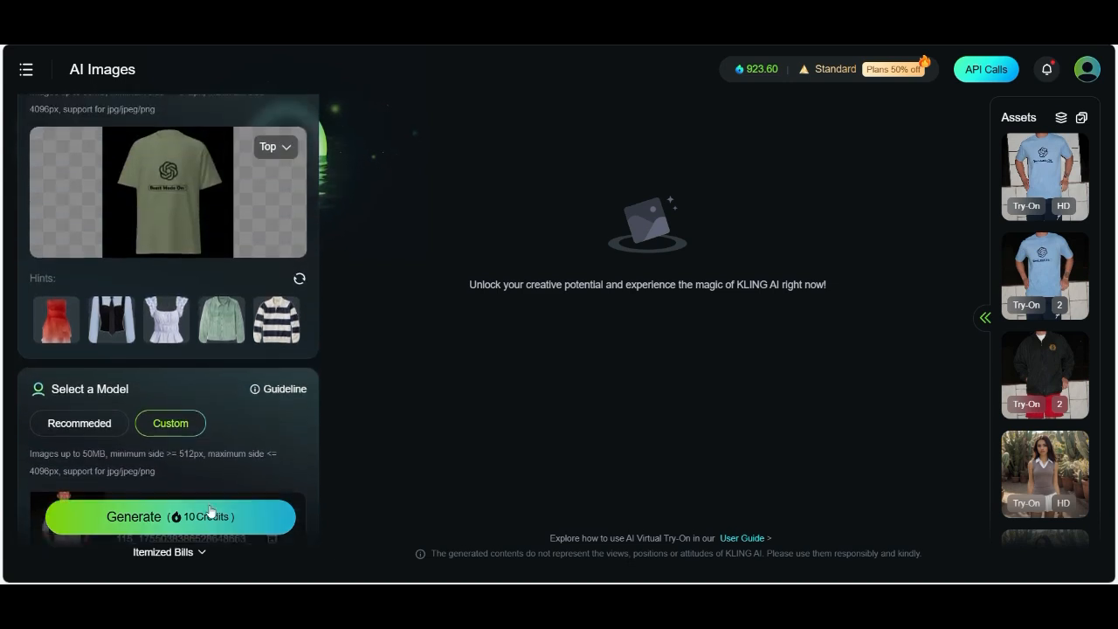
click(183, 517)
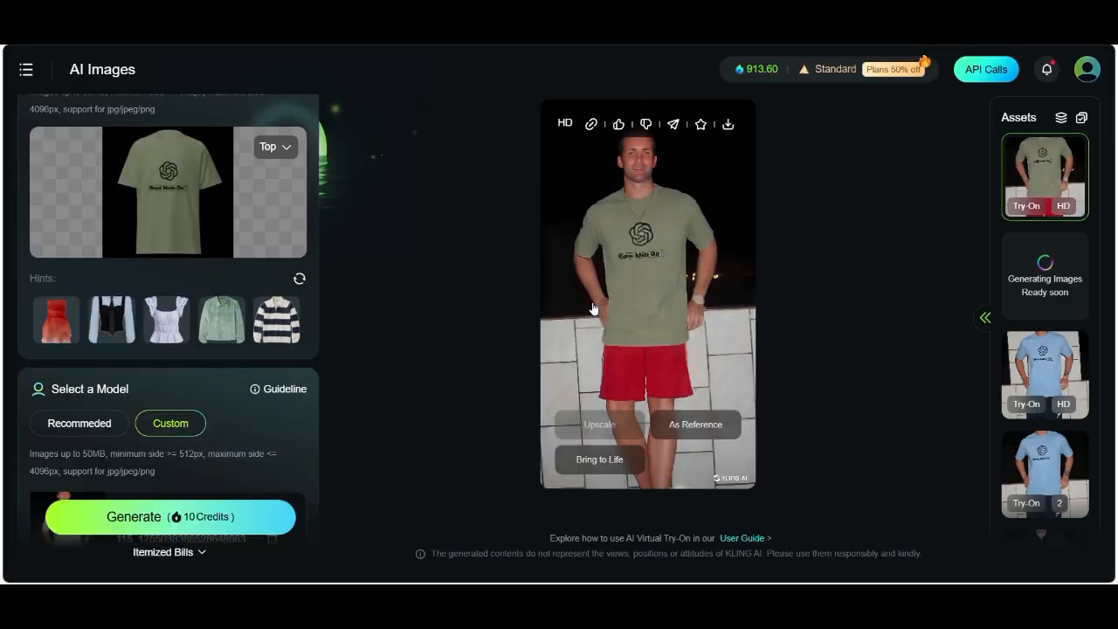
Step: View the HD military-green tee result enlarged, close it, and review the garment and model settings
click(590, 308)
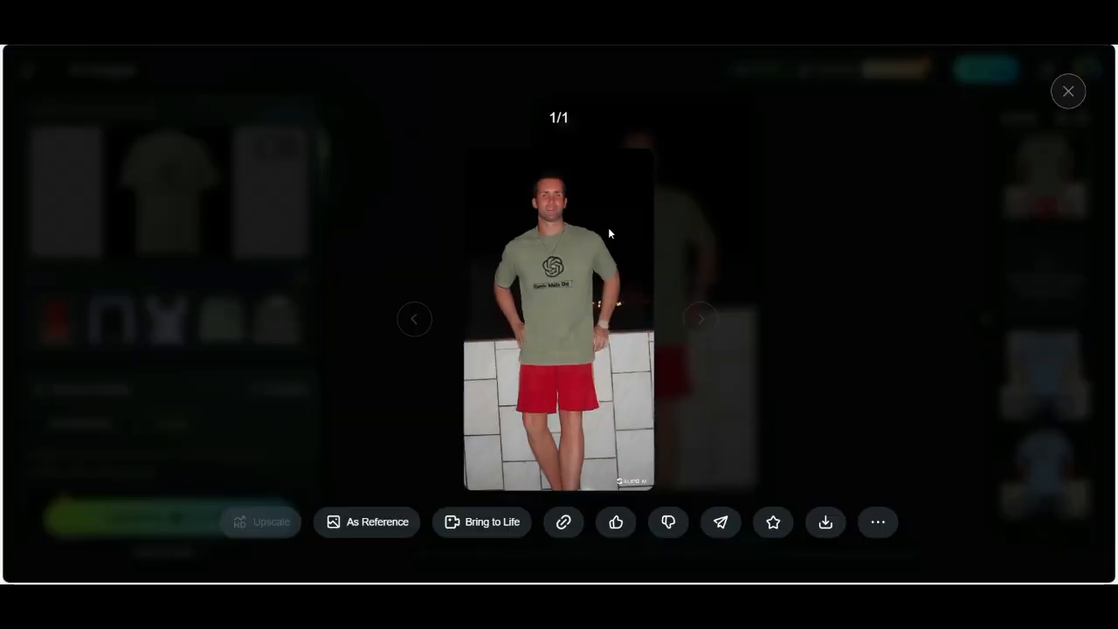
click(1070, 92)
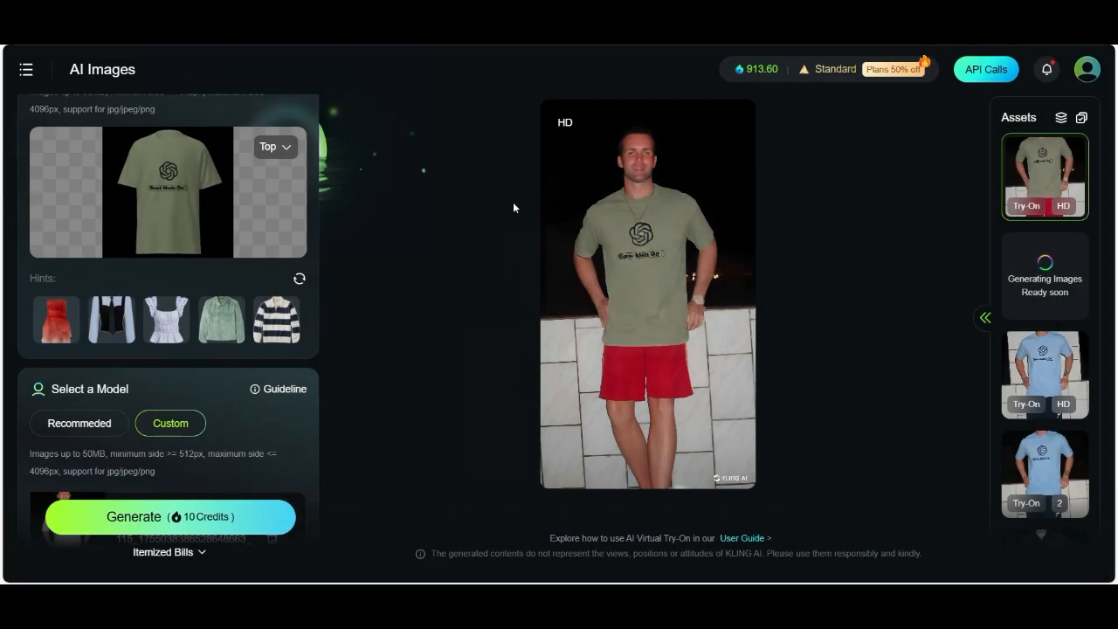
scroll(241, 339, up, 3)
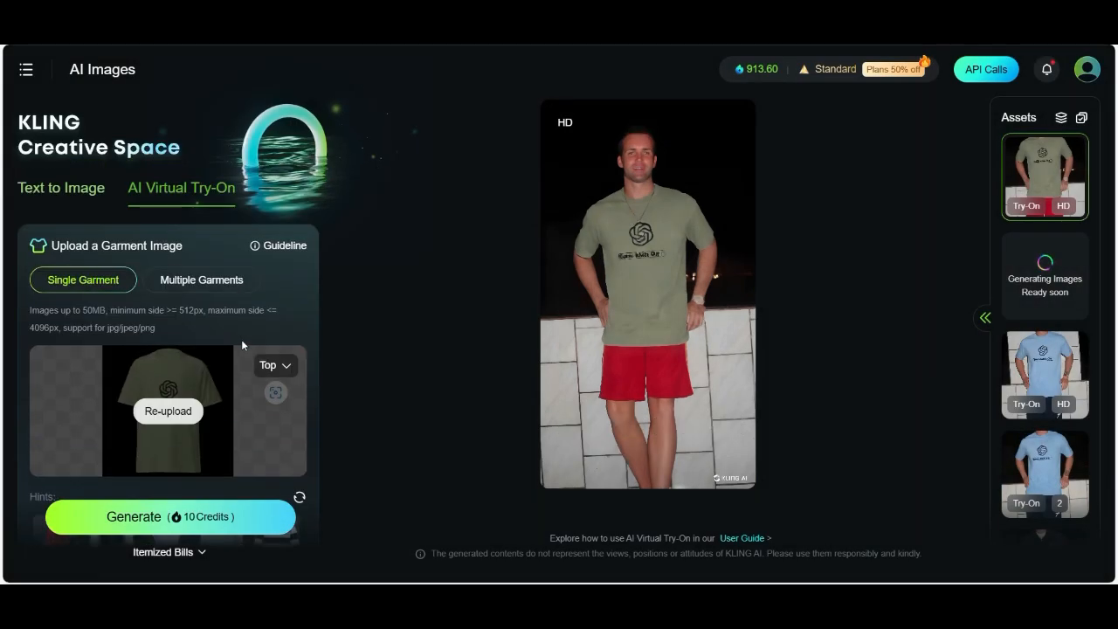
scroll(241, 339, down, 5)
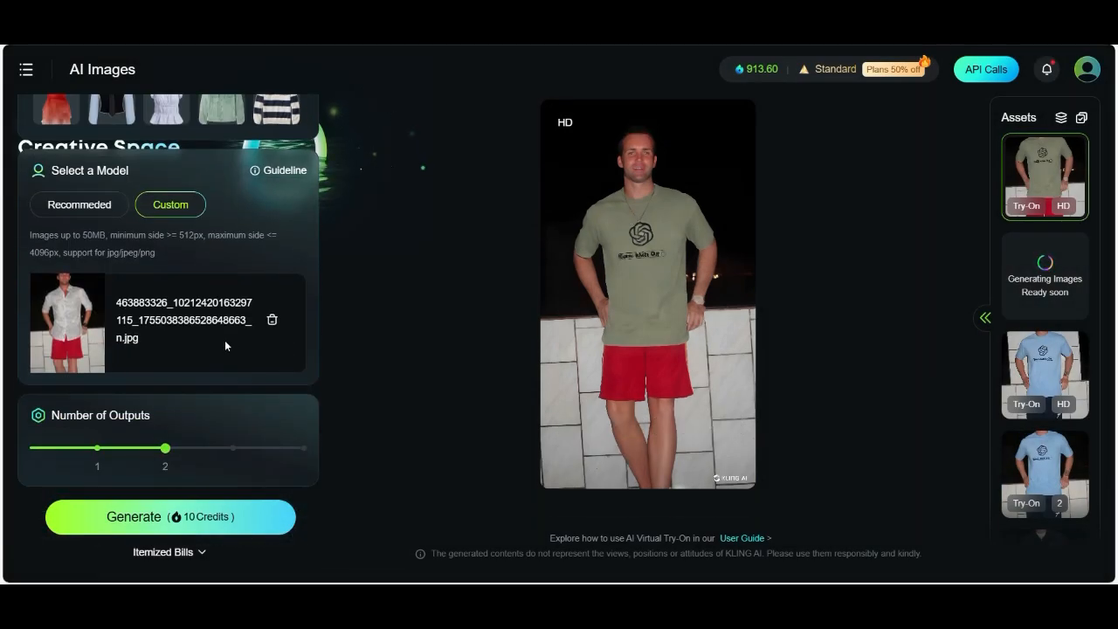
scroll(176, 443, up, 3)
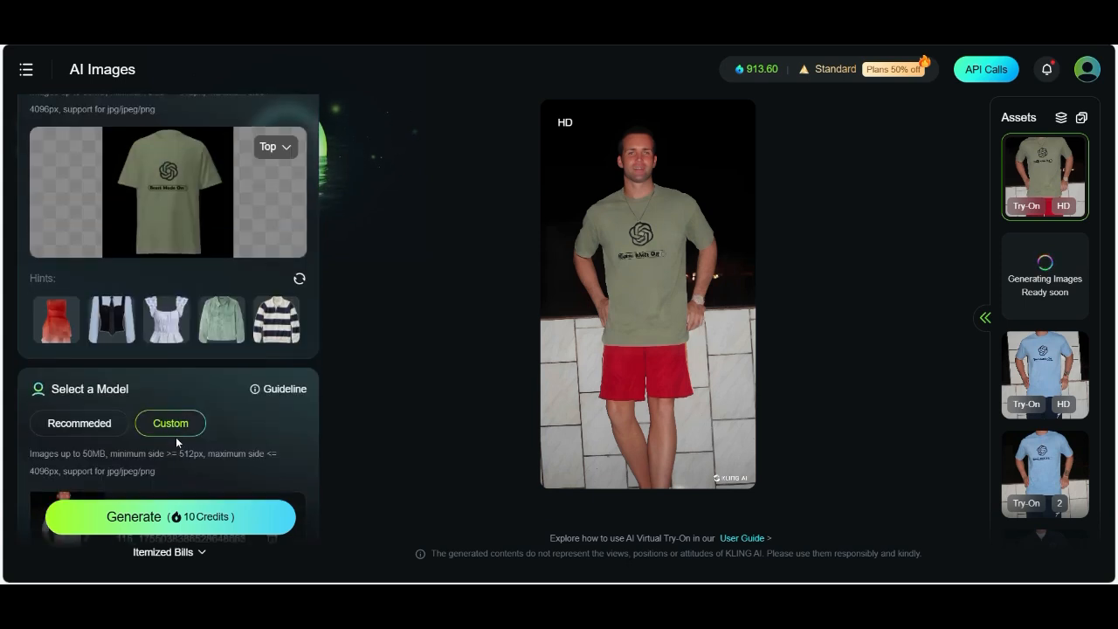
Step: Choose the recommended male model in the dark navy sweater and generate two try-on images of the military-green tee
click(87, 423)
scroll(173, 341, down, 3)
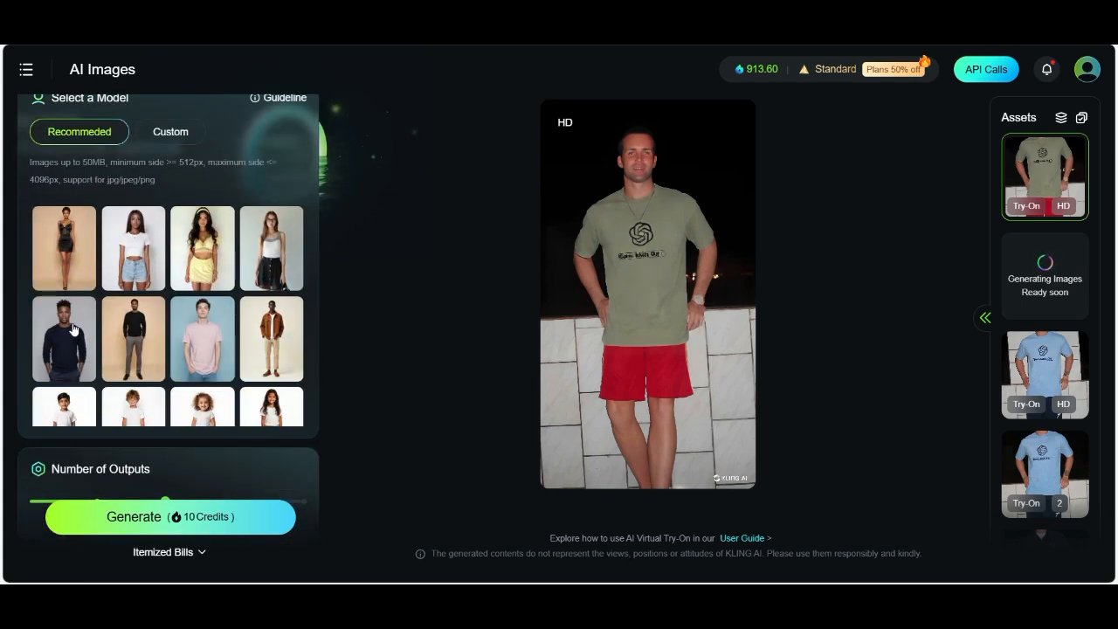
scroll(73, 330, down, 1)
click(70, 271)
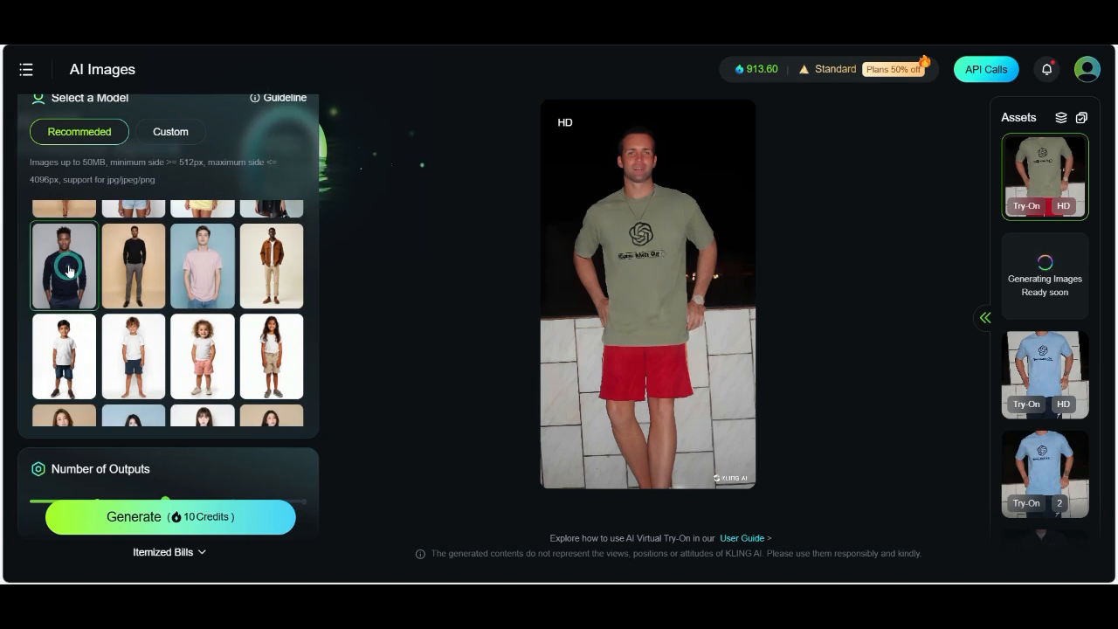
click(159, 515)
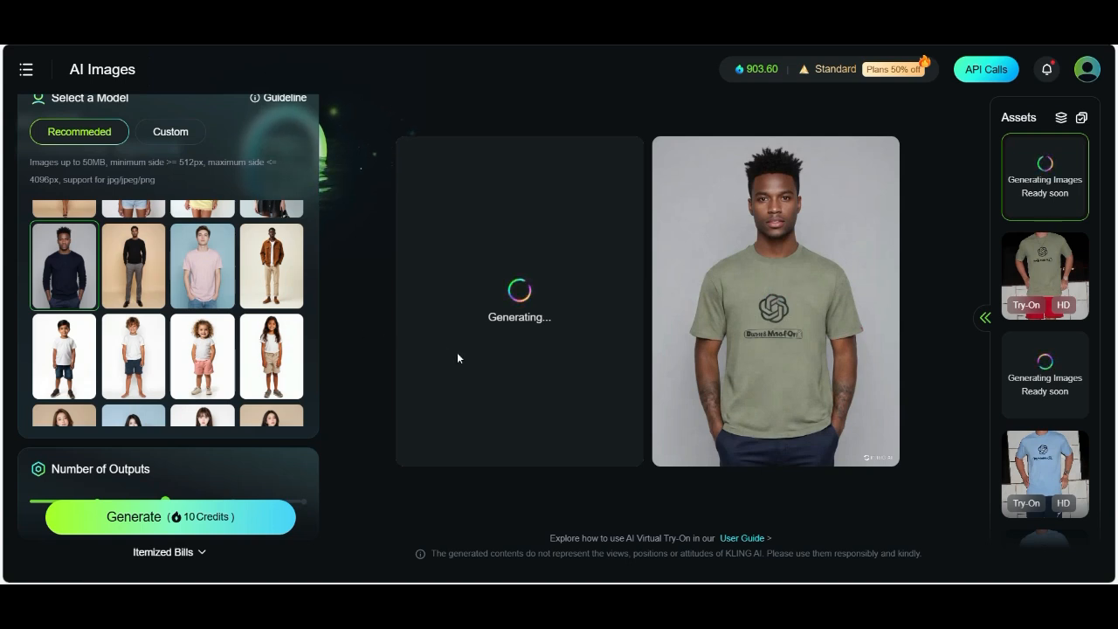
Step: Enlarge the first try-on result of the military-green tee on the recommended model and upscale it
mouse_move(749, 340)
mouse_move(547, 387)
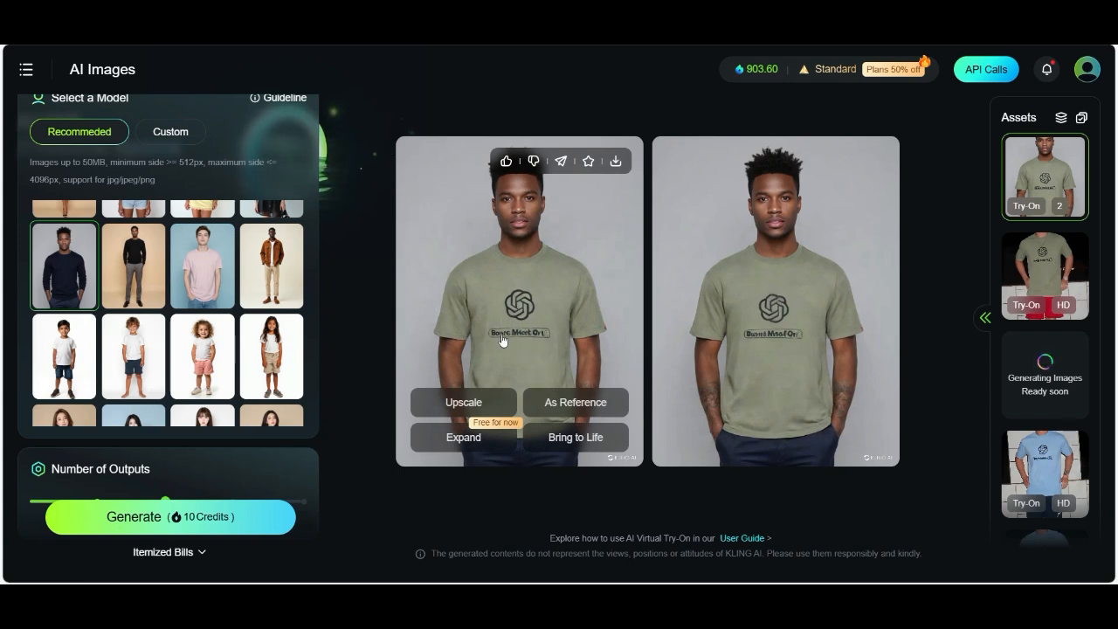
click(523, 310)
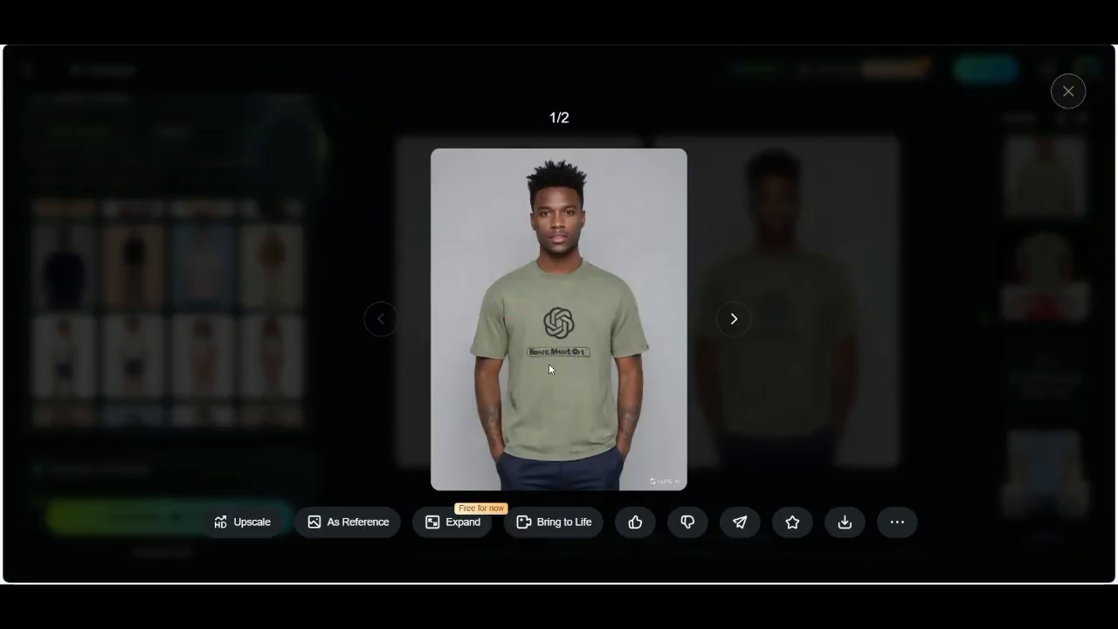
click(254, 522)
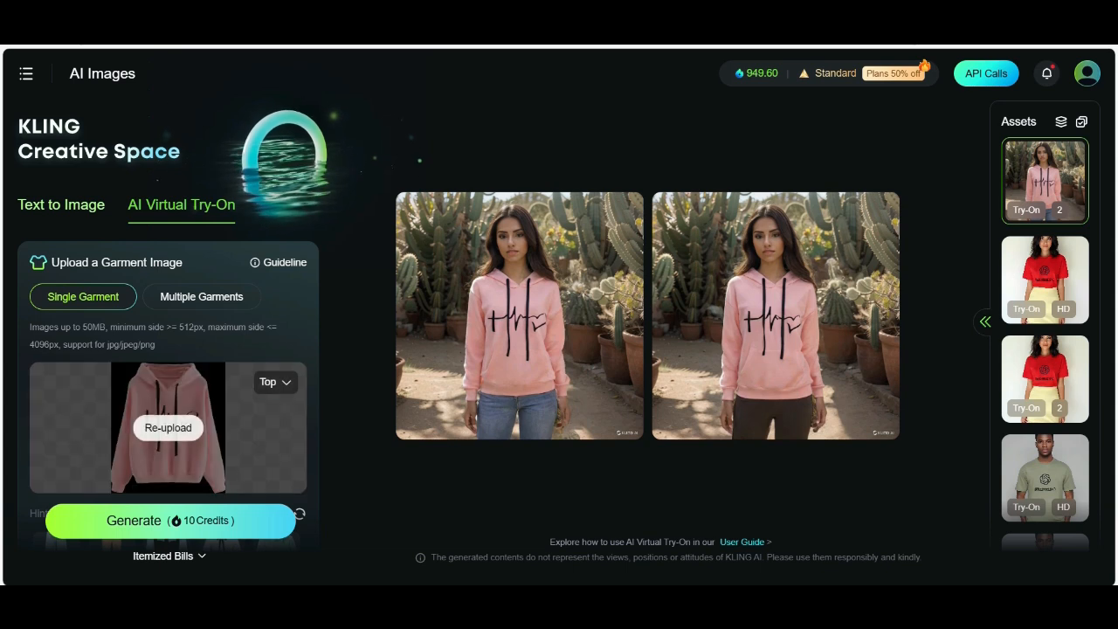
Step: Replace the single garment with the green sweater image 1qasw2 from the desktop folder
click(274, 411)
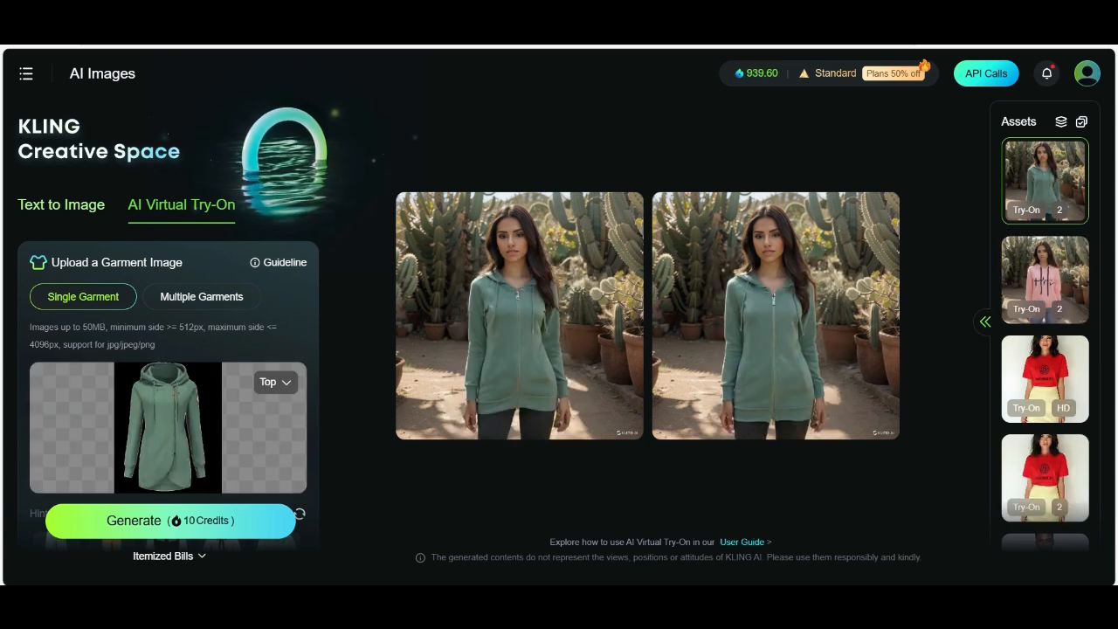
click(168, 427)
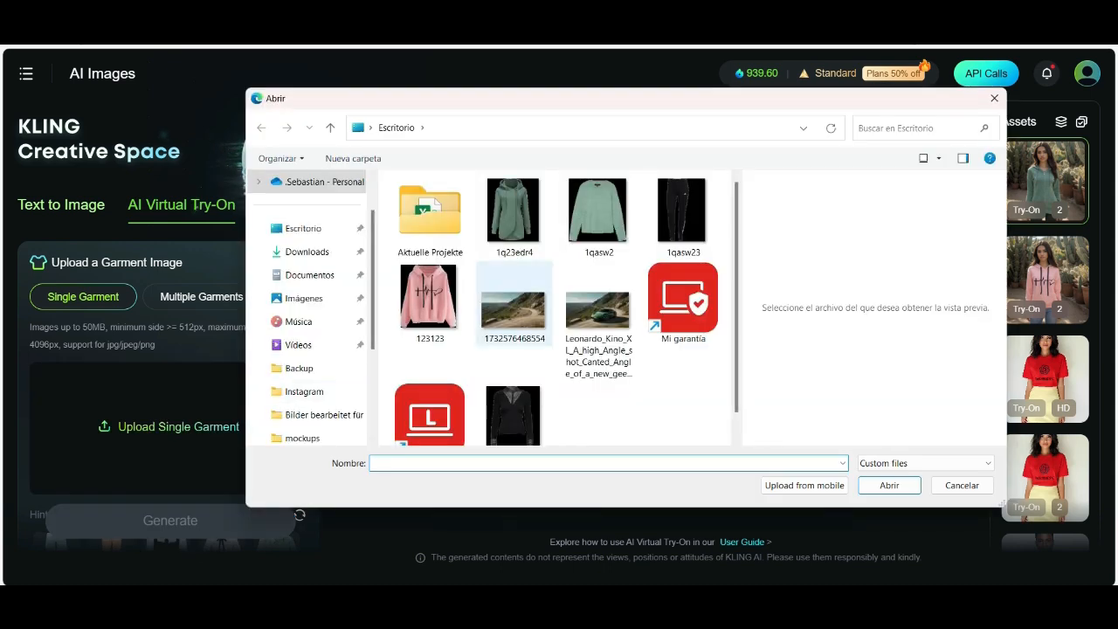
click(598, 214)
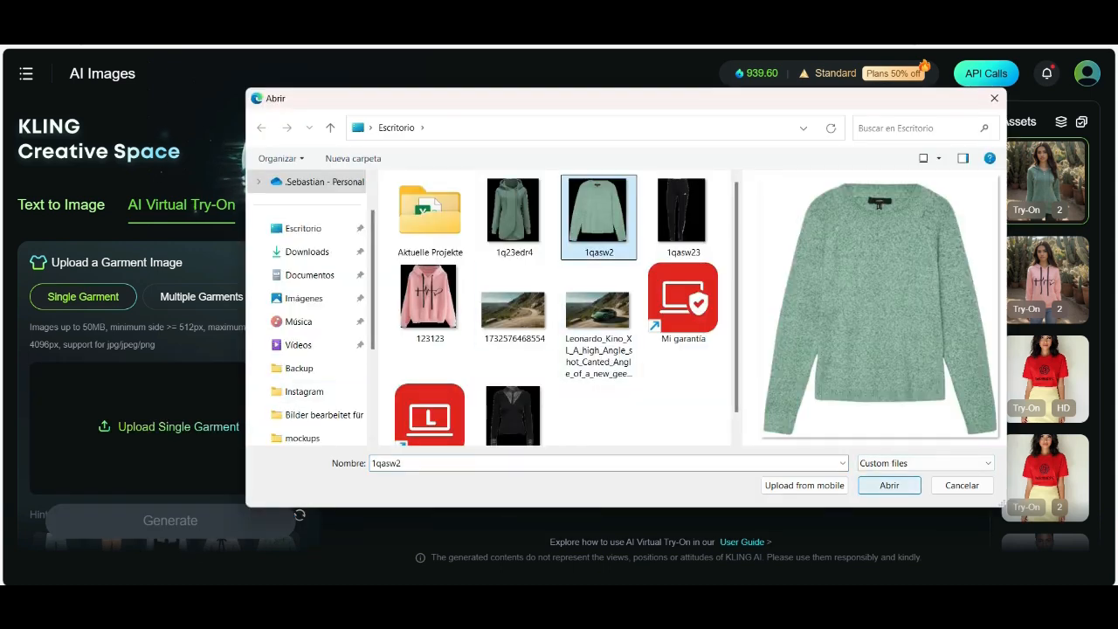
click(889, 484)
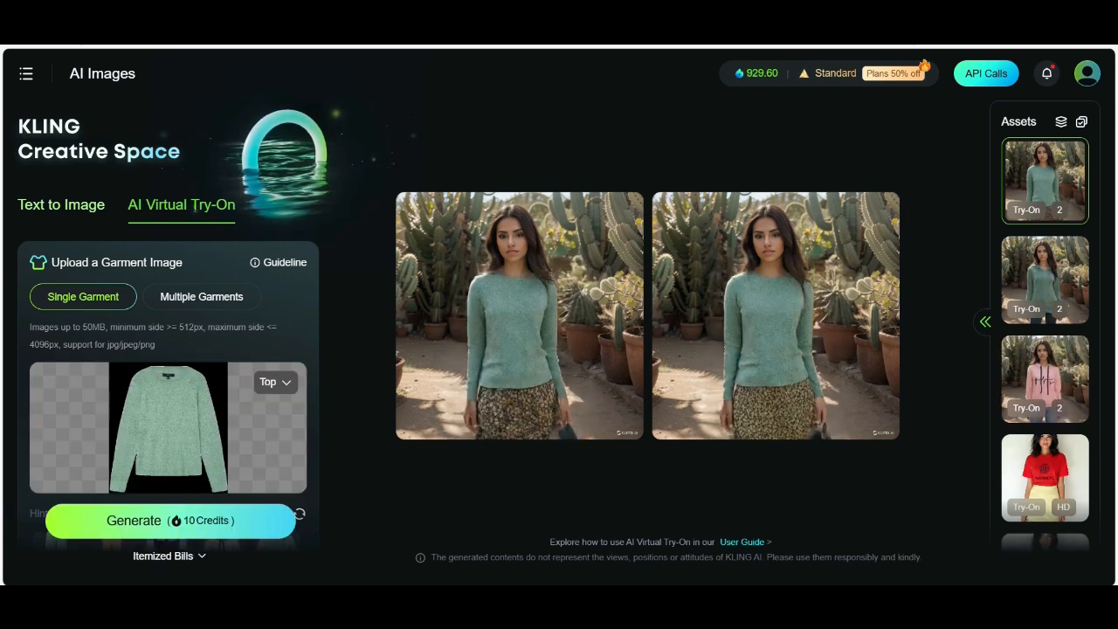
Step: Replace the green sweater with the black lace-collar top image qayxsw from the desktop folder
click(168, 426)
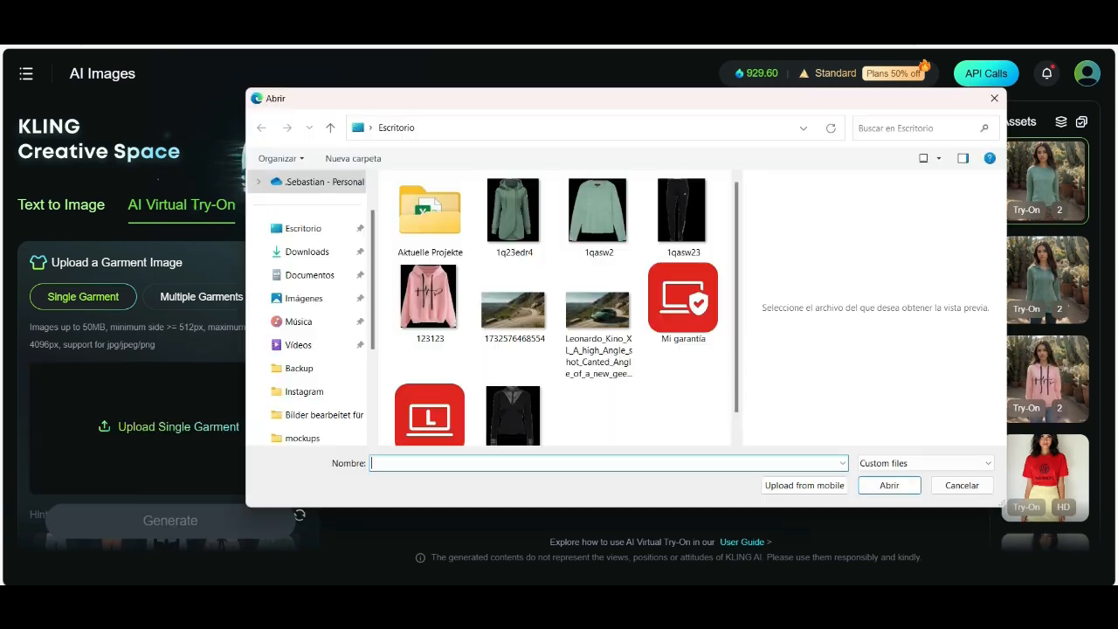
click(513, 416)
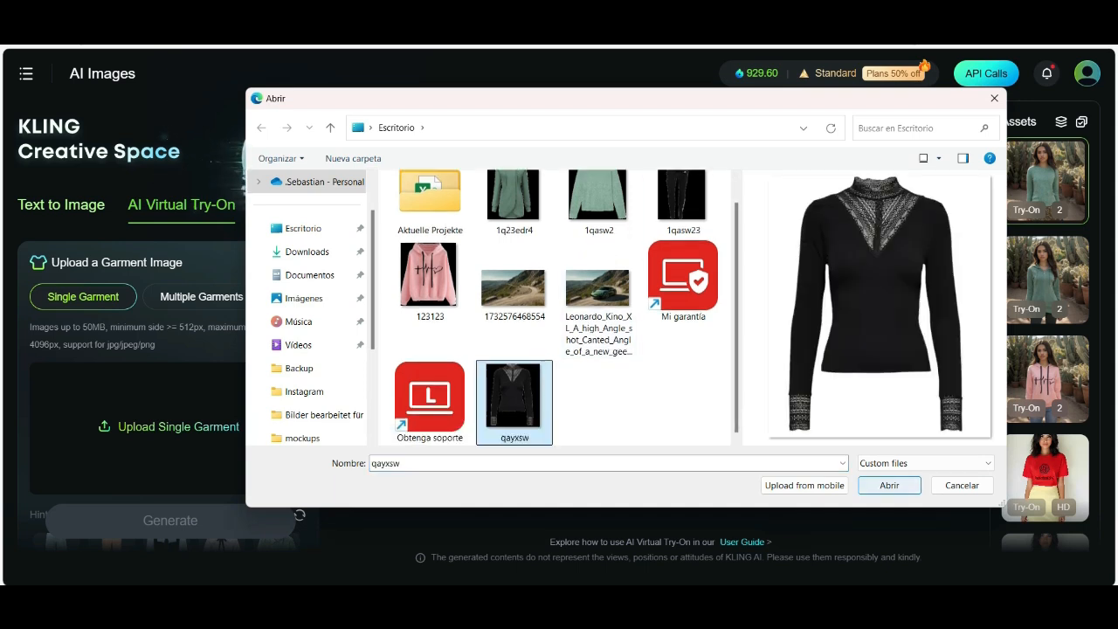
click(889, 486)
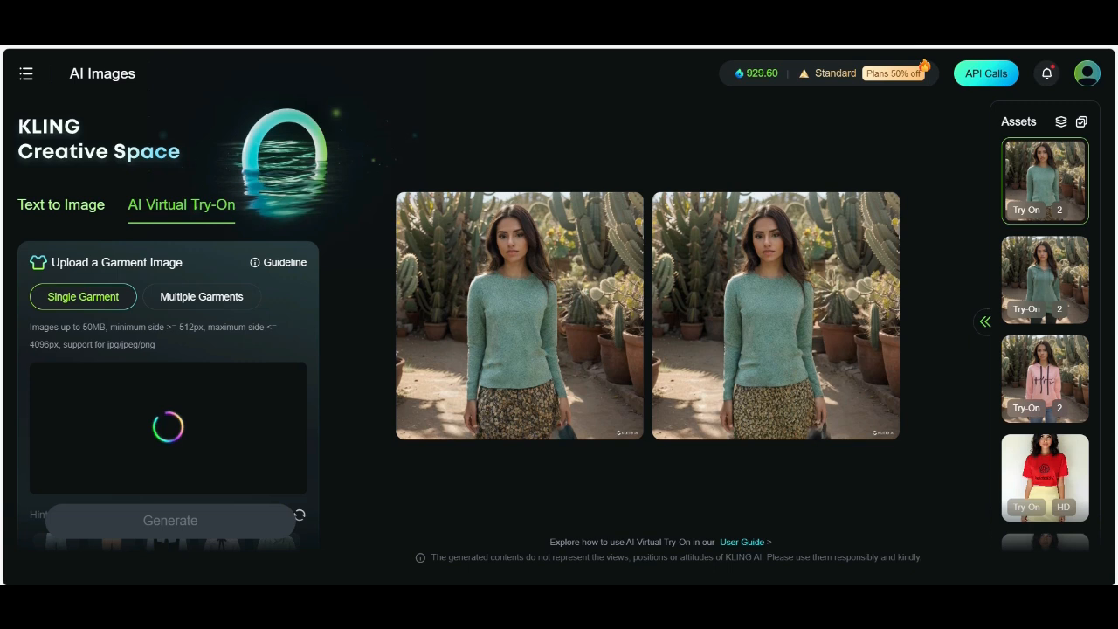